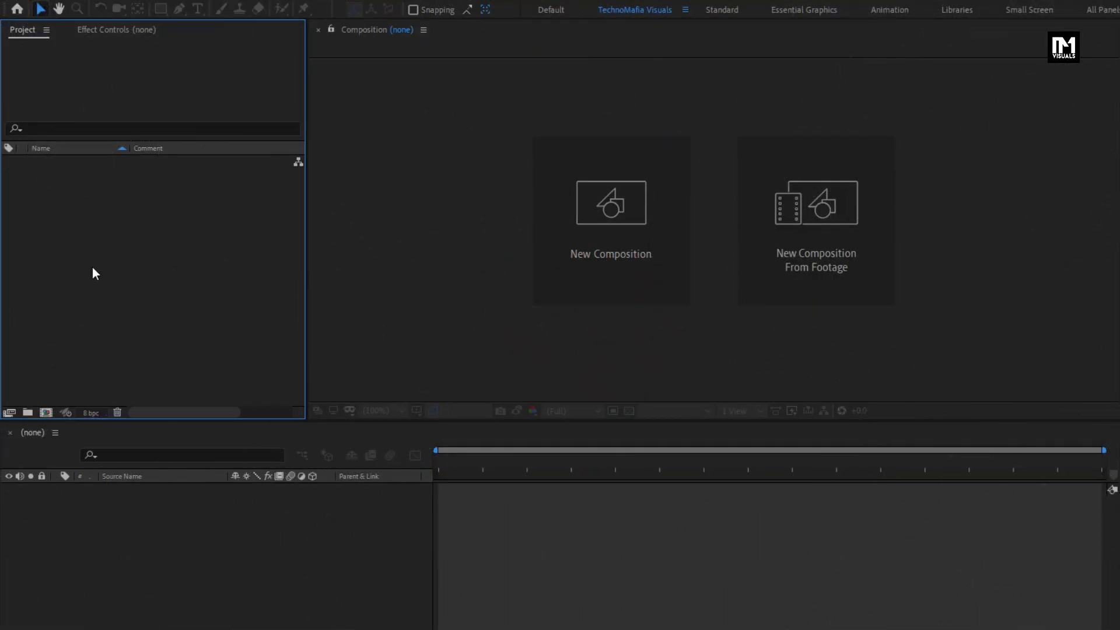
# Step: Create a new composition 'Lower_third' at 1080p HD, 30 fps, 6 seconds long
pyautogui.hotkey('ctrl', 'n')
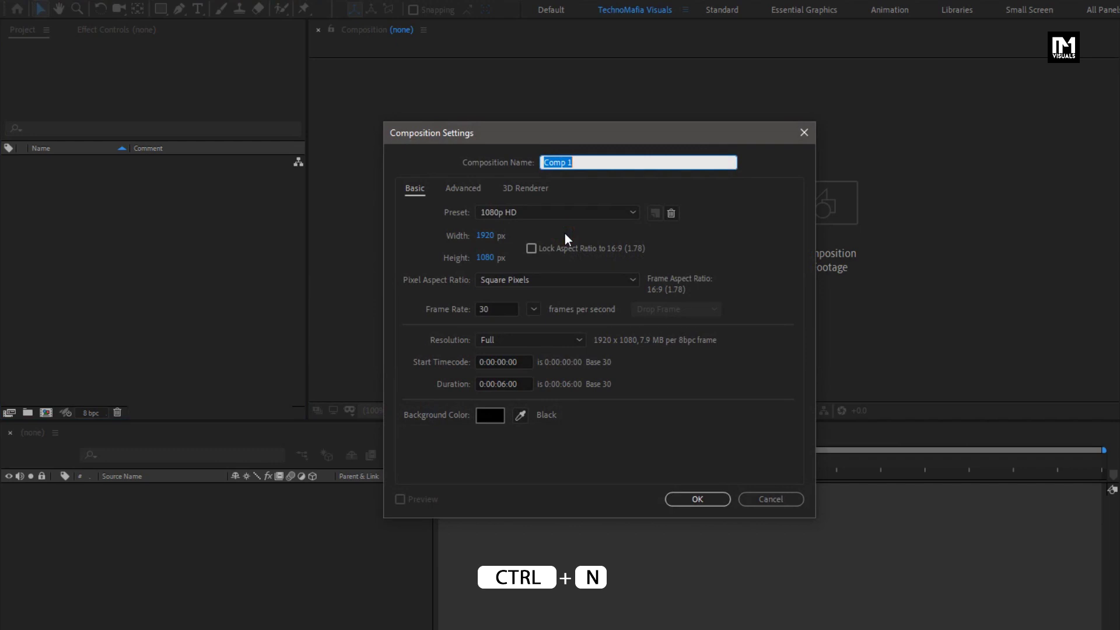
pyautogui.write('Lower_third')
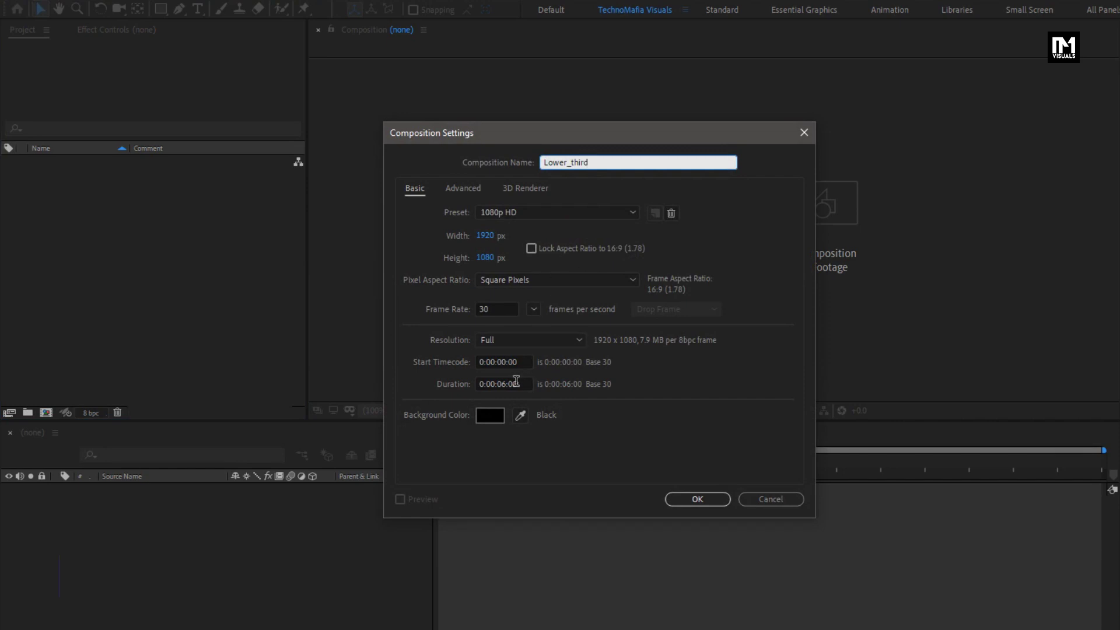
pyautogui.click(681, 497)
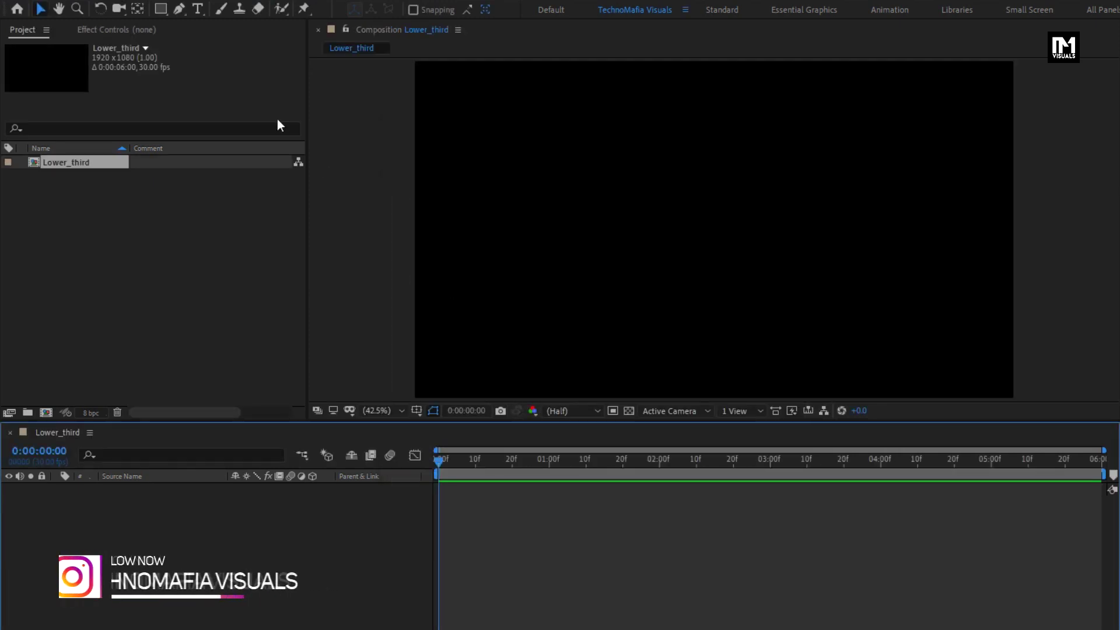
# Step: Add a 'TechnoMafia Visuals' text layer and move it toward the frame centre
pyautogui.click(200, 9)
pyautogui.click(559, 250)
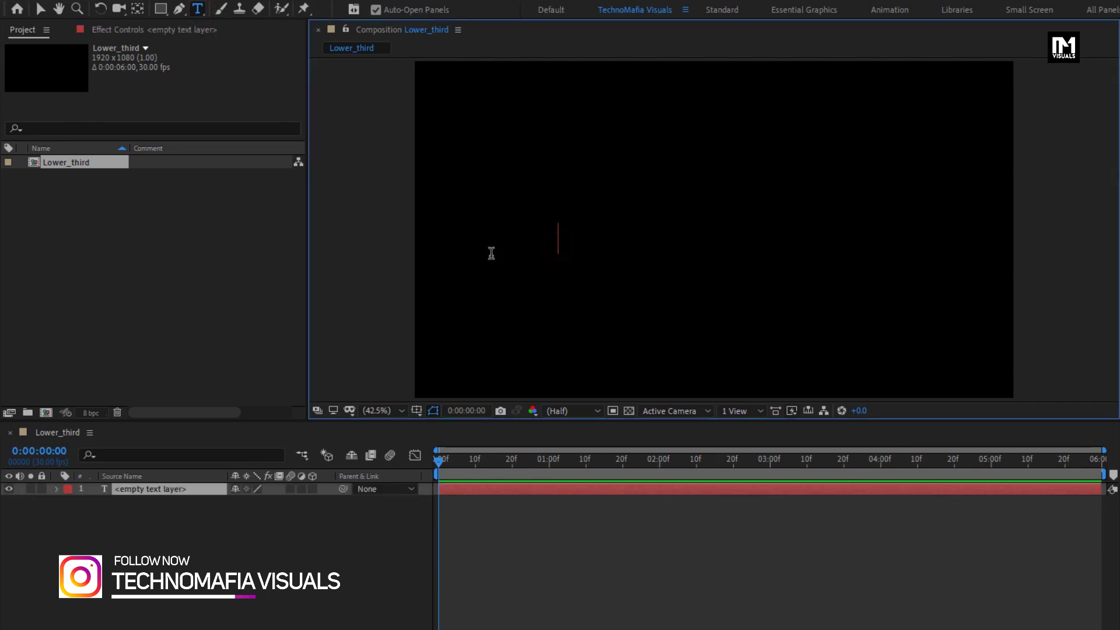
pyautogui.write('Tech')
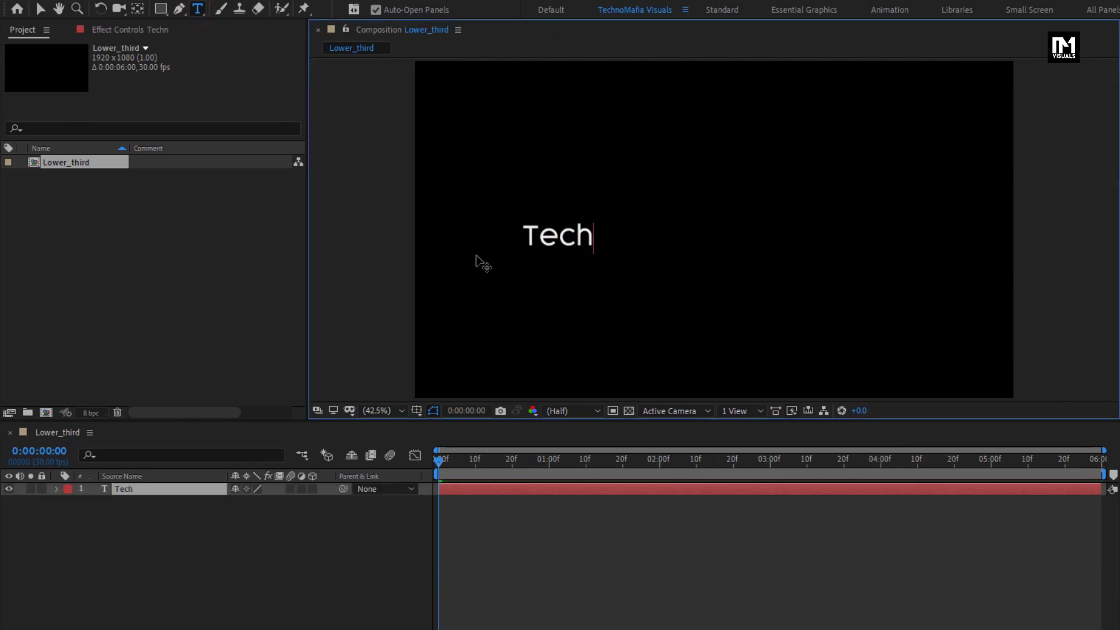
pyautogui.write('noMa')
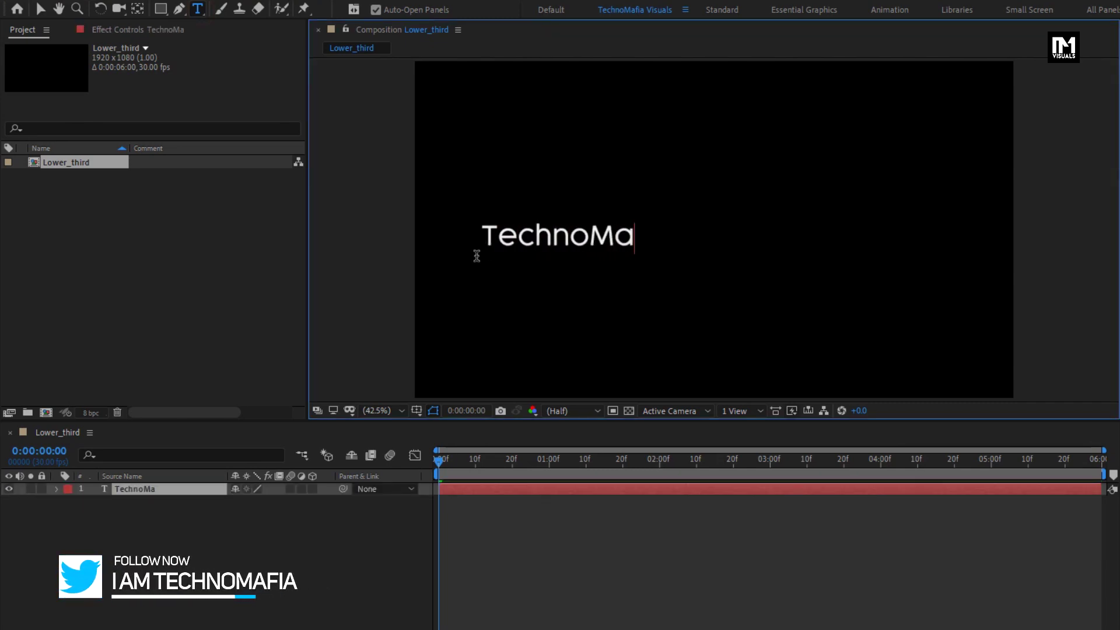
pyautogui.write('fia V')
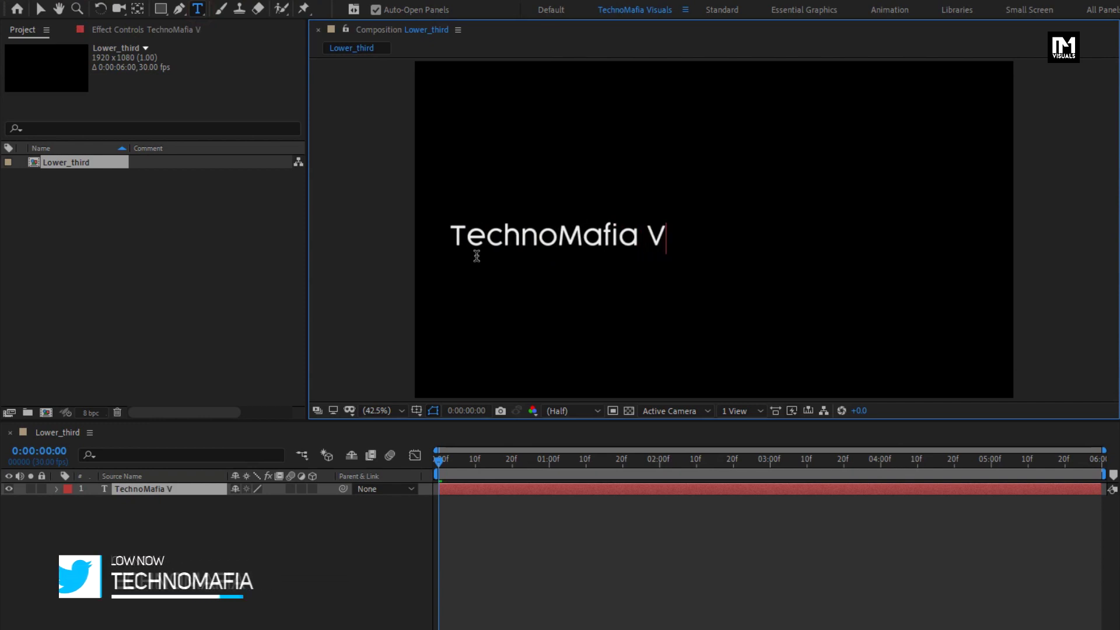
pyautogui.write('isuals')
pyautogui.press('Escape')
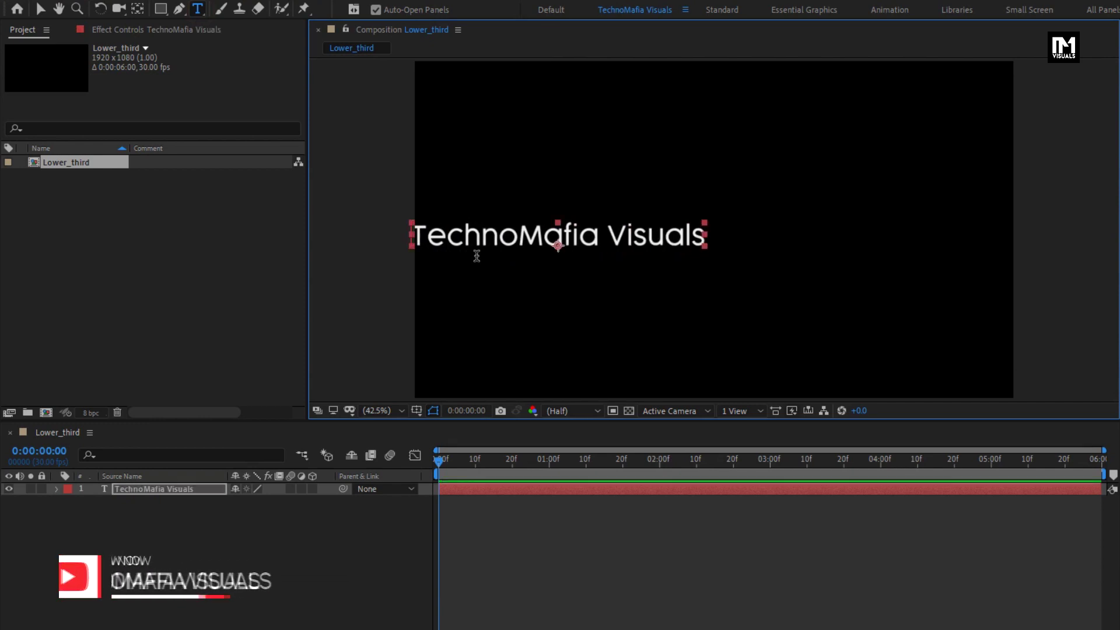
pyautogui.press('v')
pyautogui.moveTo(502, 237); pyautogui.dragTo(629, 245)
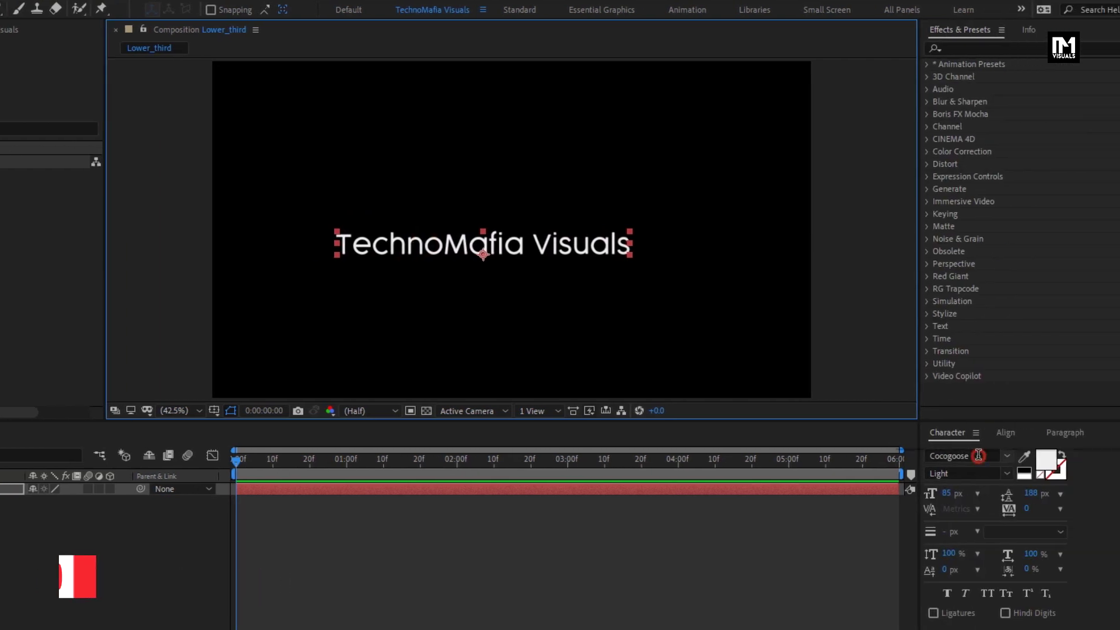
# Step: Set the title font to Coolvetica Compressed Heavy at 216 px
pyautogui.click(978, 456)
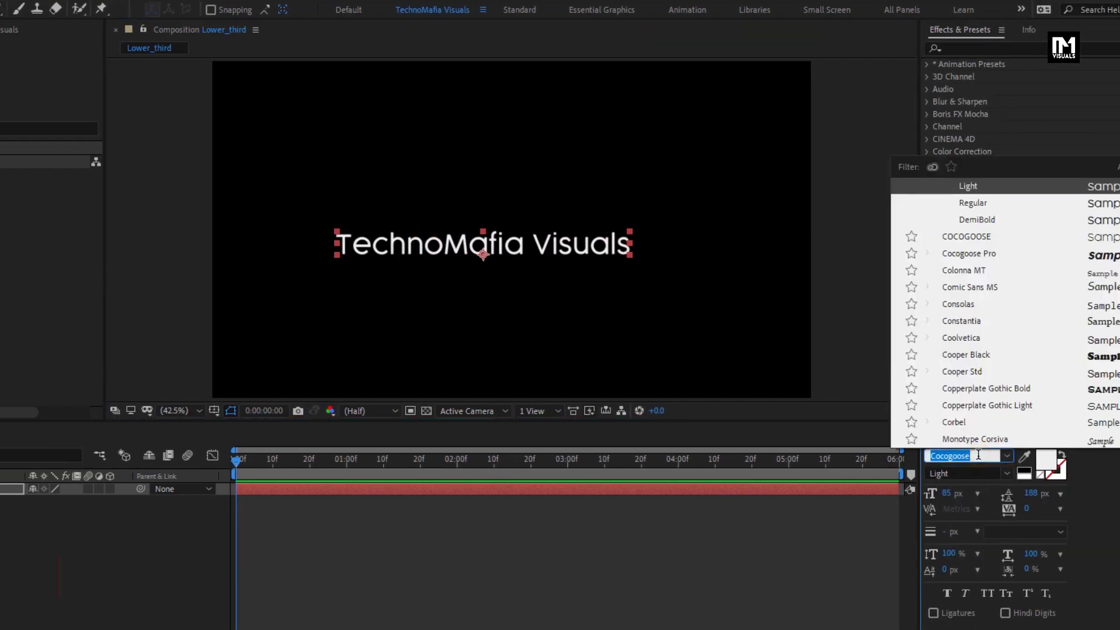
pyautogui.write('cool')
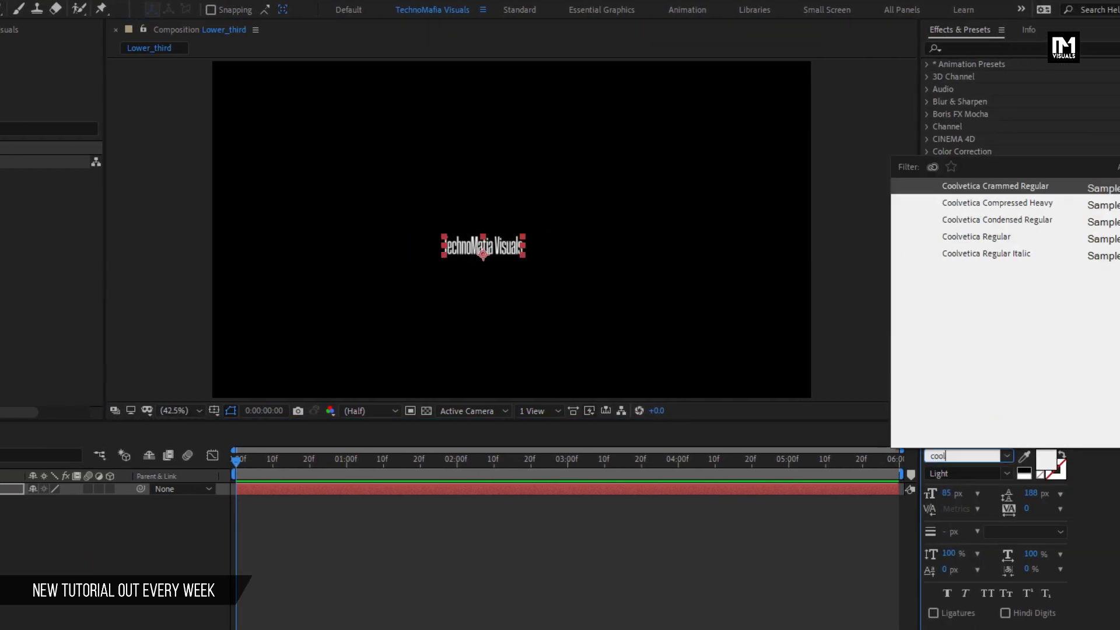
pyautogui.click(987, 203)
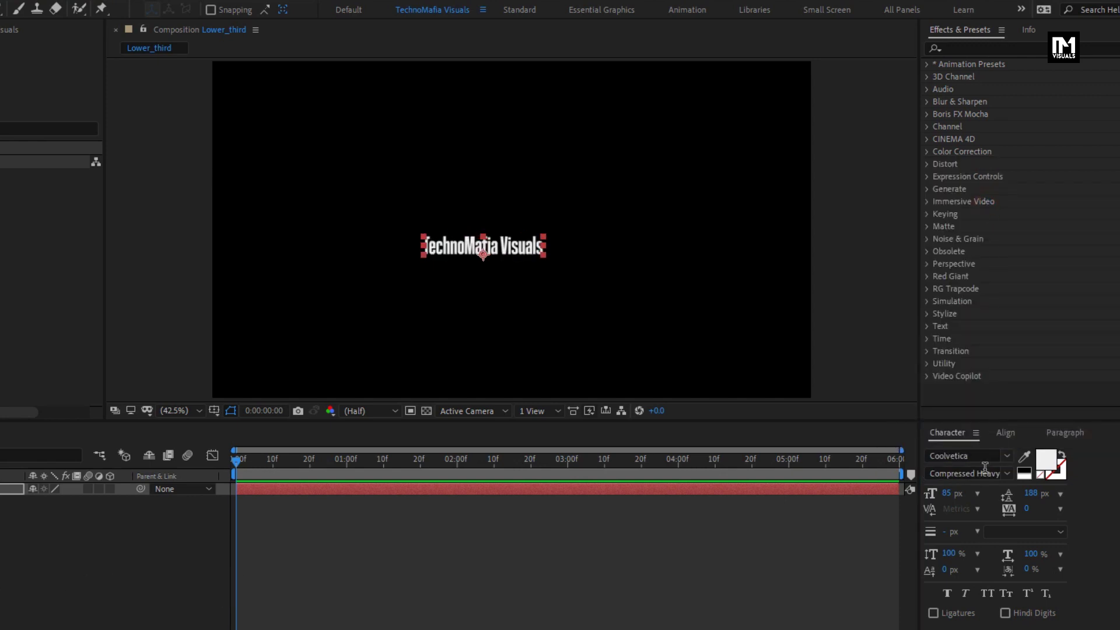
pyautogui.moveTo(949, 498); pyautogui.dragTo(1048, 495)
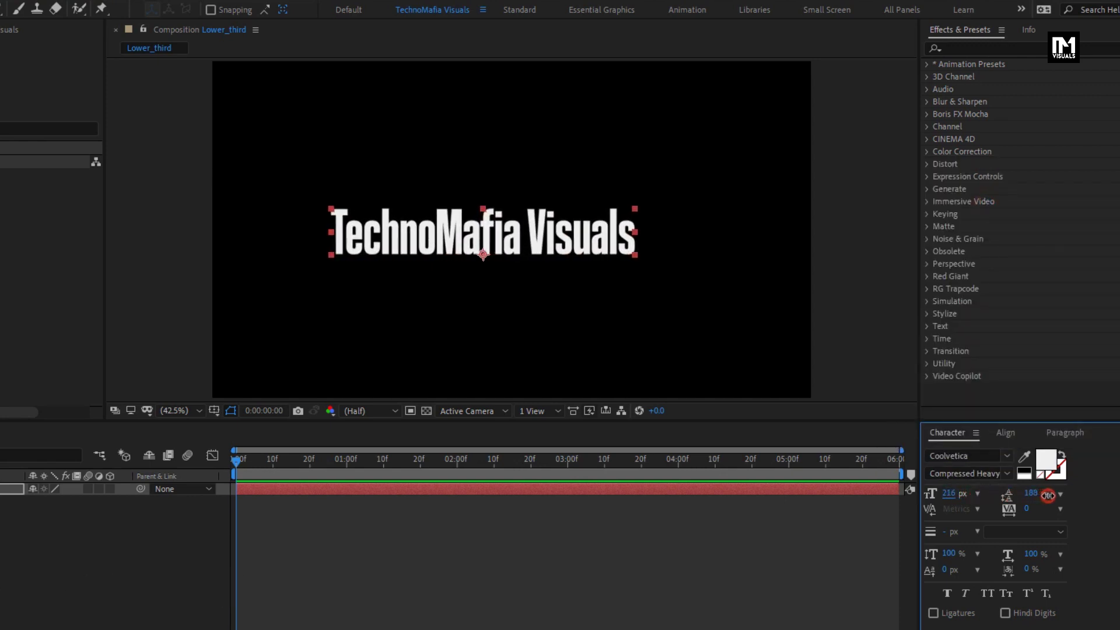
# Step: Centre the title horizontally and vertically in the composition using Align
pyautogui.moveTo(482, 271); pyautogui.dragTo(516, 283)
pyautogui.click(999, 431)
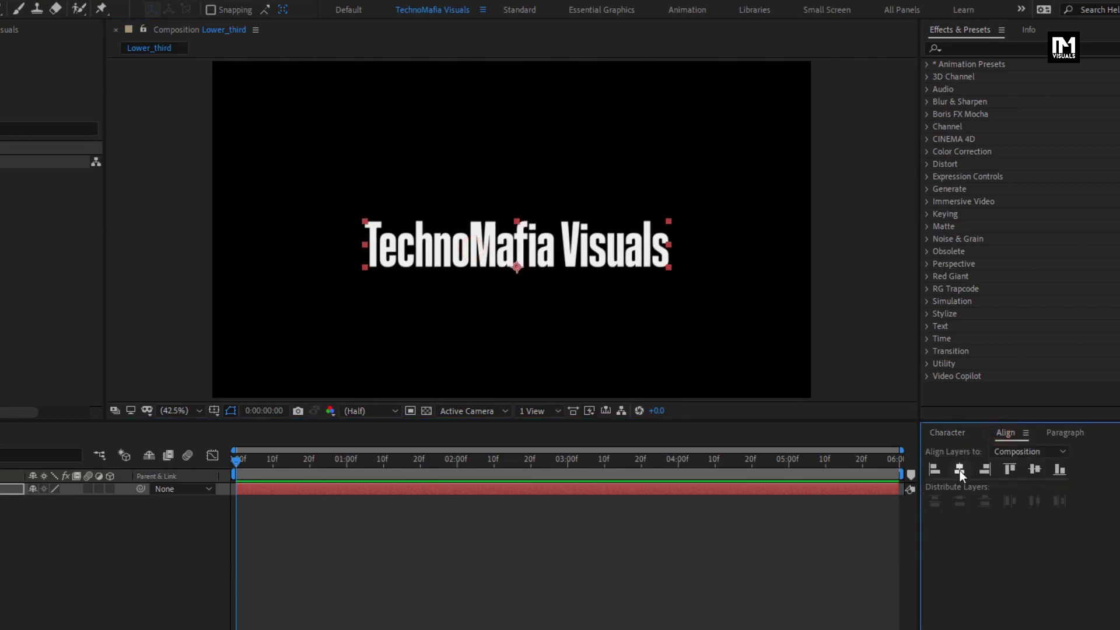
pyautogui.click(959, 469)
pyautogui.click(1030, 471)
# Step: Set the title's vertical scale to 150%
pyautogui.click(935, 432)
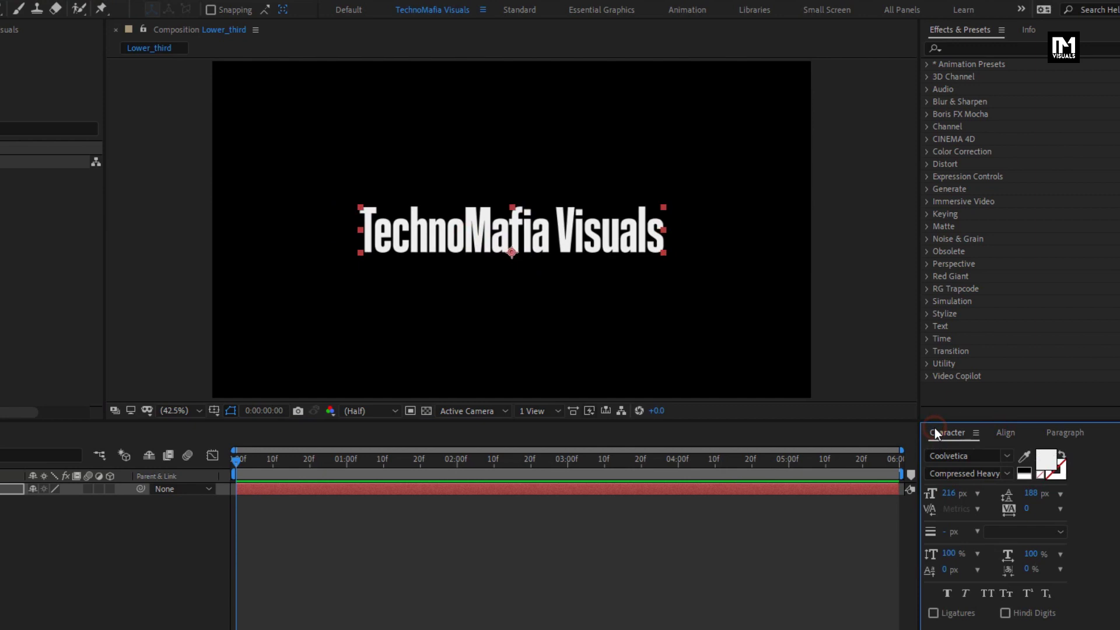
pyautogui.click(955, 556)
pyautogui.write('150')
pyautogui.press('Return')
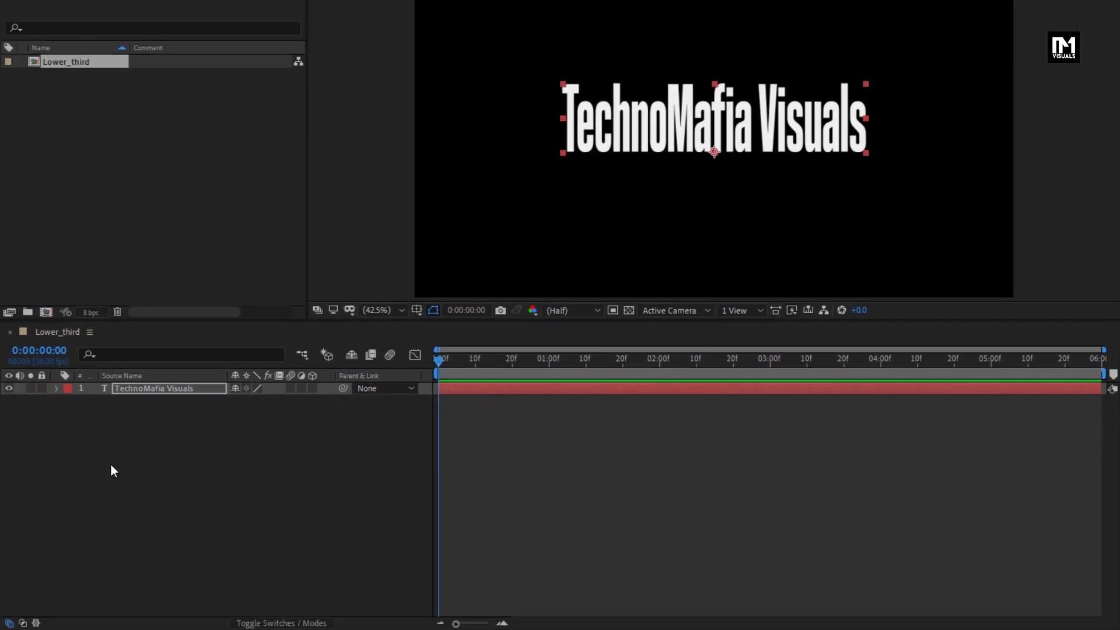
# Step: Add an Opacity text animator to the title with opacity set to 0%
pyautogui.click(146, 391)
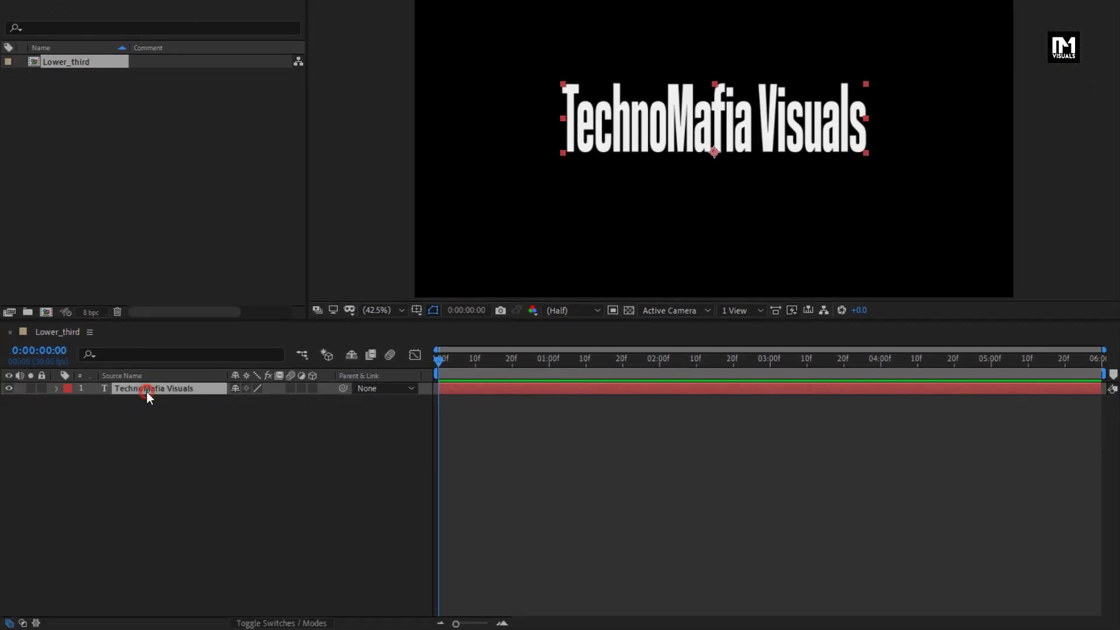
pyautogui.click(57, 388)
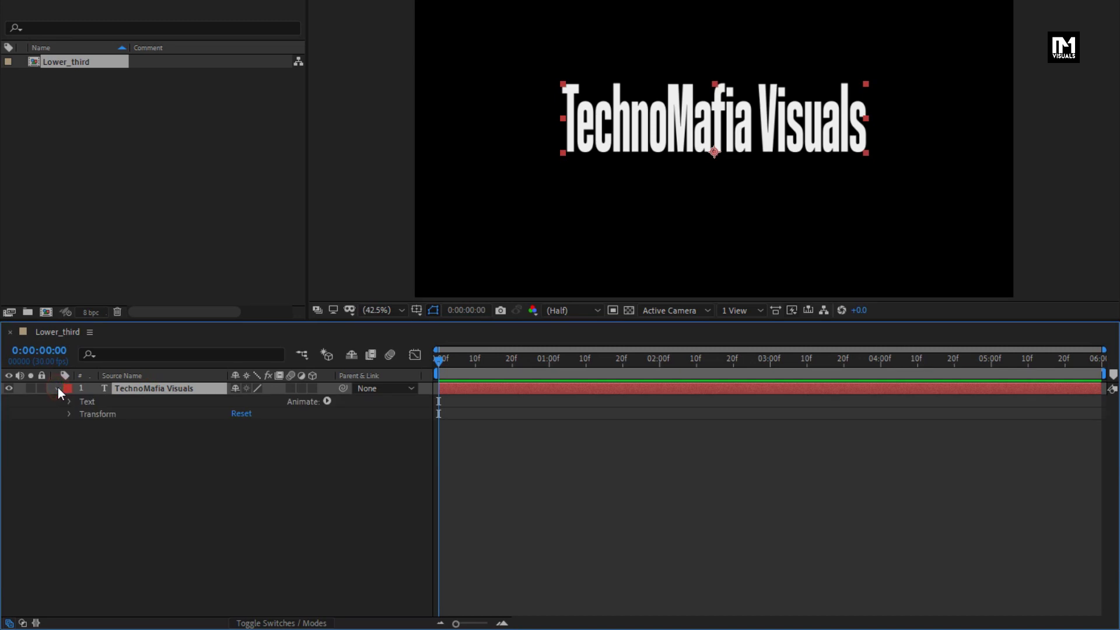
pyautogui.click(327, 401)
pyautogui.click(377, 205)
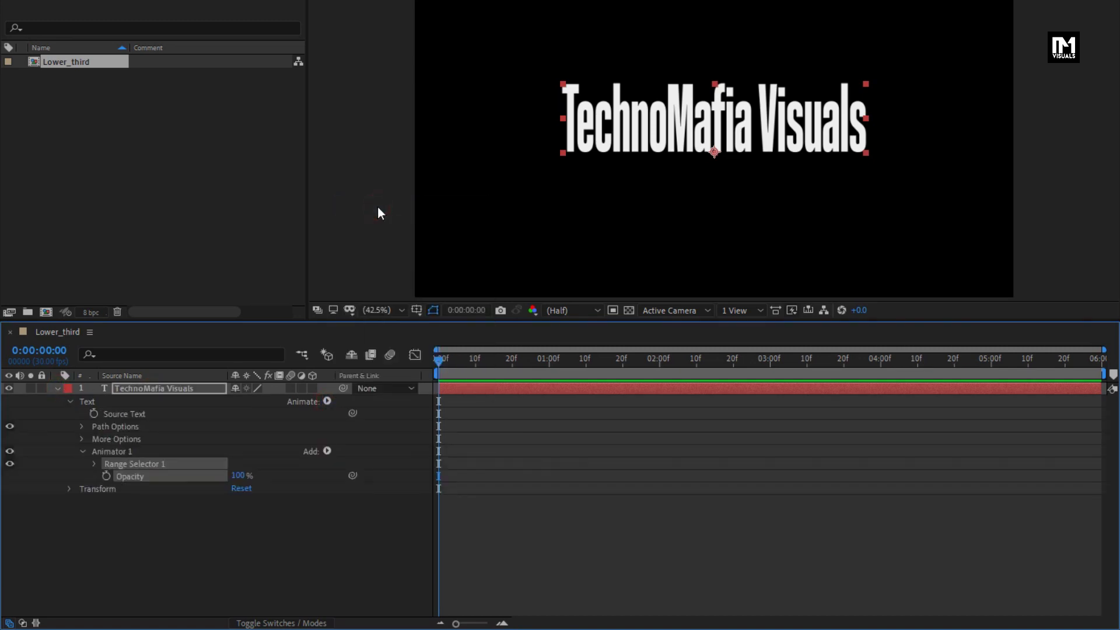
pyautogui.moveTo(238, 474); pyautogui.dragTo(110, 477)
# Step: Keyframe Range Selector Offset from -100% at the start to 100% at two seconds
pyautogui.click(94, 464)
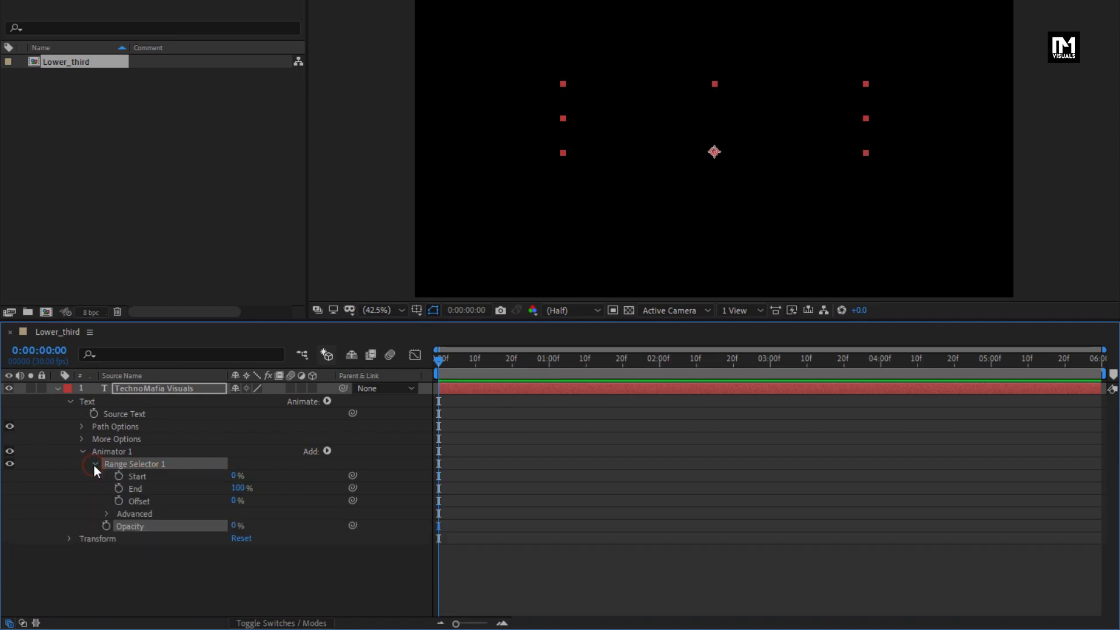
pyautogui.click(96, 478)
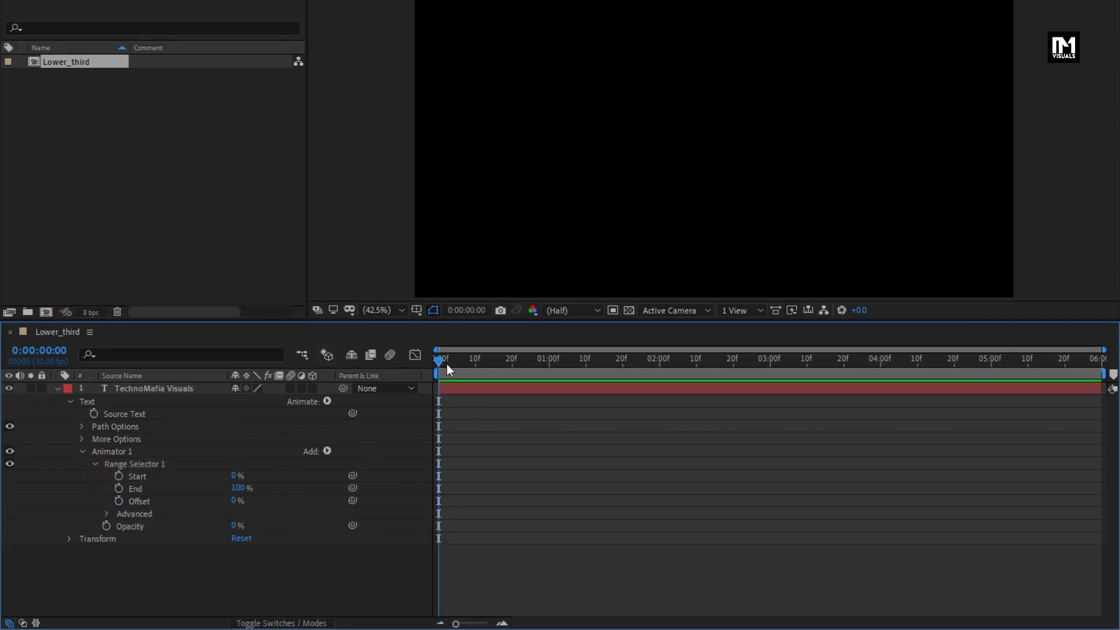
pyautogui.click(118, 500)
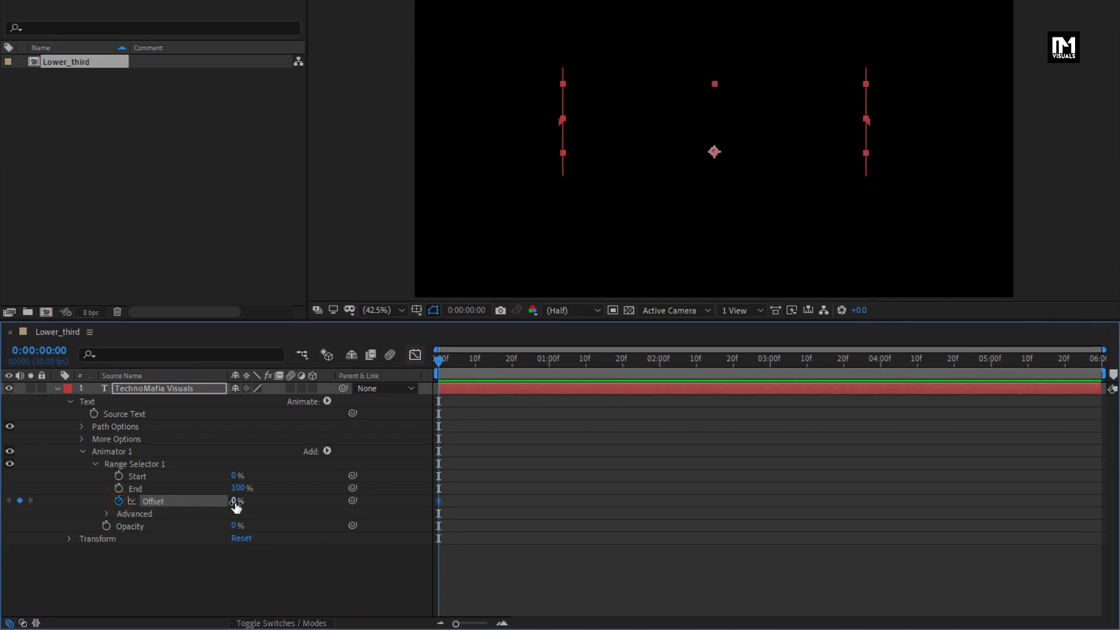
pyautogui.moveTo(230, 502); pyautogui.dragTo(87, 506)
pyautogui.moveTo(506, 367); pyautogui.dragTo(660, 365)
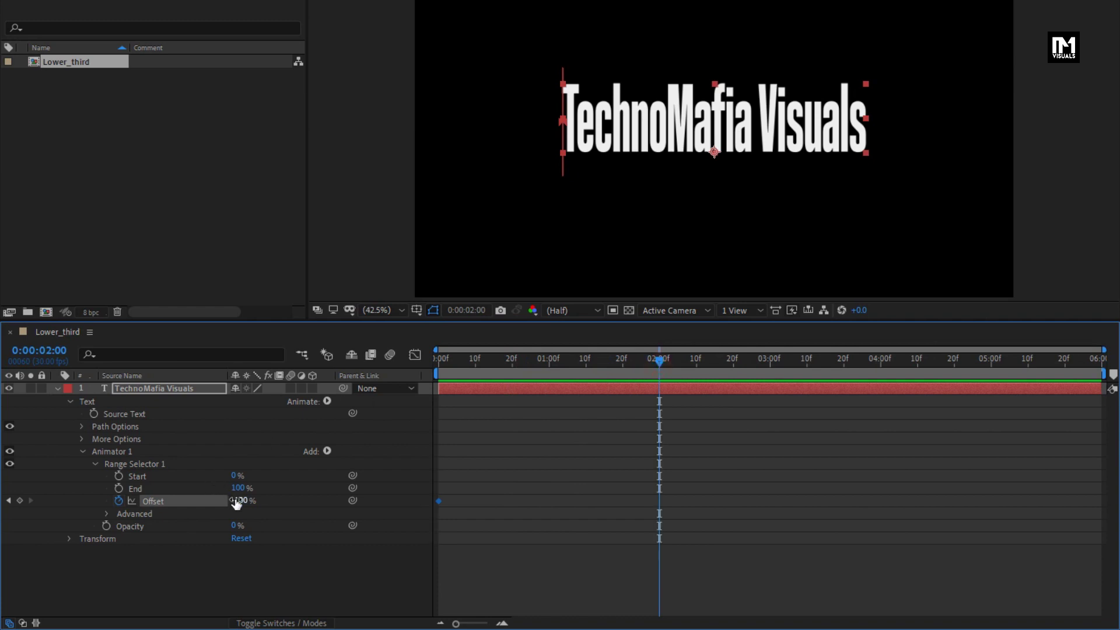
pyautogui.moveTo(236, 503); pyautogui.dragTo(430, 489)
pyautogui.moveTo(611, 363); pyautogui.dragTo(573, 372)
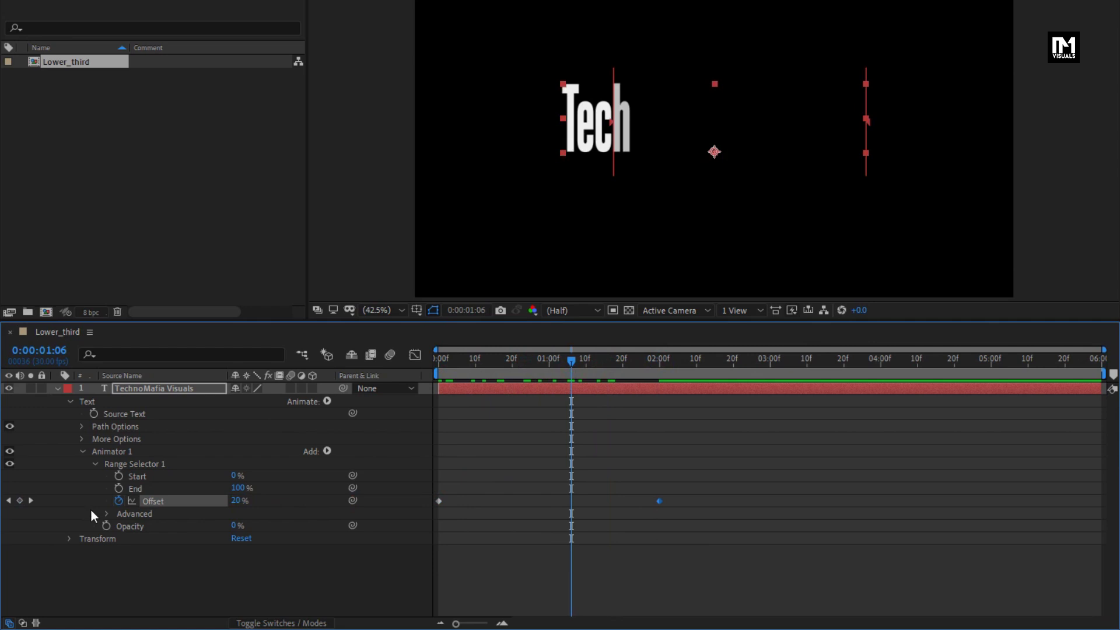
# Step: In the Advanced settings, set Shape to Ramp Up, Ease High -50%, Ease Low 50%
pyautogui.click(106, 514)
pyautogui.scroll(-2, 82, 505)
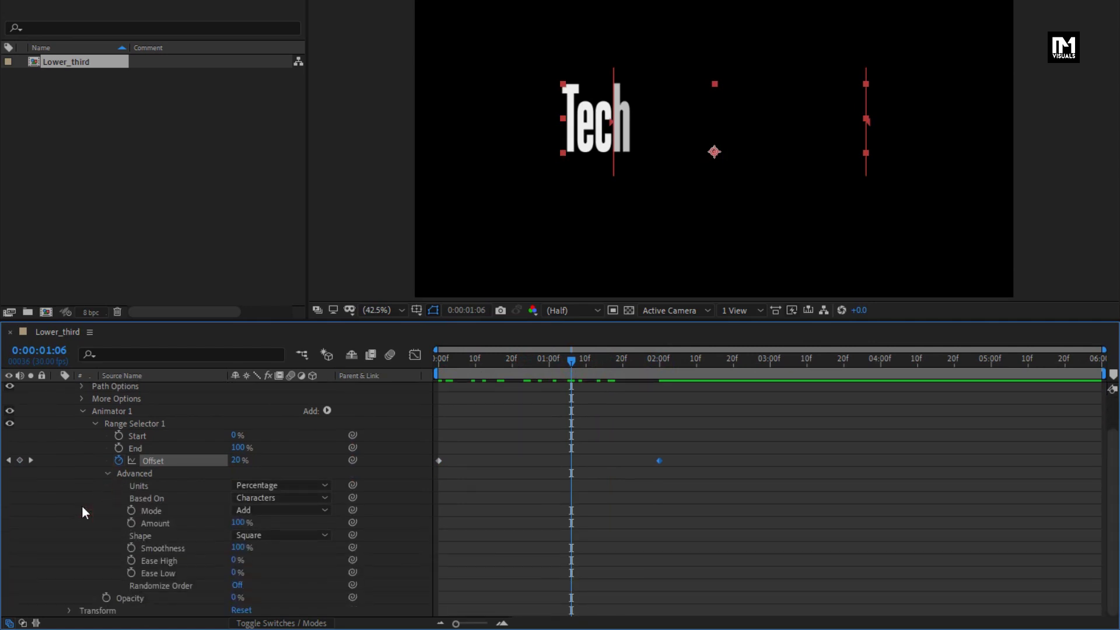
pyautogui.click(278, 535)
pyautogui.click(270, 458)
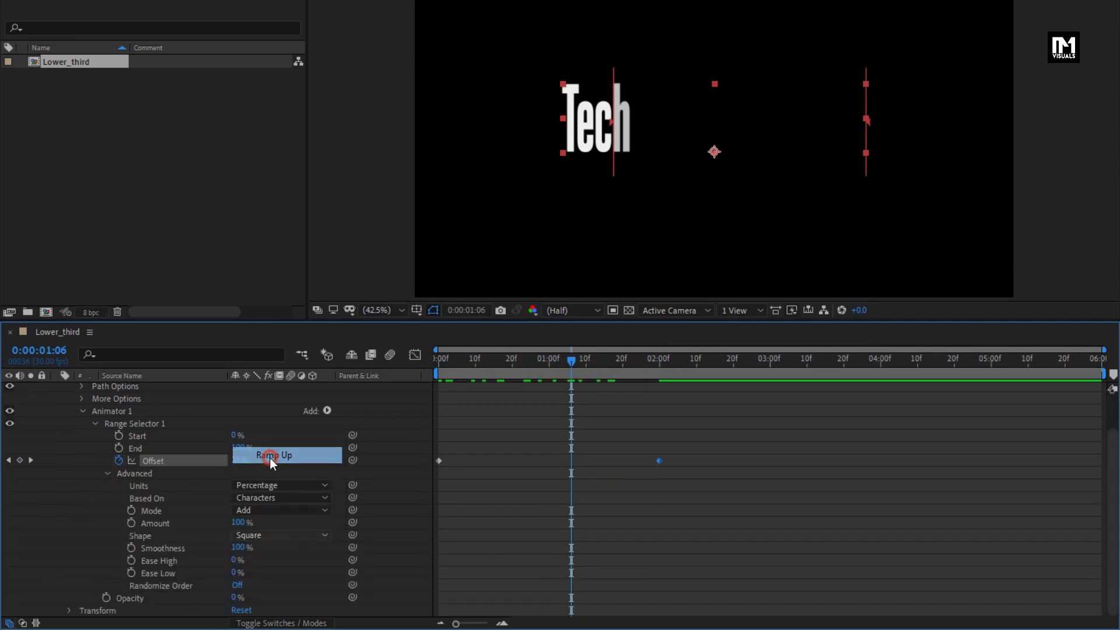
pyautogui.click(233, 559)
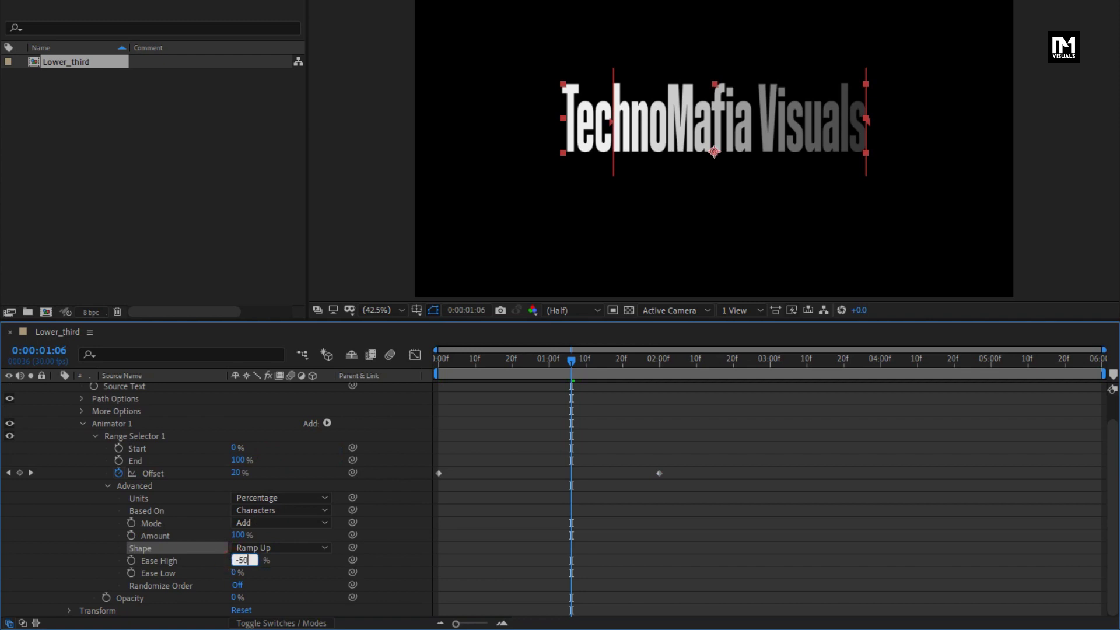
pyautogui.click(216, 559)
pyautogui.click(237, 572)
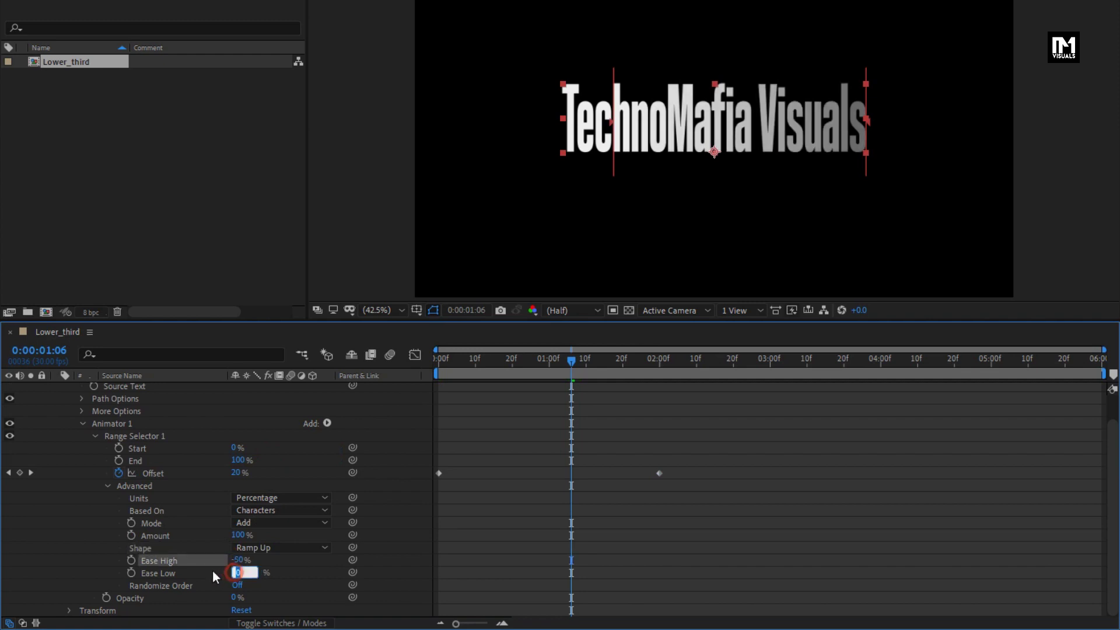
pyautogui.write('50')
pyautogui.click(209, 569)
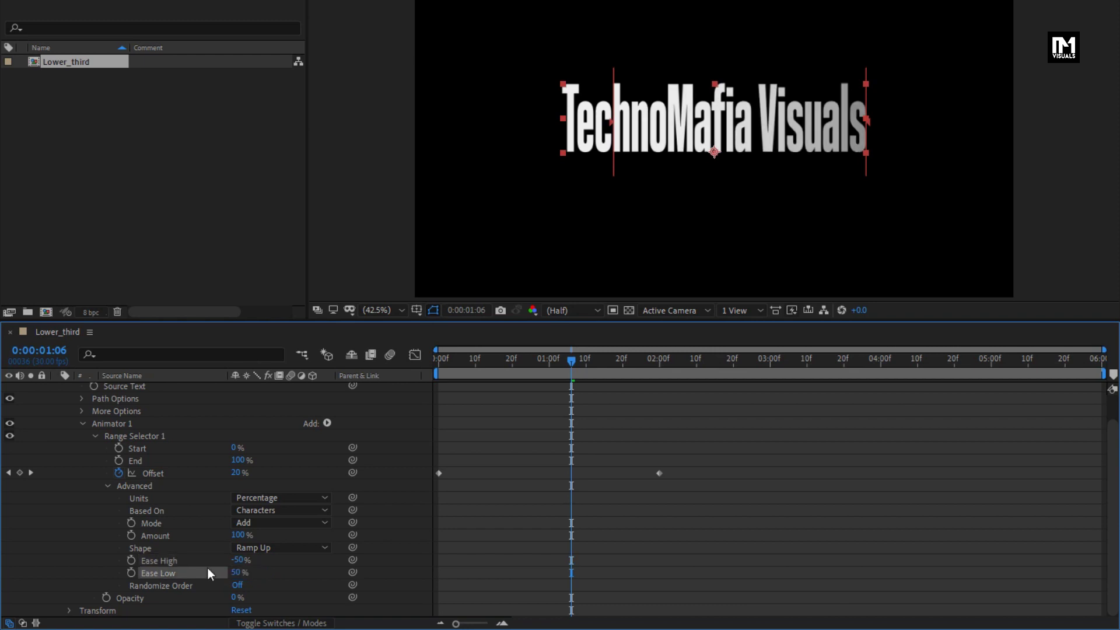
pyautogui.moveTo(464, 361); pyautogui.dragTo(548, 361)
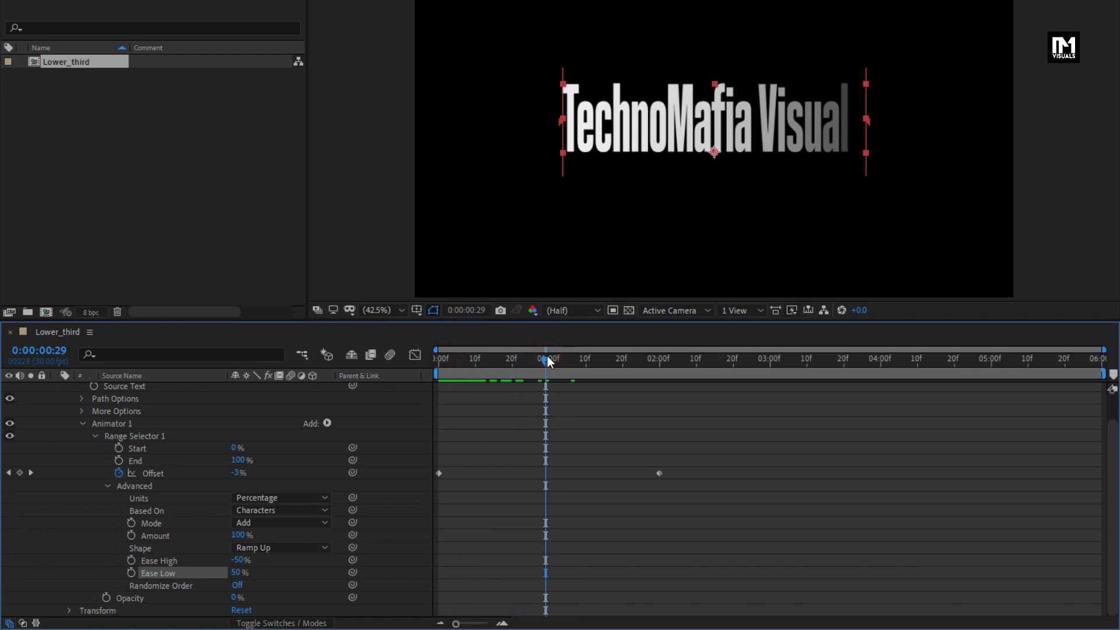
# Step: Add a Position property to Animator 1 with a 150 px horizontal offset and preview it
pyautogui.click(328, 424)
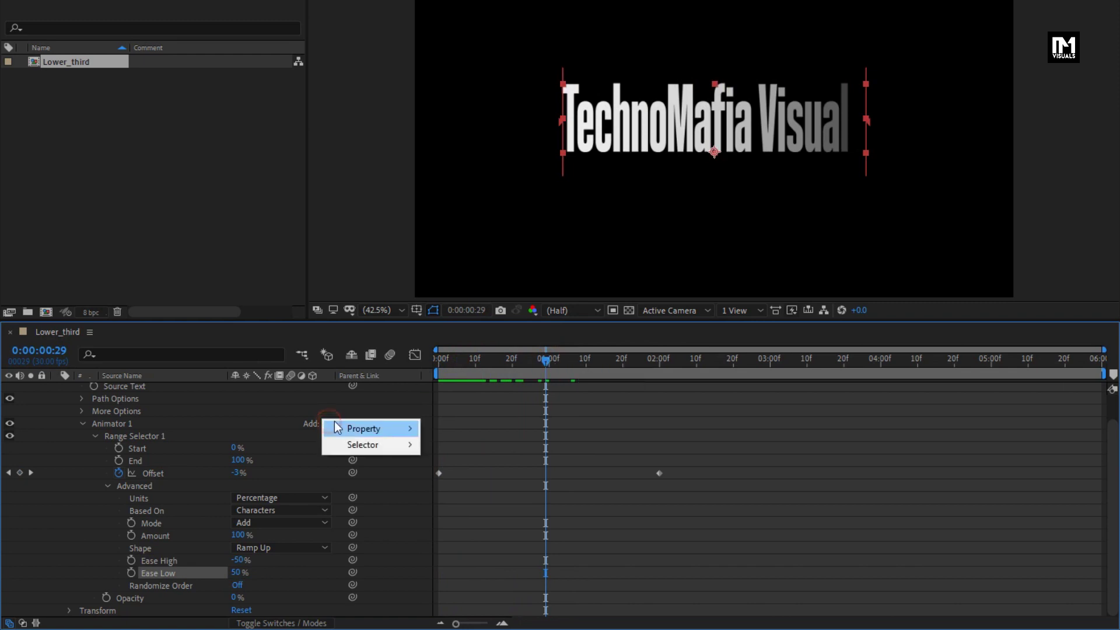
pyautogui.moveTo(387, 428)
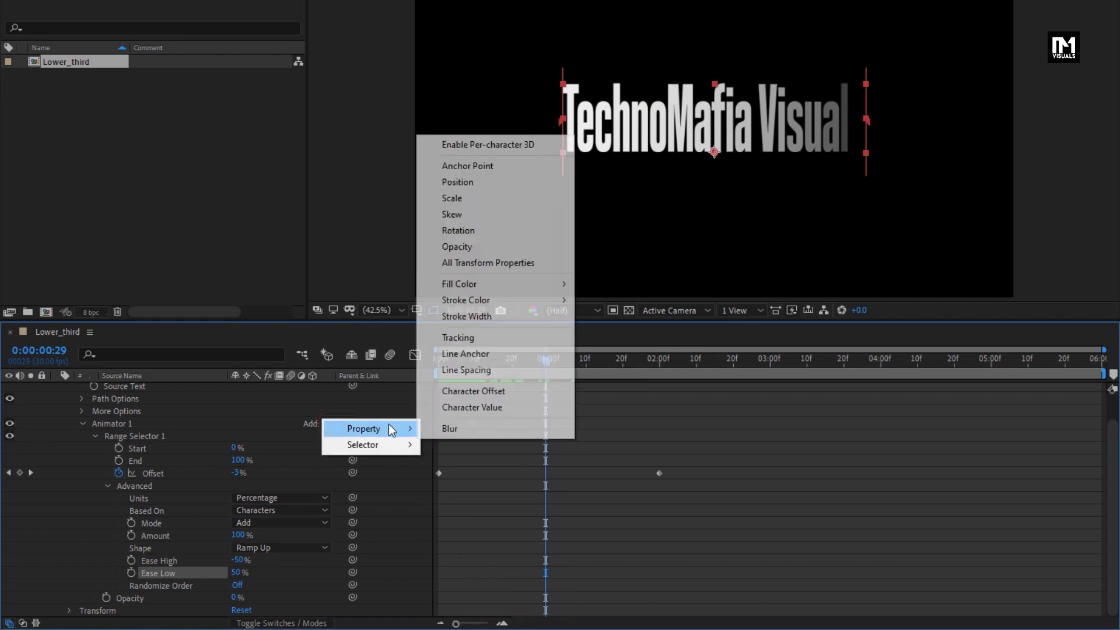
pyautogui.click(468, 183)
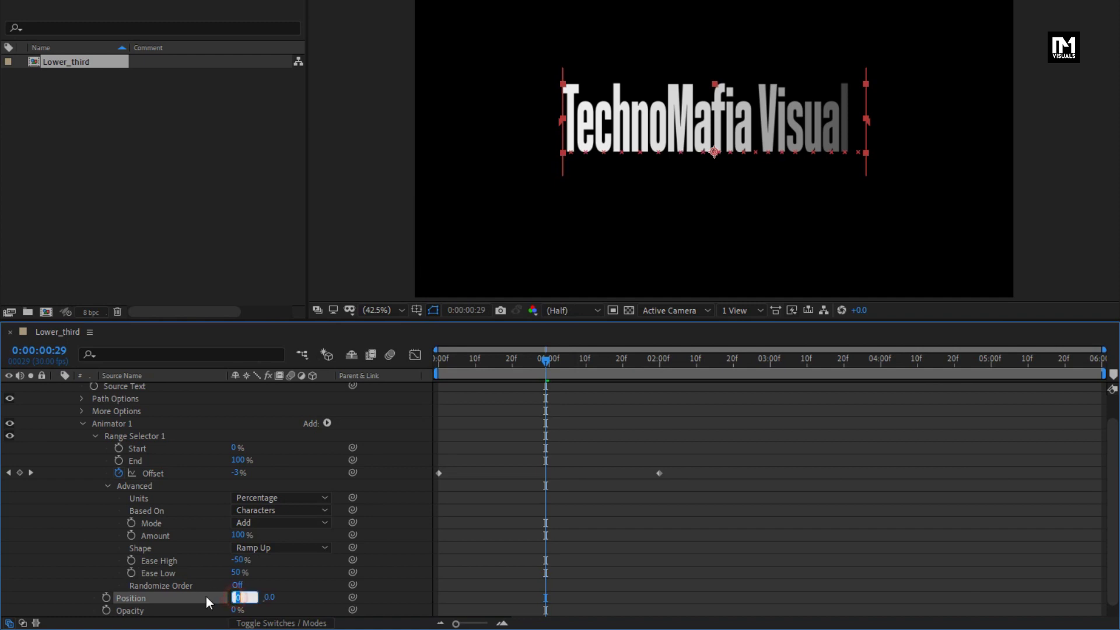
pyautogui.write('150')
pyautogui.press('Return')
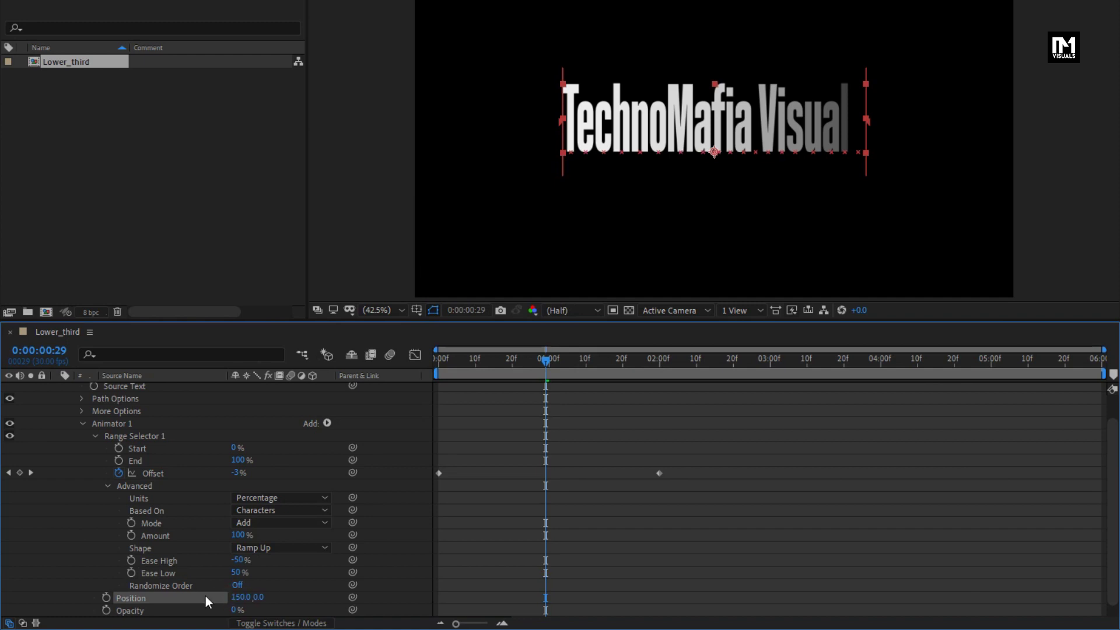
pyautogui.click(435, 362)
pyautogui.press('space')
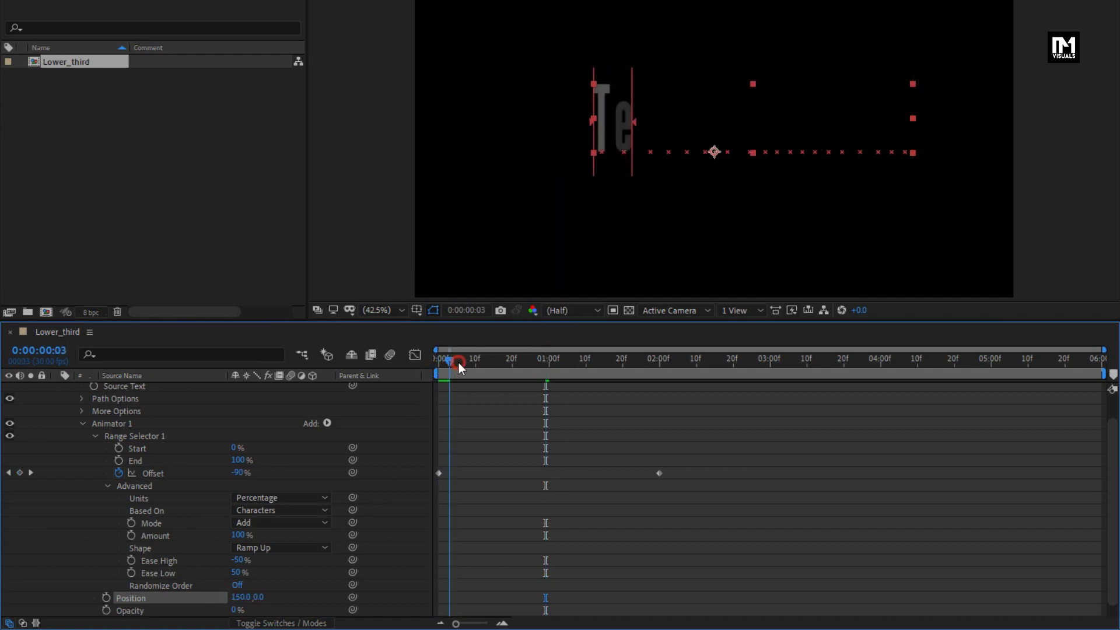
pyautogui.click(436, 363)
pyautogui.moveTo(437, 363); pyautogui.dragTo(586, 362)
# Step: Apply Easy Ease to both Offset keyframes
pyautogui.moveTo(683, 466); pyautogui.dragTo(436, 481)
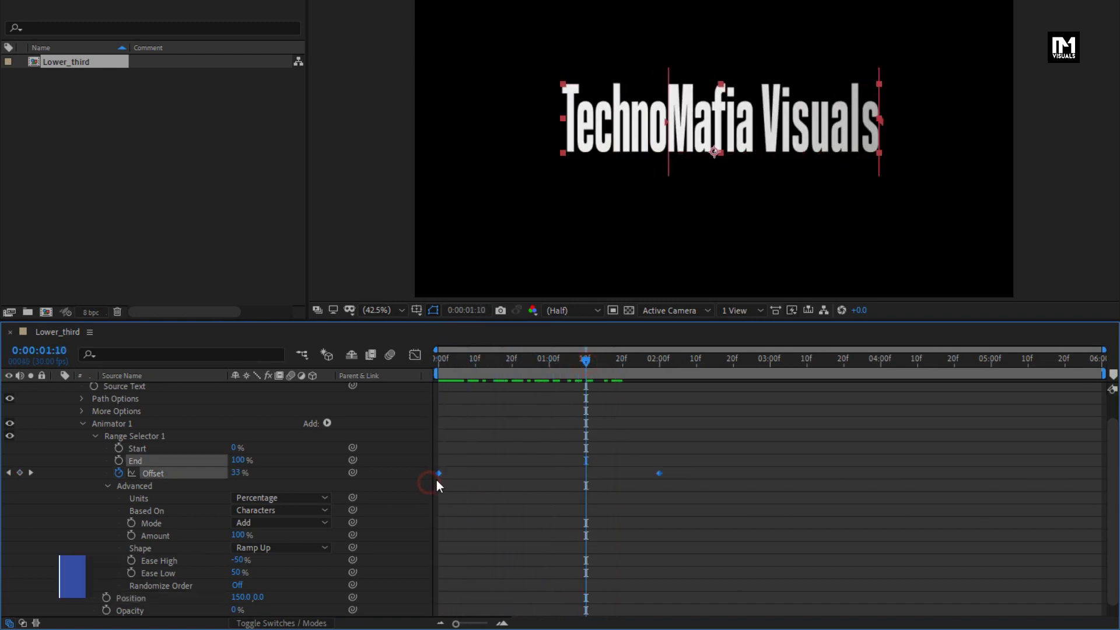
pyautogui.rightClick(439, 475)
pyautogui.moveTo(521, 465)
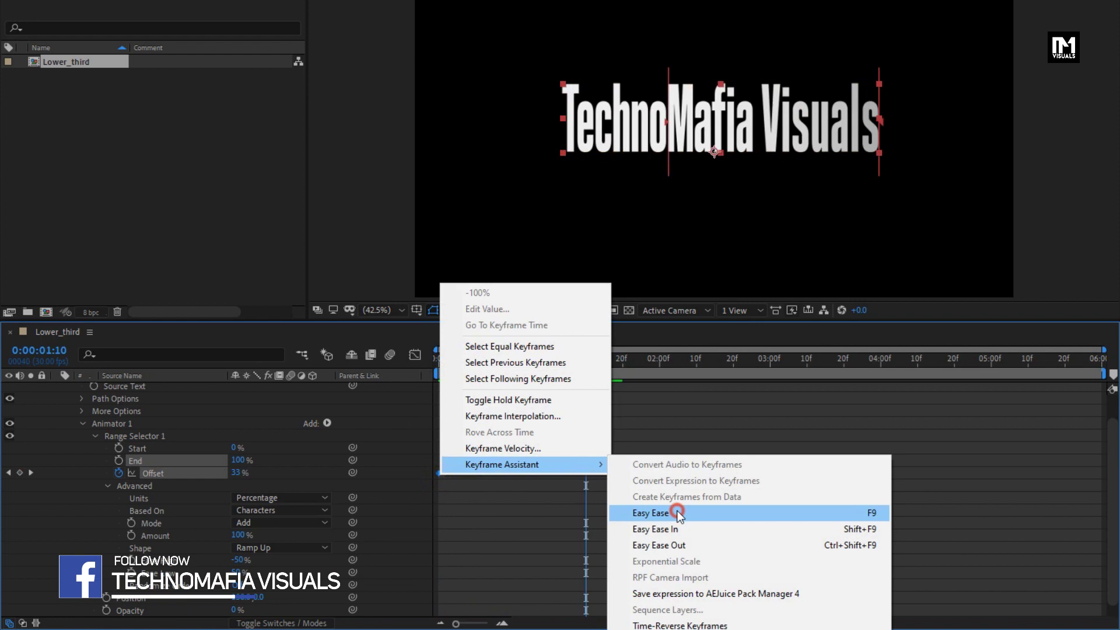
pyautogui.click(648, 513)
pyautogui.scroll(3, 171, 473)
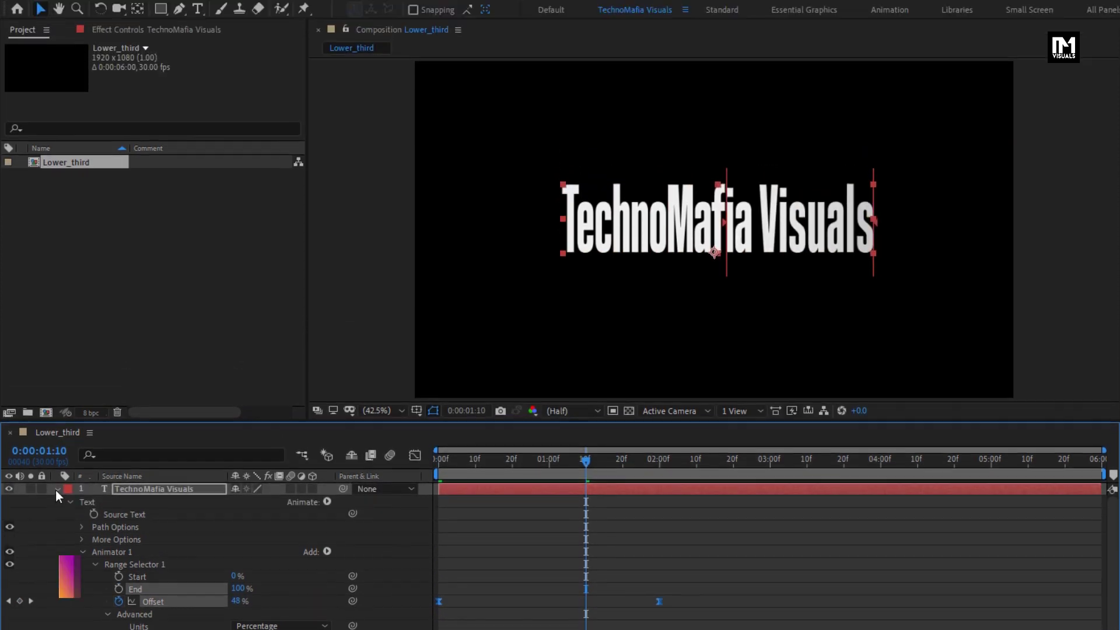
# Step: Drag the Fill effect from Effects & Presets onto the title and set Fill Color to white FFFFFF
pyautogui.click(57, 489)
pyautogui.click(151, 490)
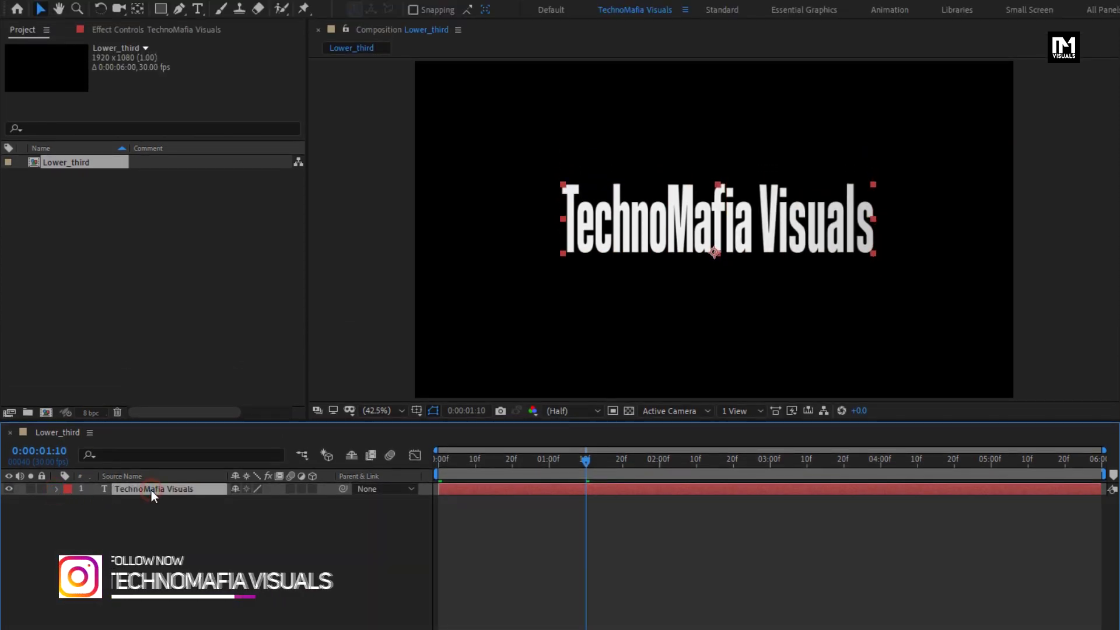
pyautogui.click(970, 49)
pyautogui.write('fill')
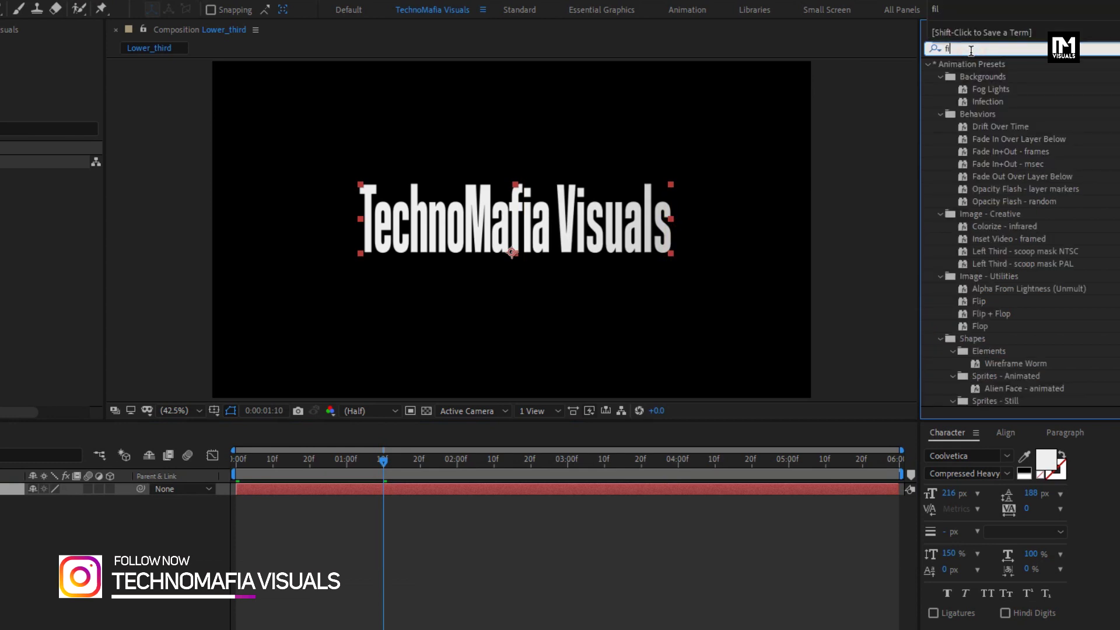
pyautogui.click(979, 140)
pyautogui.moveTo(981, 141); pyautogui.dragTo(477, 240)
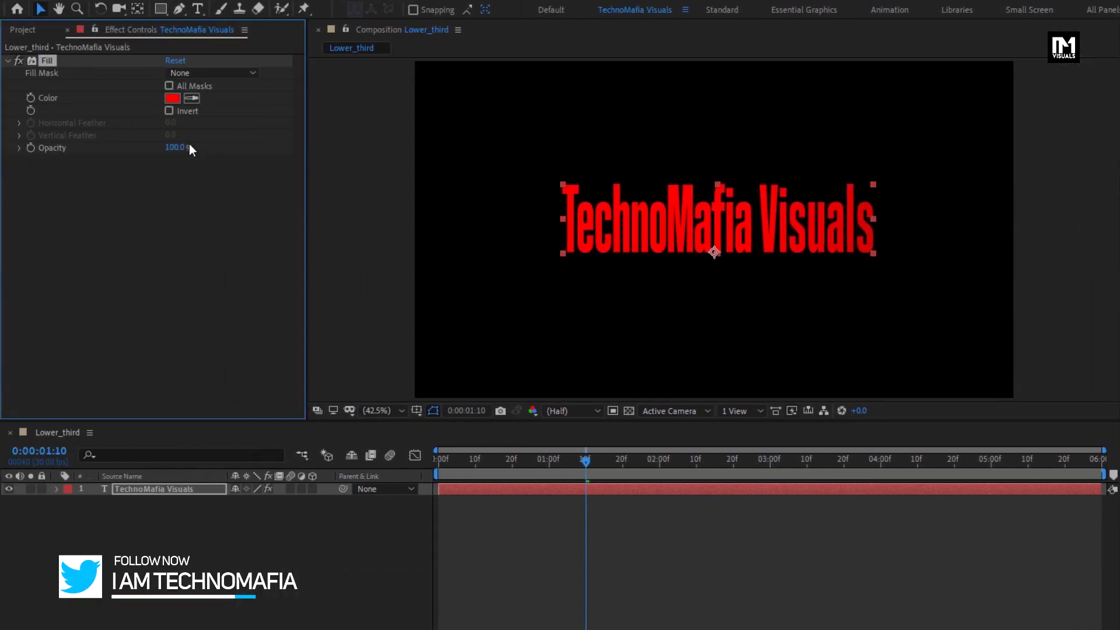
pyautogui.click(171, 98)
pyautogui.moveTo(210, 275); pyautogui.dragTo(125, 173)
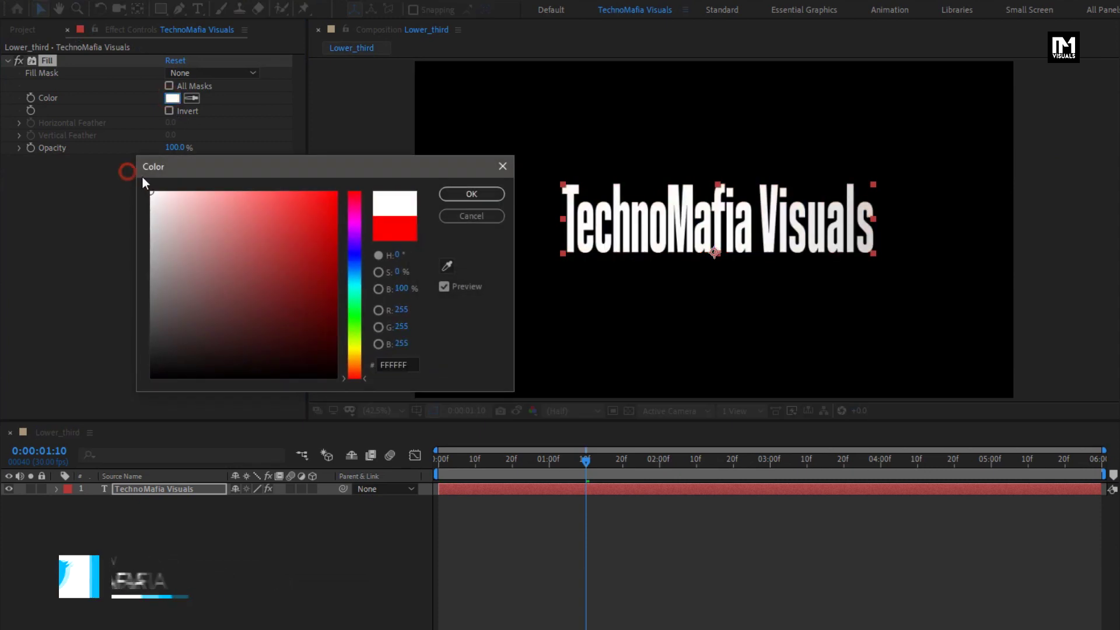
pyautogui.click(470, 195)
pyautogui.click(254, 531)
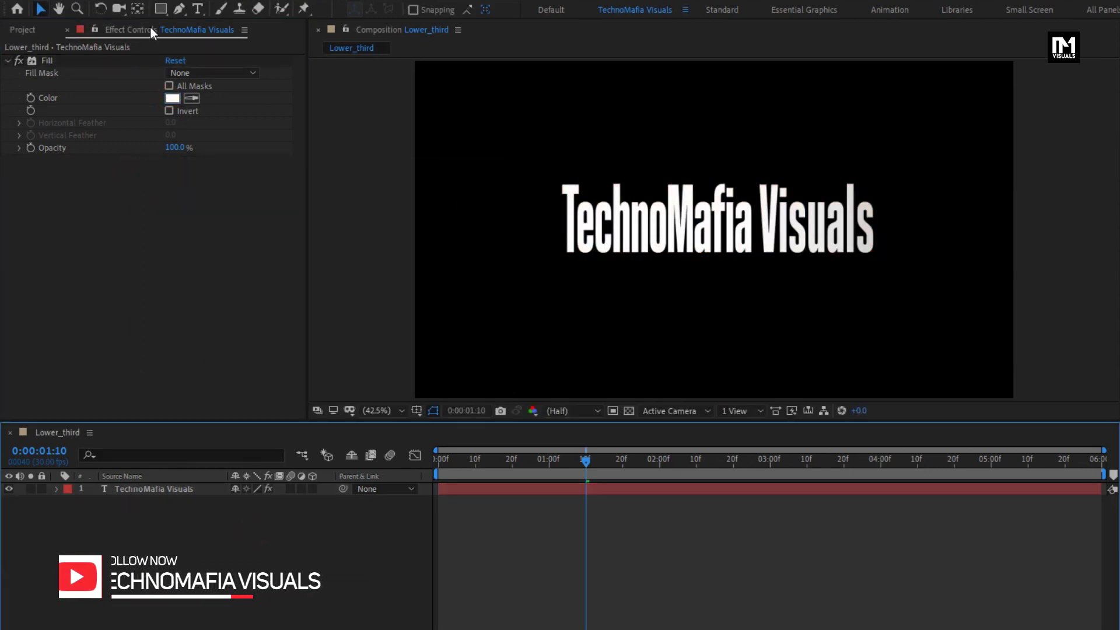
# Step: Draw a wide, thin rectangle under the title with a solid colour fill and no stroke
pyautogui.click(160, 9)
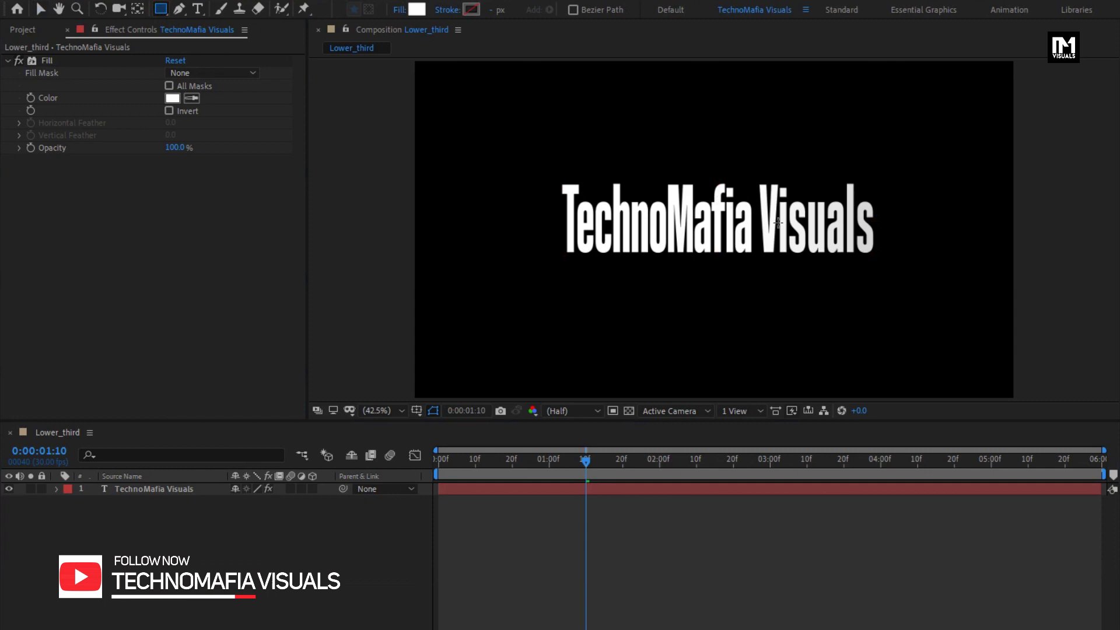
pyautogui.press('.')
pyautogui.press('.')
pyautogui.press('.')
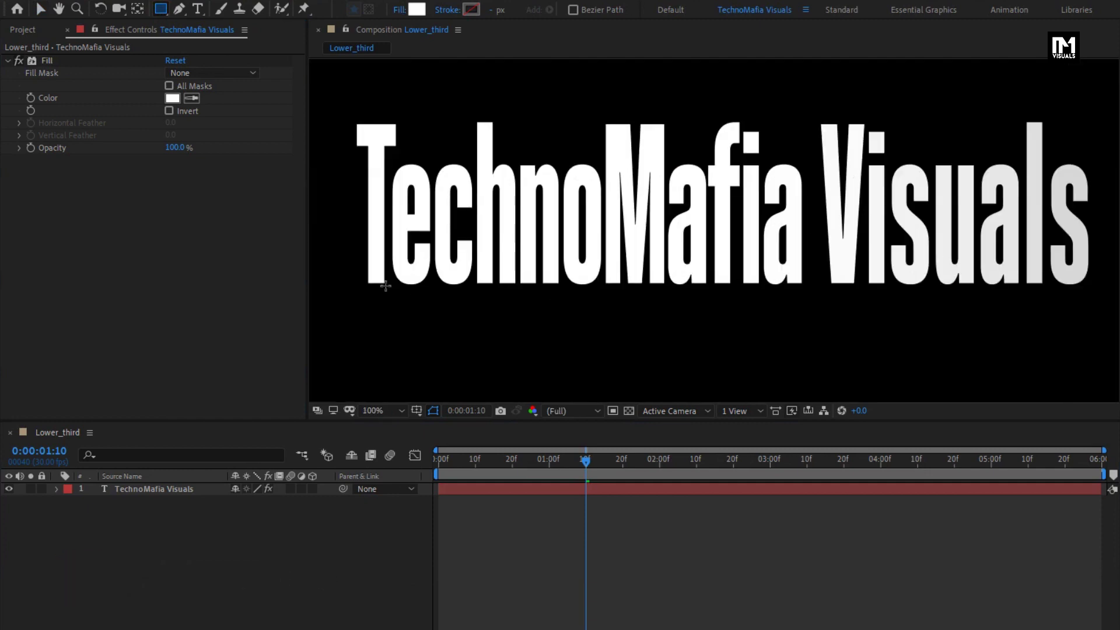
pyautogui.moveTo(335, 264); pyautogui.dragTo(1115, 312)
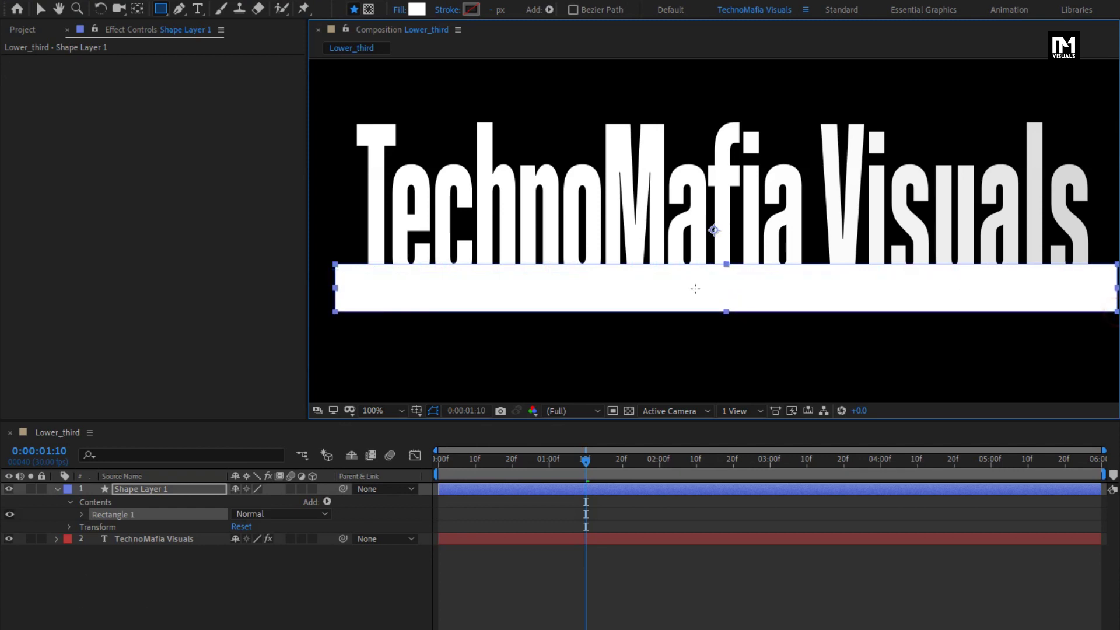
pyautogui.click(395, 11)
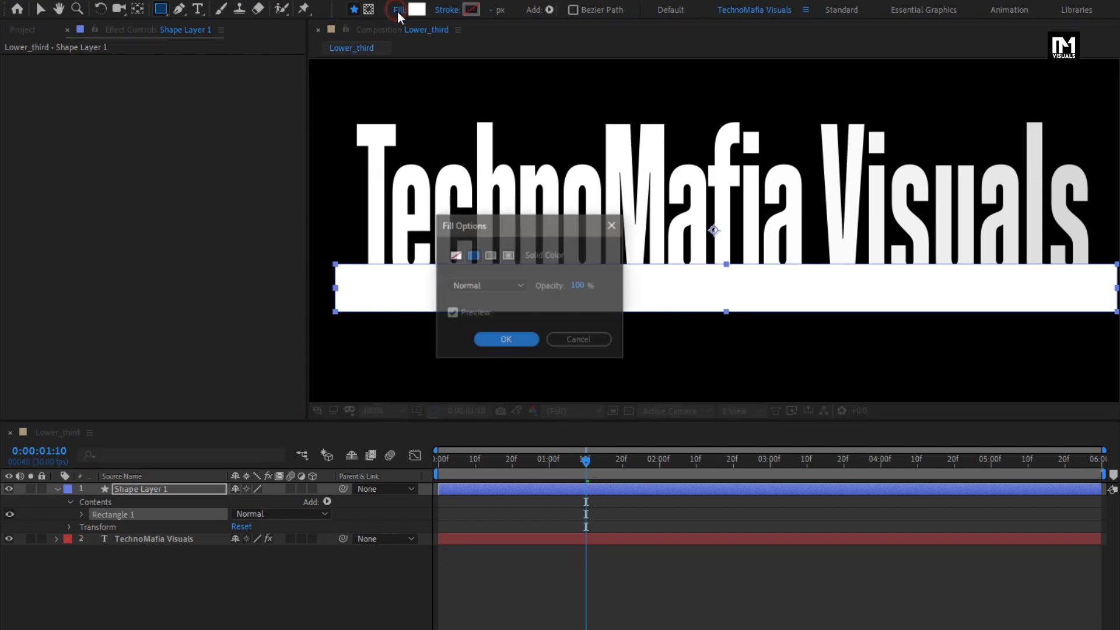
pyautogui.click(496, 339)
pyautogui.click(447, 10)
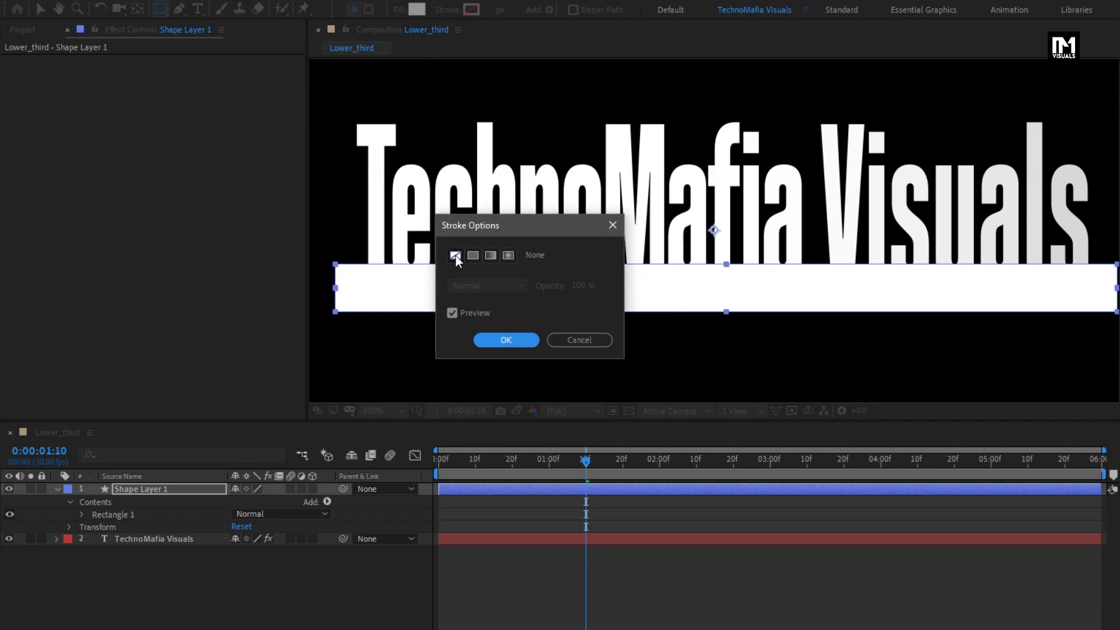
pyautogui.click(499, 338)
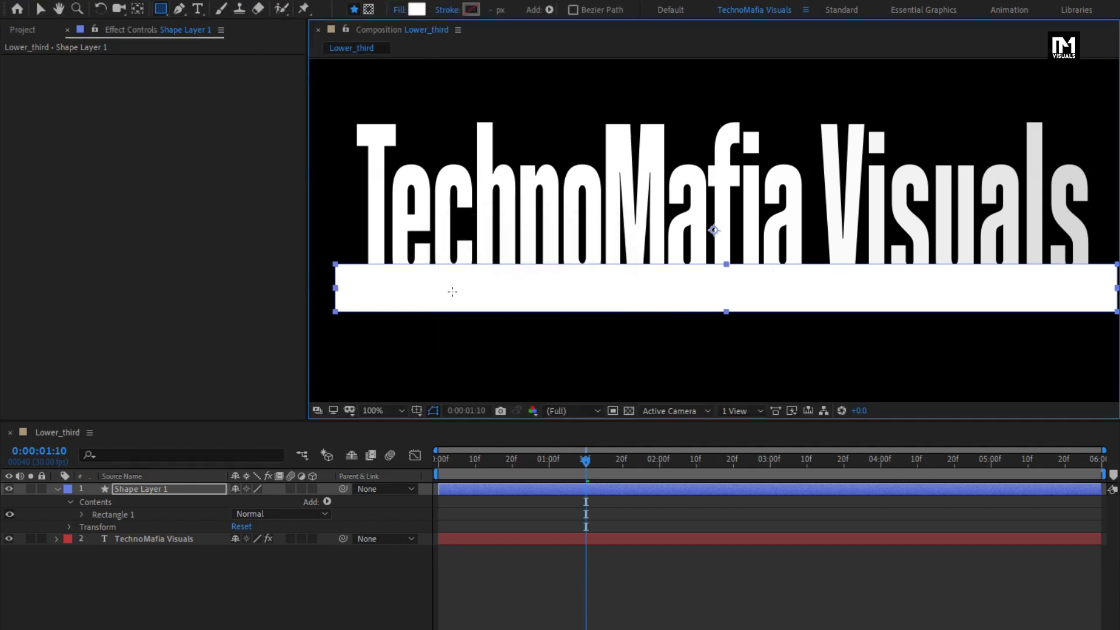
# Step: Apply a Fill effect to Shape Layer 1 and set its colour to teal #0B706C
pyautogui.moveTo(979, 139); pyautogui.dragTo(473, 288)
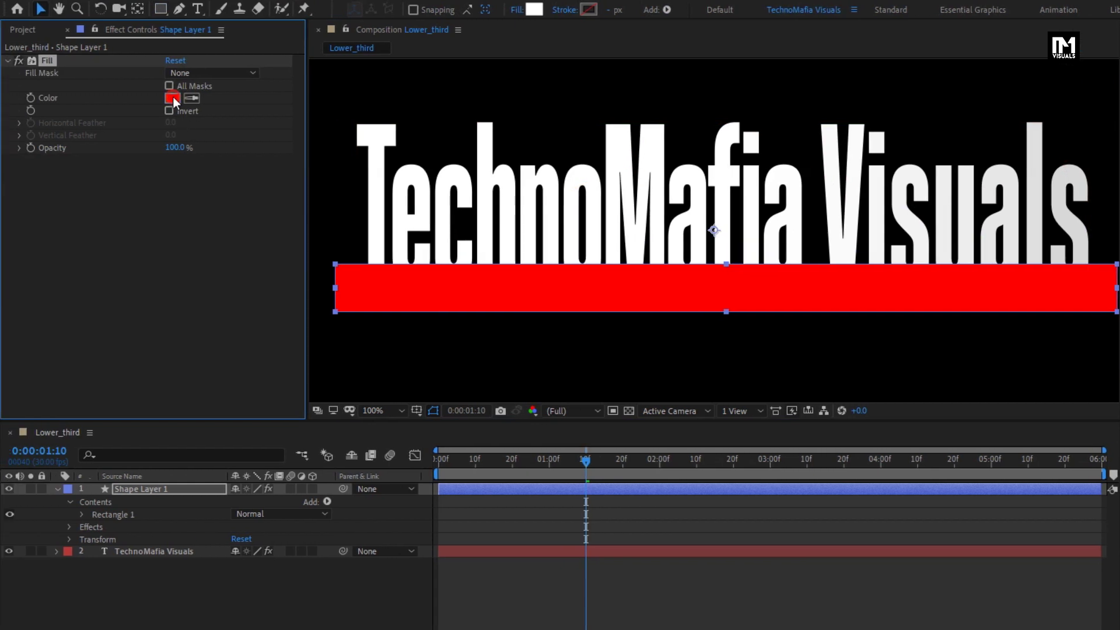
pyautogui.click(173, 97)
pyautogui.moveTo(351, 320); pyautogui.dragTo(355, 286)
pyautogui.click(328, 297)
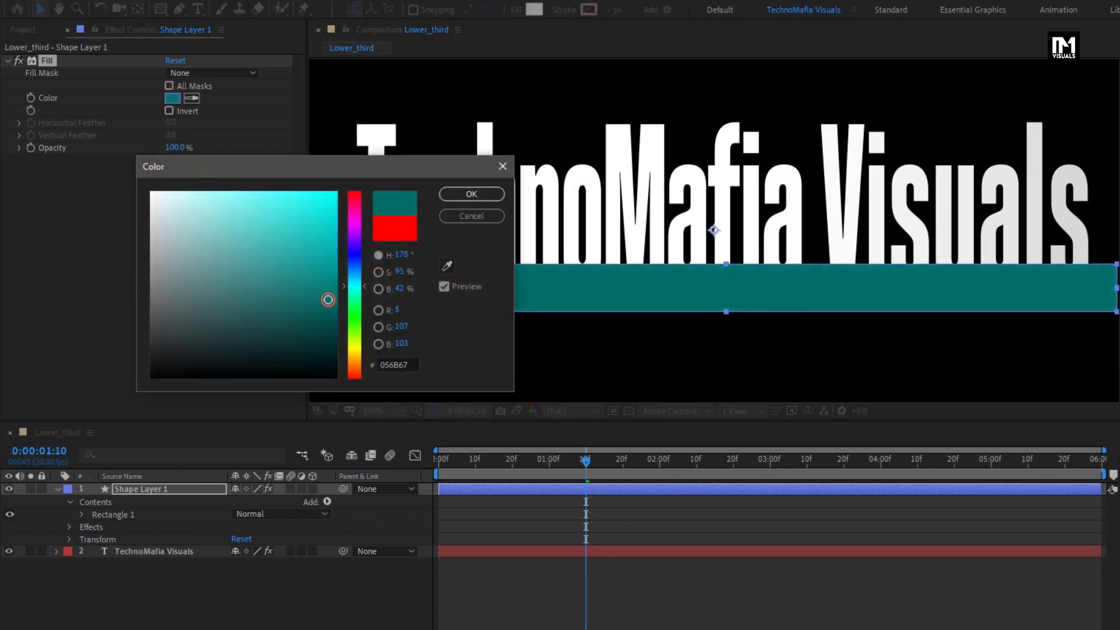
pyautogui.click(472, 194)
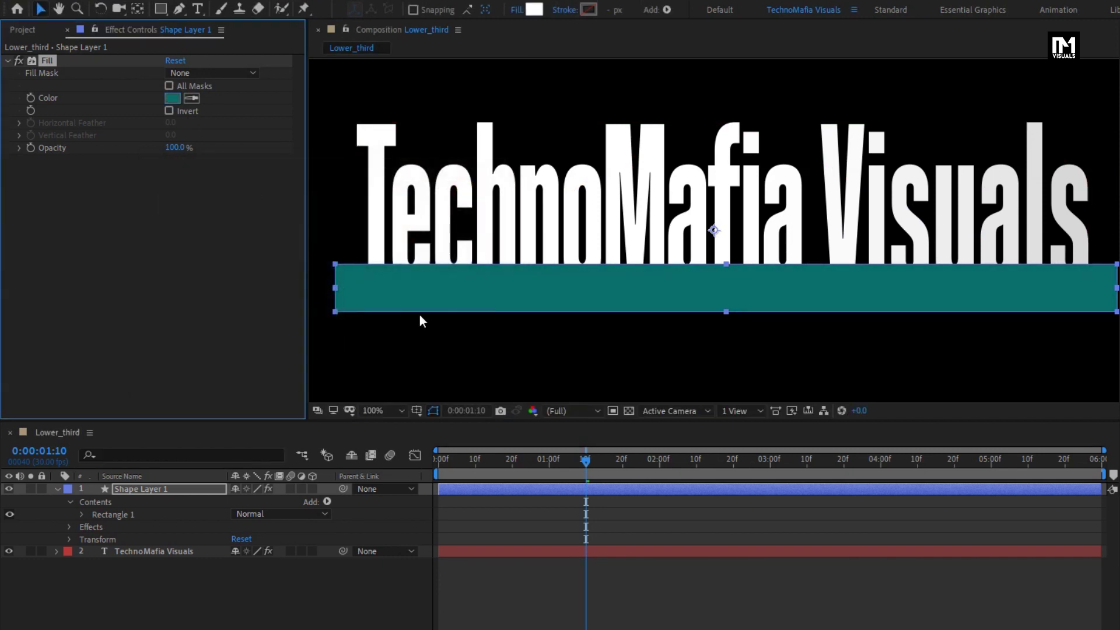
# Step: Use the Pan Behind tool on Shape Layer 1 to drag its anchor point to the bar's left edge
pyautogui.press('y')
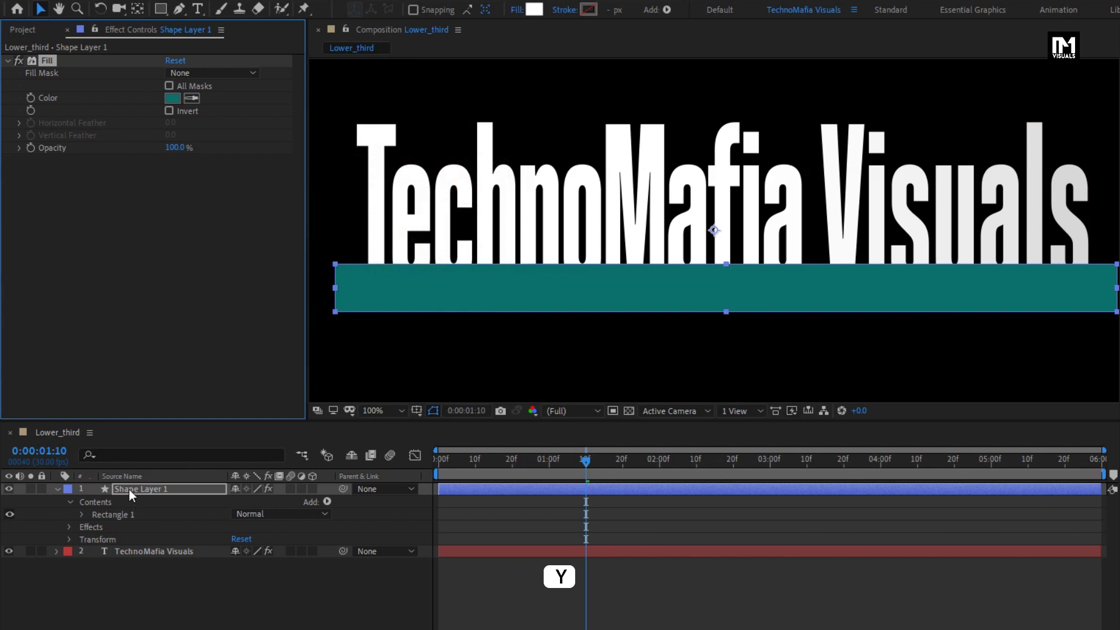
pyautogui.click(128, 489)
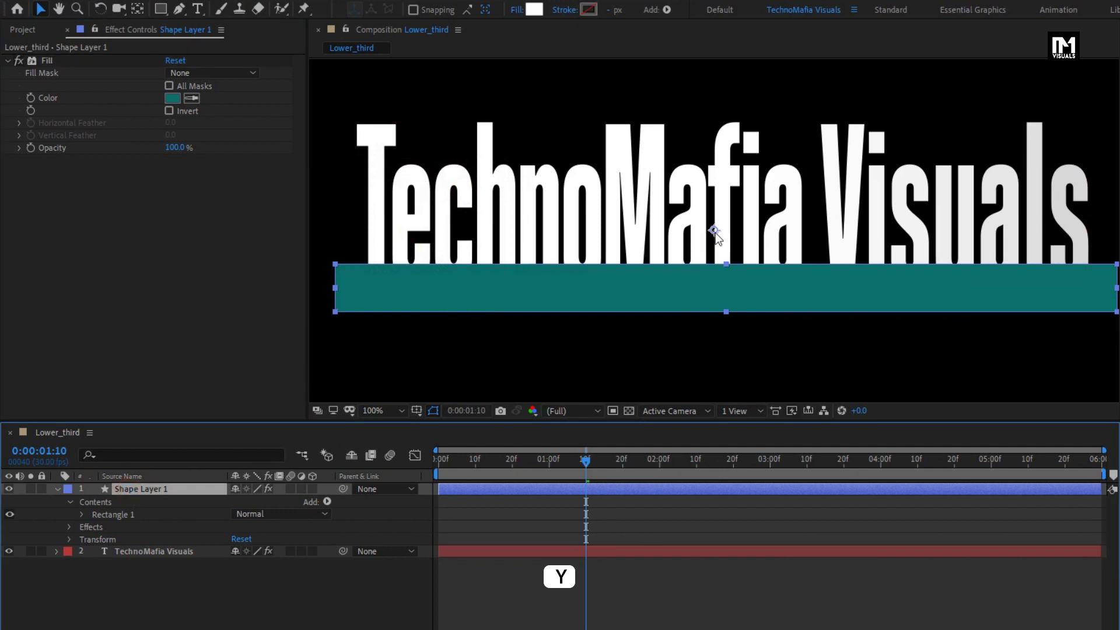
pyautogui.press('y')
pyautogui.moveTo(715, 232); pyautogui.dragTo(372, 297)
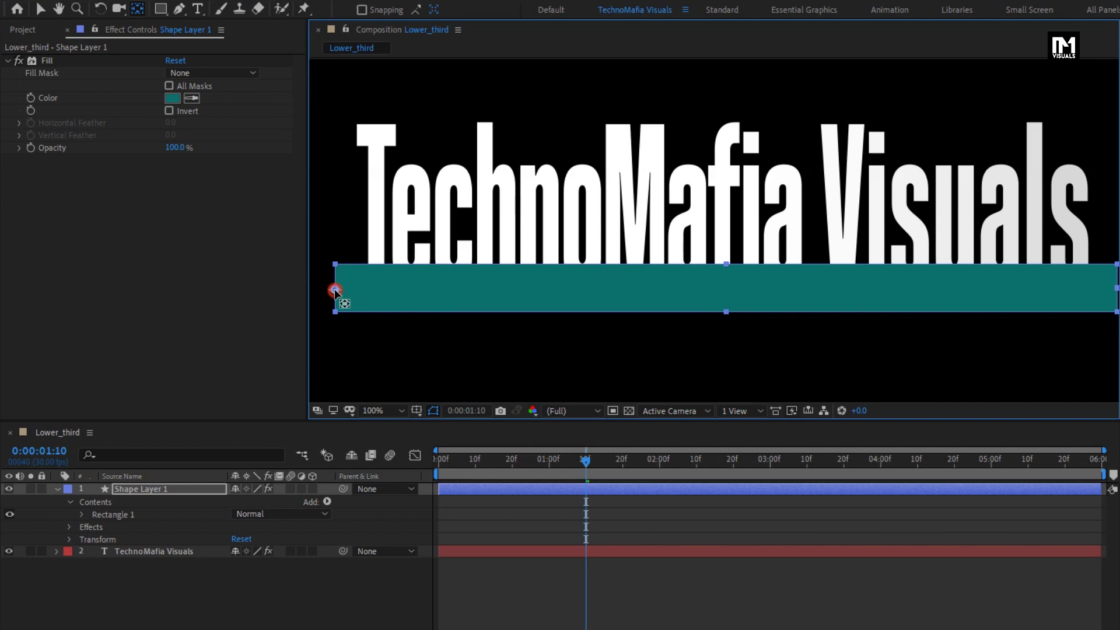
# Step: Keyframe the bar's Scale at 0:00:01:15, unlink proportions, and set Scale X to 0 at the start
pyautogui.press('v')
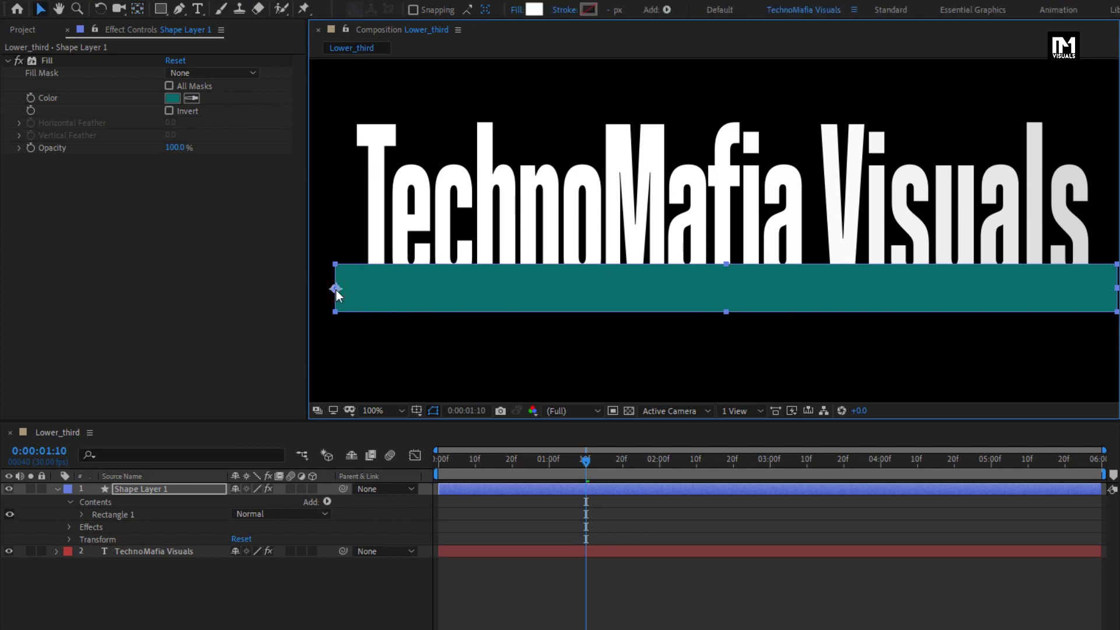
pyautogui.moveTo(449, 467); pyautogui.dragTo(604, 464)
pyautogui.press('s')
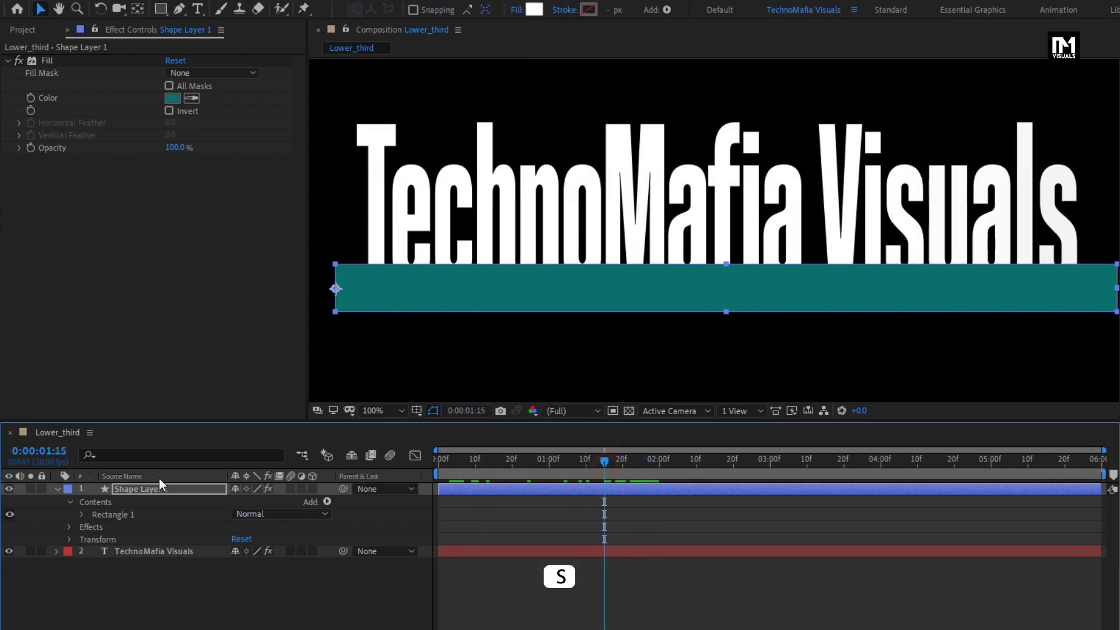
pyautogui.press('s')
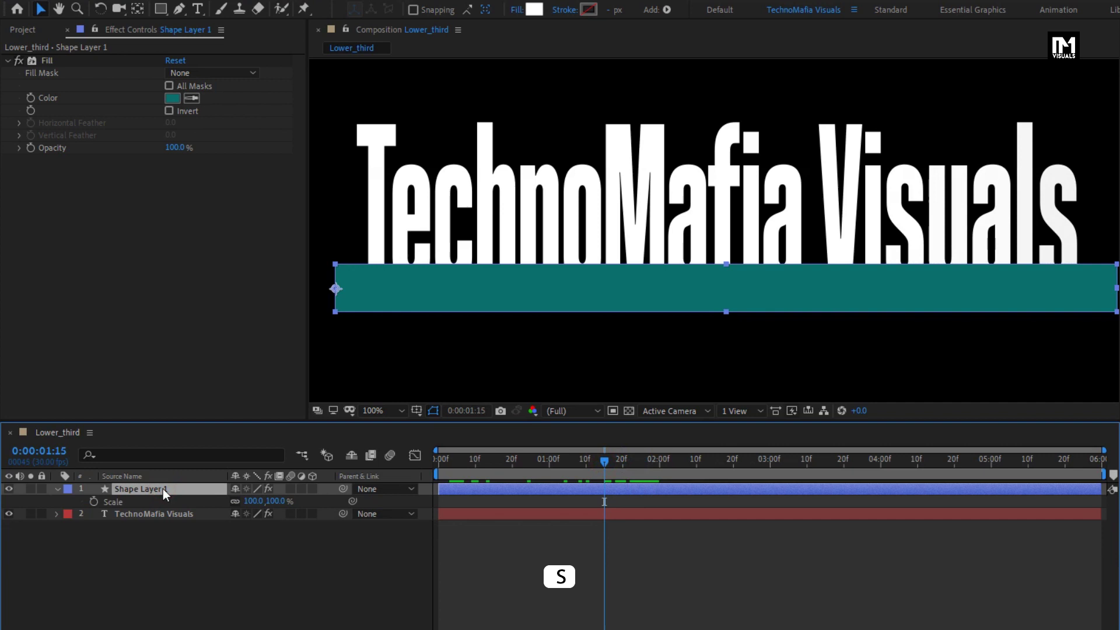
pyautogui.click(94, 502)
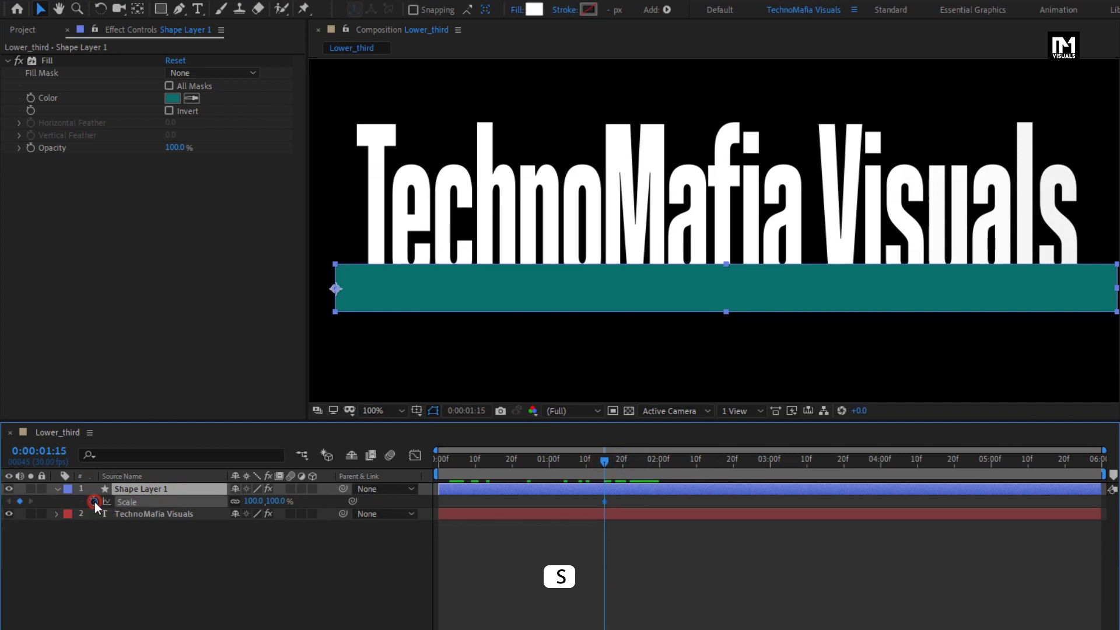
pyautogui.click(234, 502)
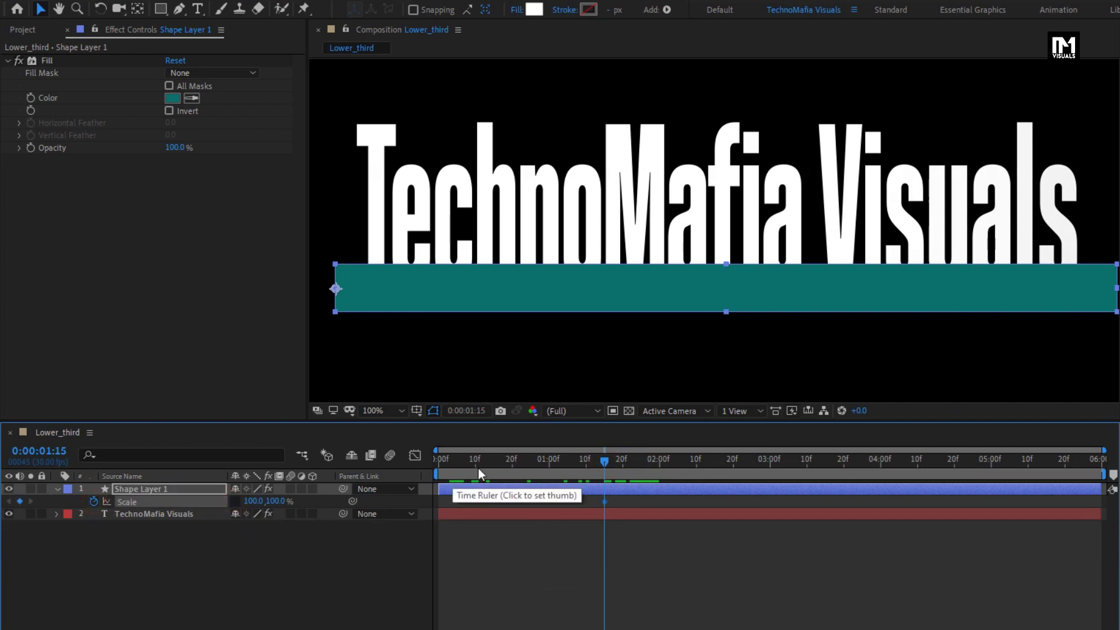
pyautogui.moveTo(478, 466); pyautogui.dragTo(420, 462)
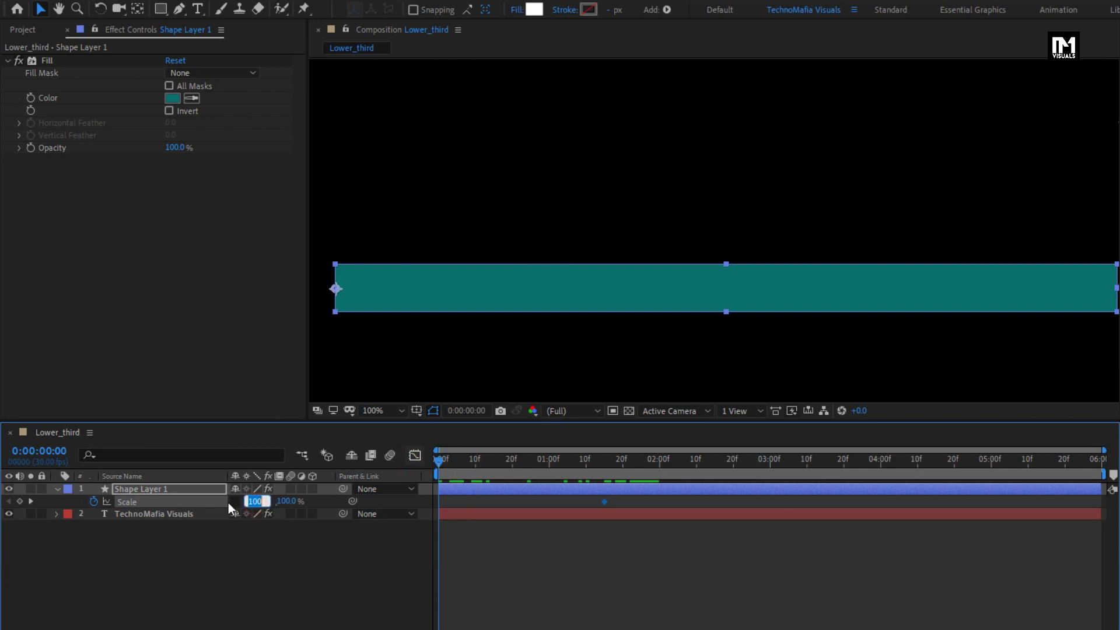
pyautogui.write('0')
pyautogui.press('Return')
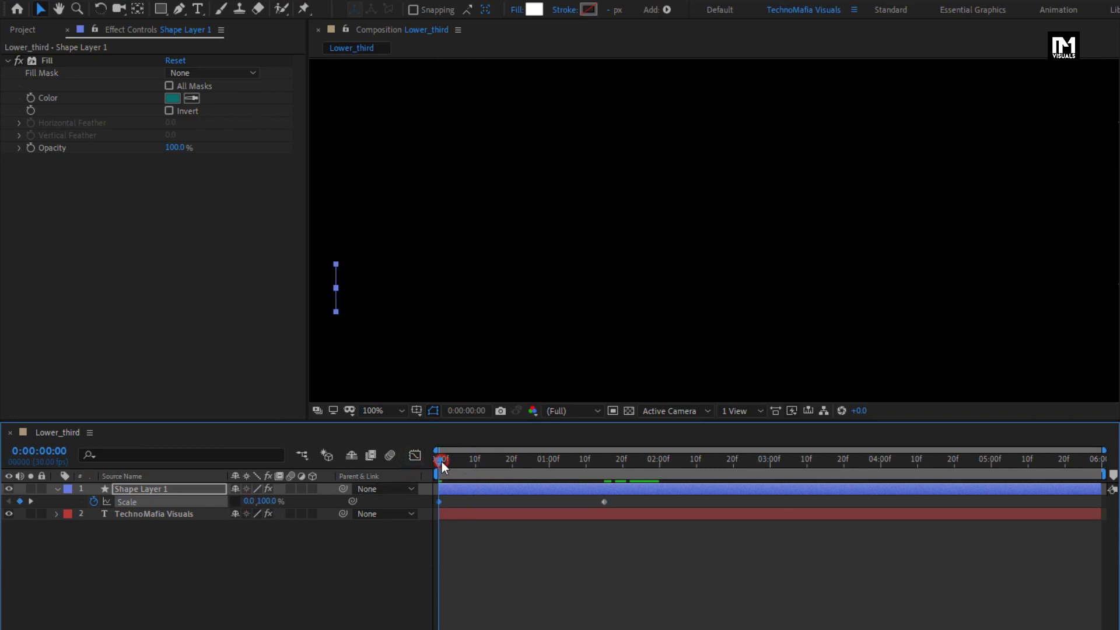
pyautogui.moveTo(442, 465); pyautogui.dragTo(601, 459)
# Step: Apply Easy Ease to both of the bar's Scale keyframes
pyautogui.moveTo(620, 497); pyautogui.dragTo(429, 510)
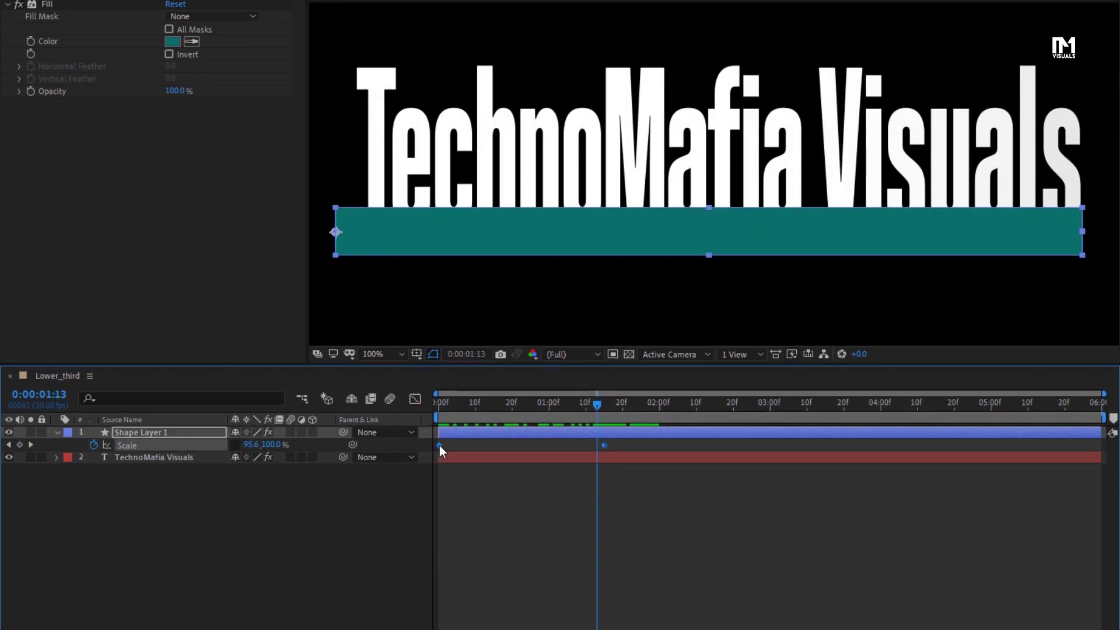
pyautogui.rightClick(439, 446)
pyautogui.moveTo(582, 584)
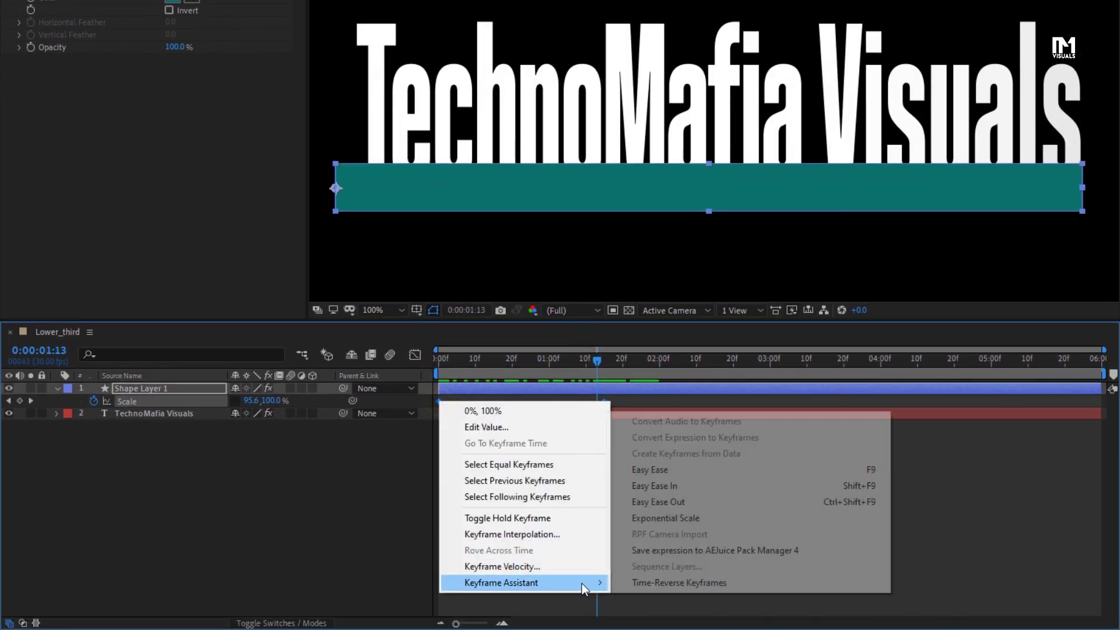
pyautogui.click(647, 469)
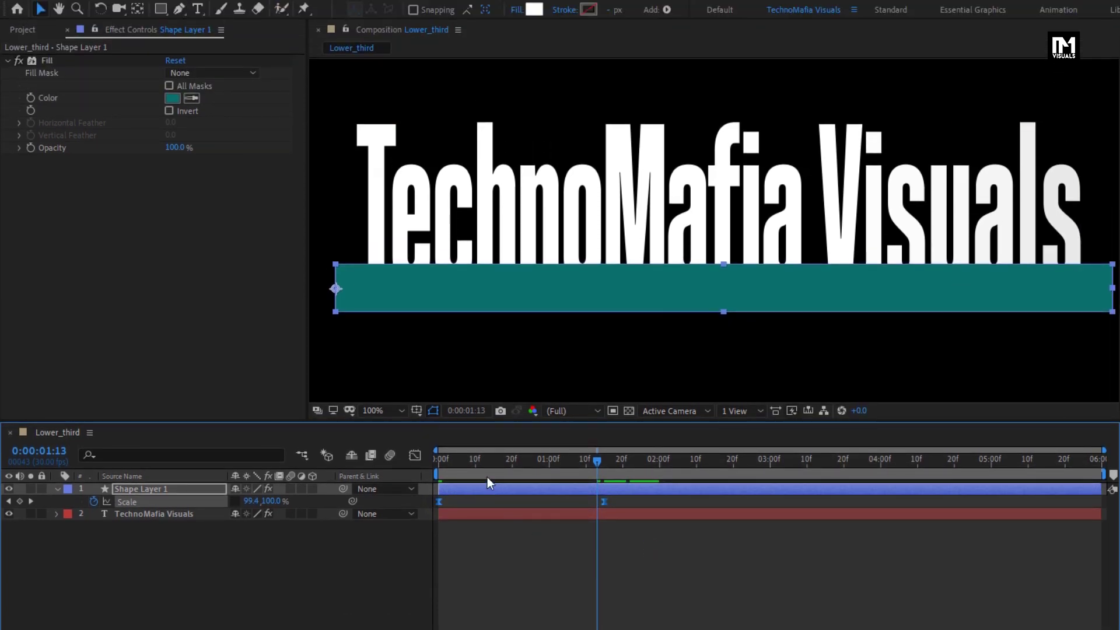
# Step: Move Shape Layer 1 below the TechnoMafia Visuals layer in the timeline
pyautogui.click(56, 489)
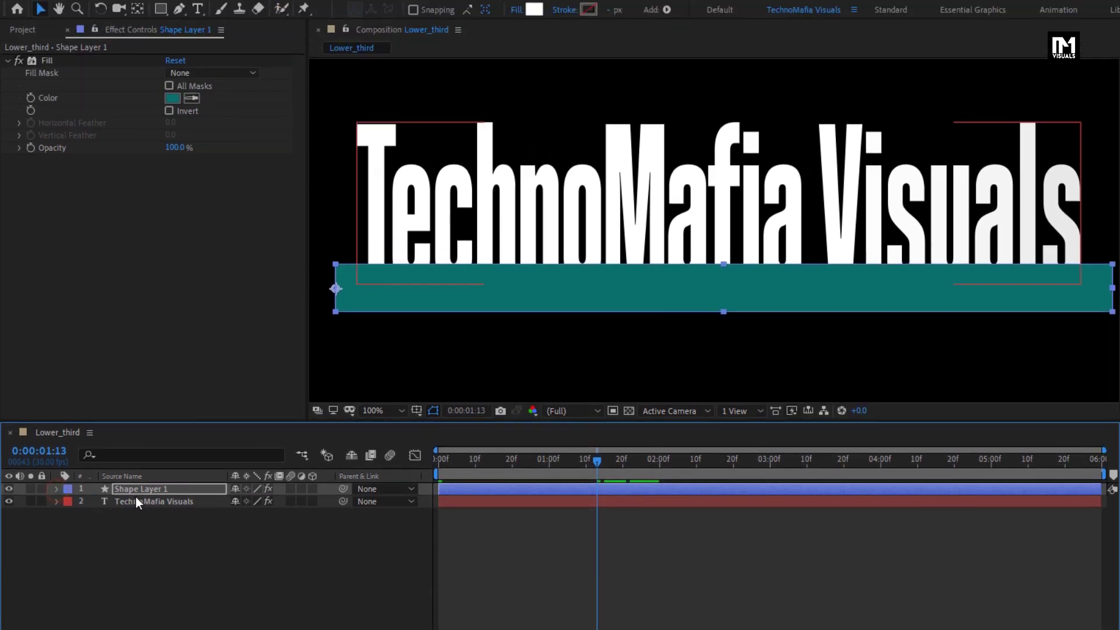
pyautogui.moveTo(175, 488); pyautogui.dragTo(173, 525)
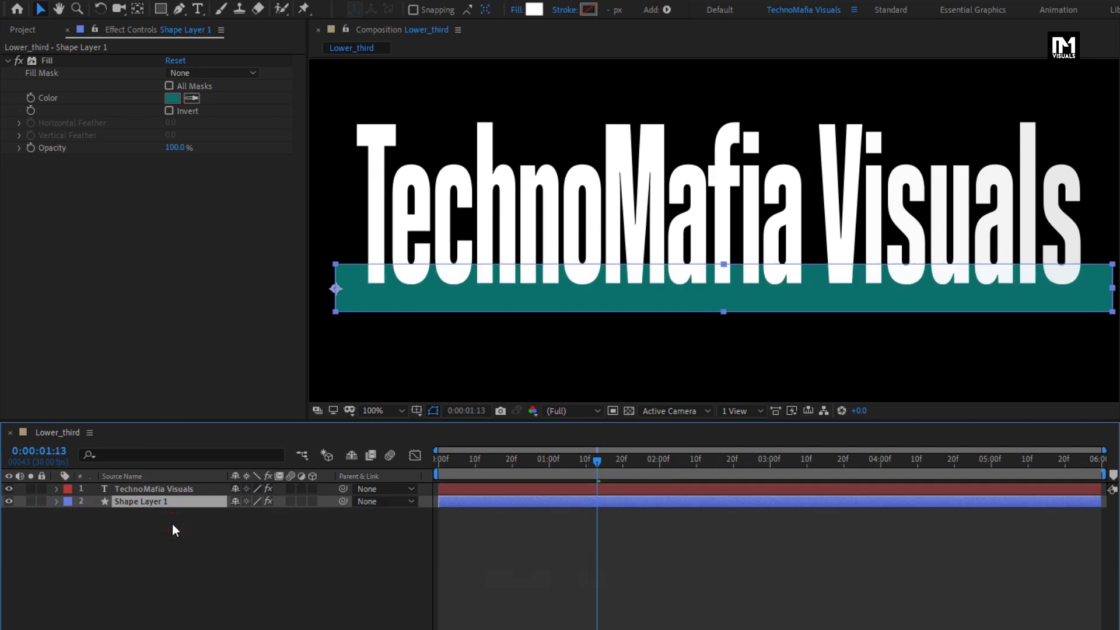
pyautogui.click(173, 523)
# Step: Duplicate the teal bar as Shape Layer 2 and show its Scale at 0:00:01:20
pyautogui.click(146, 504)
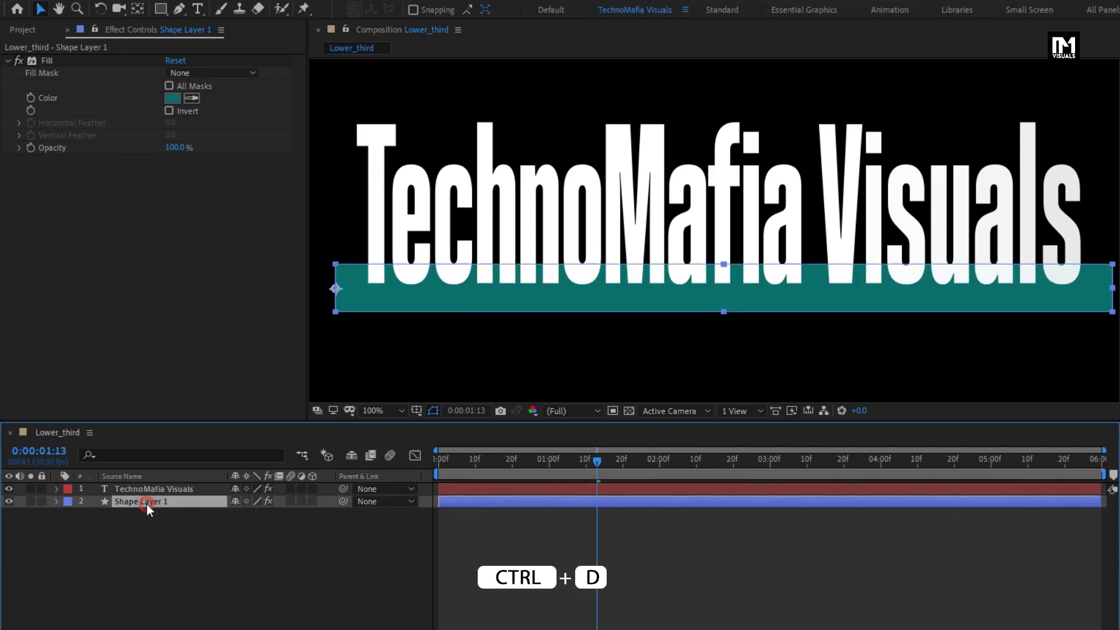
pyautogui.hotkey('ctrl', 'd')
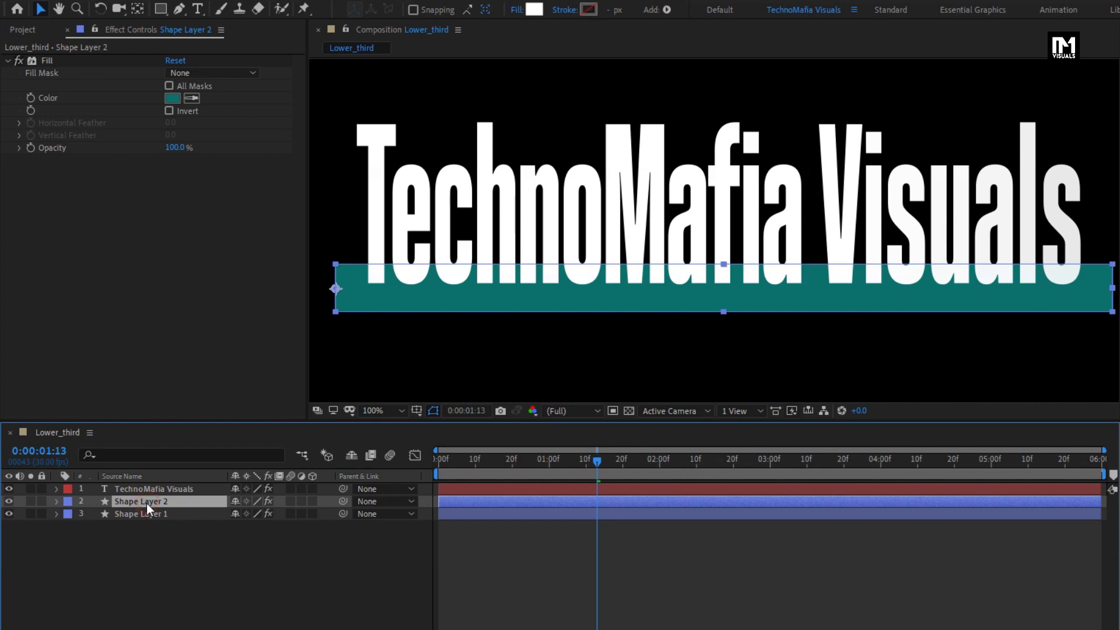
pyautogui.press('s')
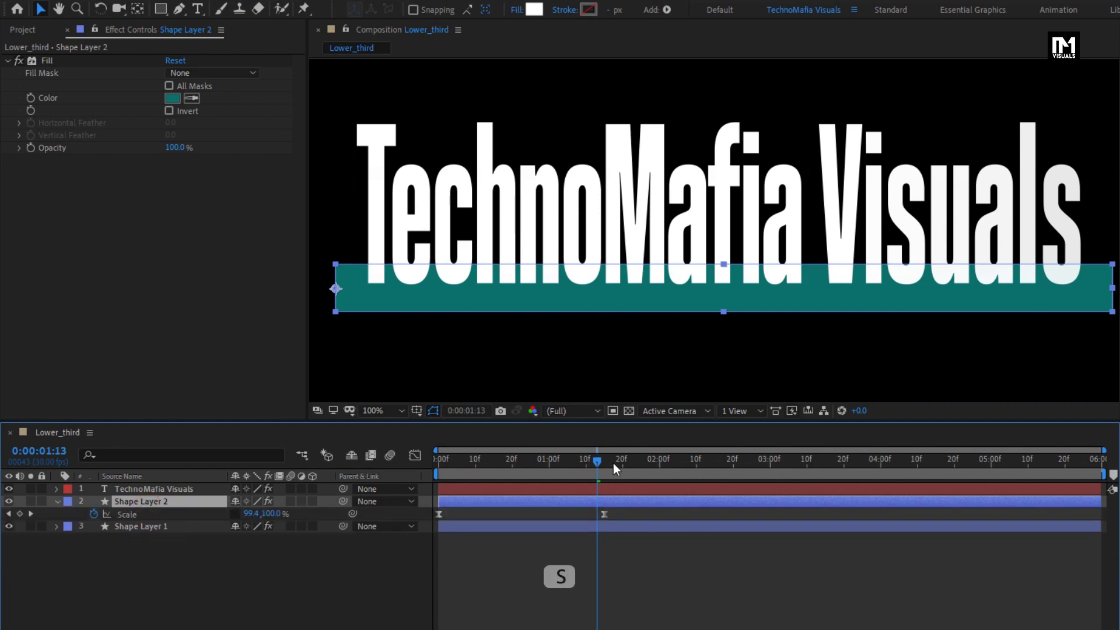
pyautogui.moveTo(614, 463); pyautogui.dragTo(623, 464)
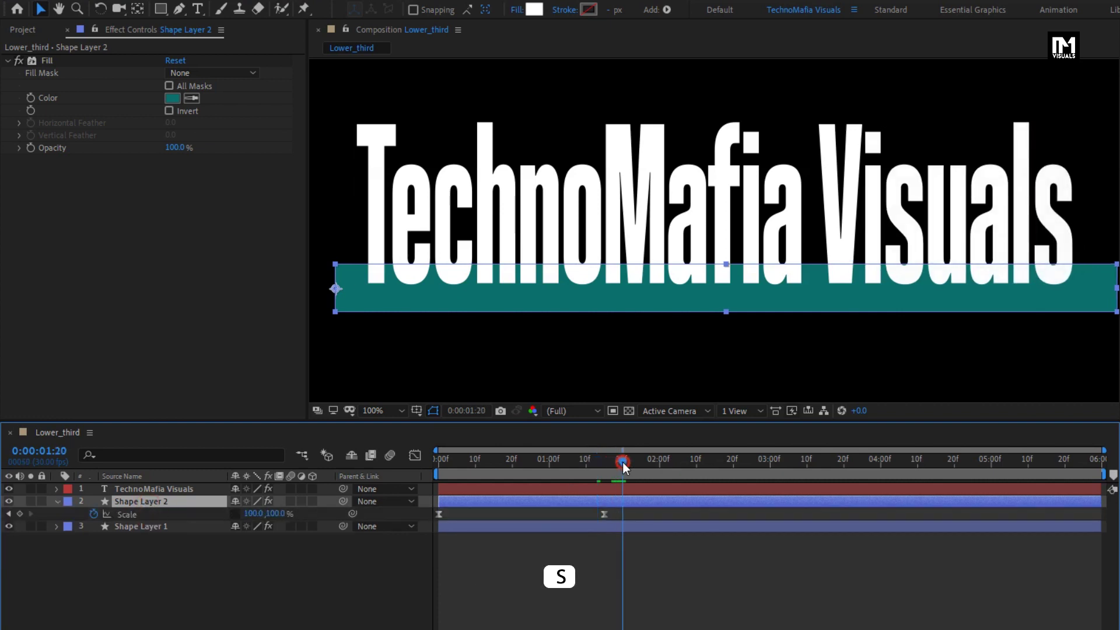
# Step: Remove Shape Layer 2's copied scale animation and add a Trim Paths operation to it
pyautogui.click(94, 514)
pyautogui.click(124, 503)
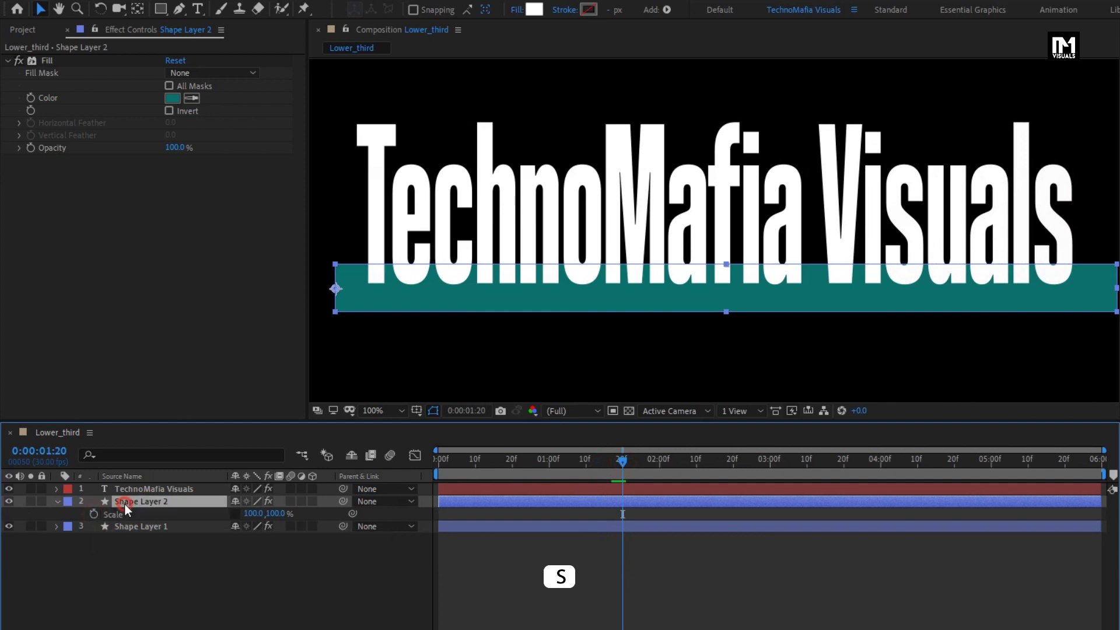
pyautogui.click(57, 502)
pyautogui.click(56, 501)
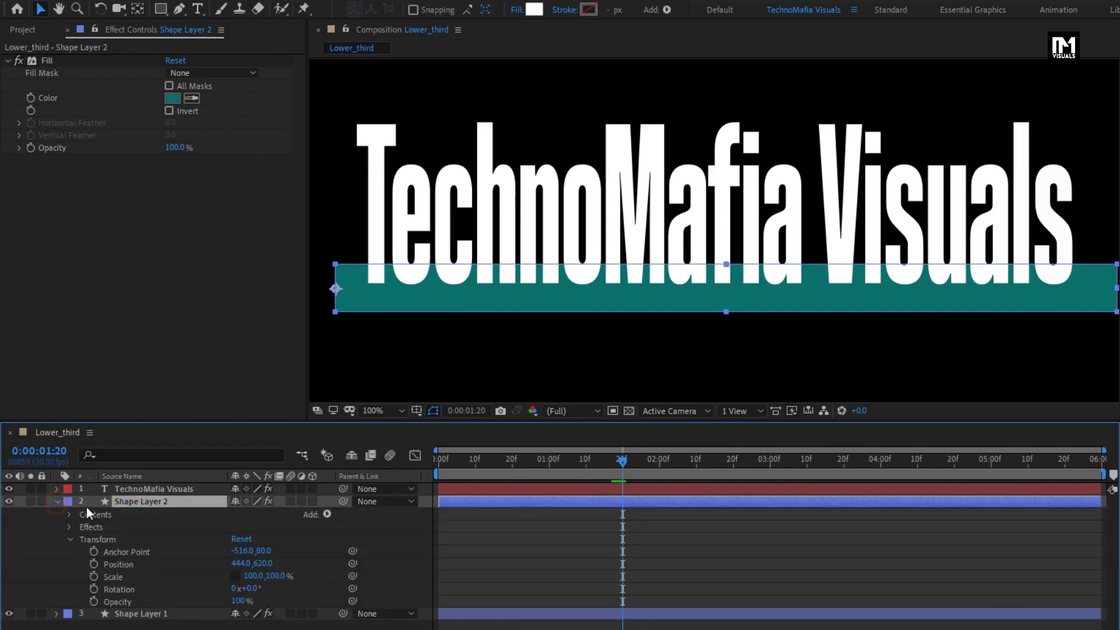
pyautogui.click(323, 515)
pyautogui.click(388, 435)
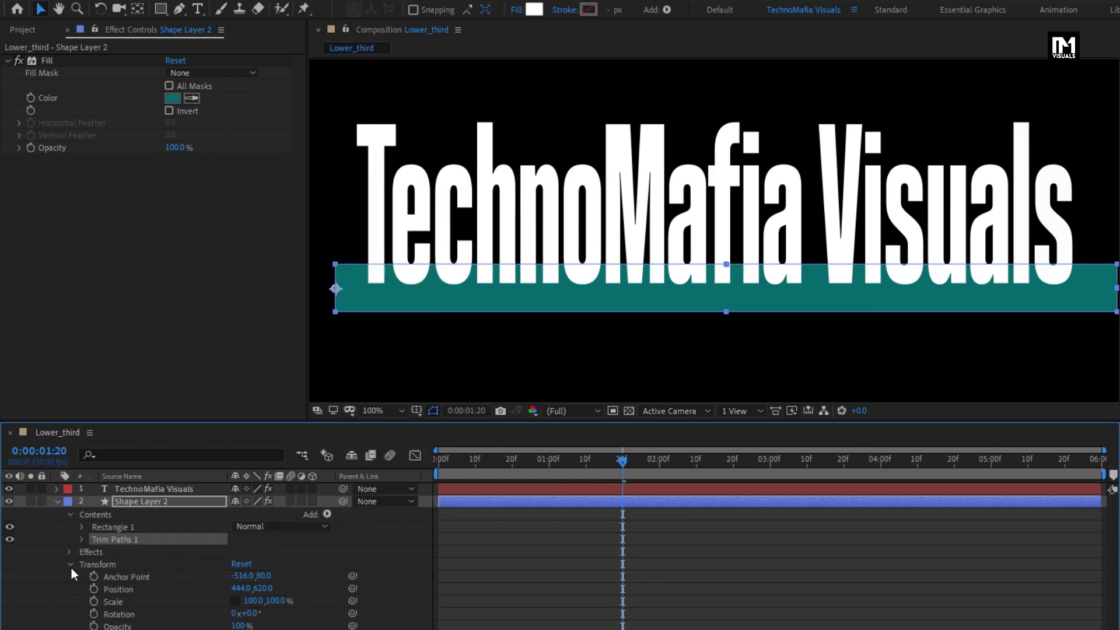
pyautogui.click(72, 565)
pyautogui.click(83, 540)
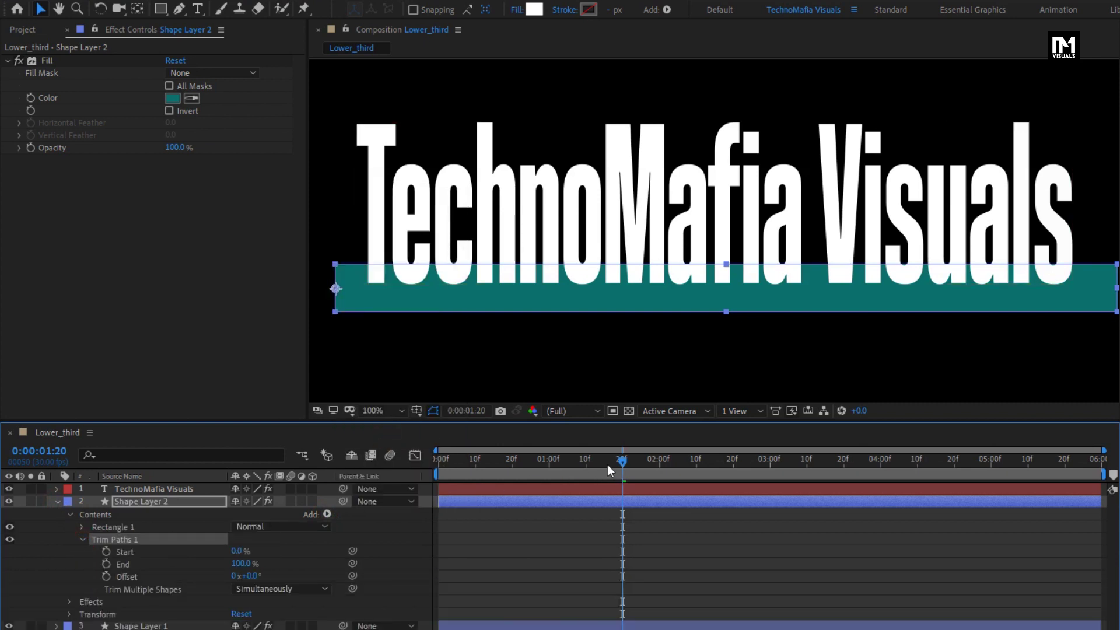
# Step: Keyframe Trim Paths End at 100% at 0:00:01:15 and 0% at the first frame
pyautogui.moveTo(620, 463); pyautogui.dragTo(600, 465)
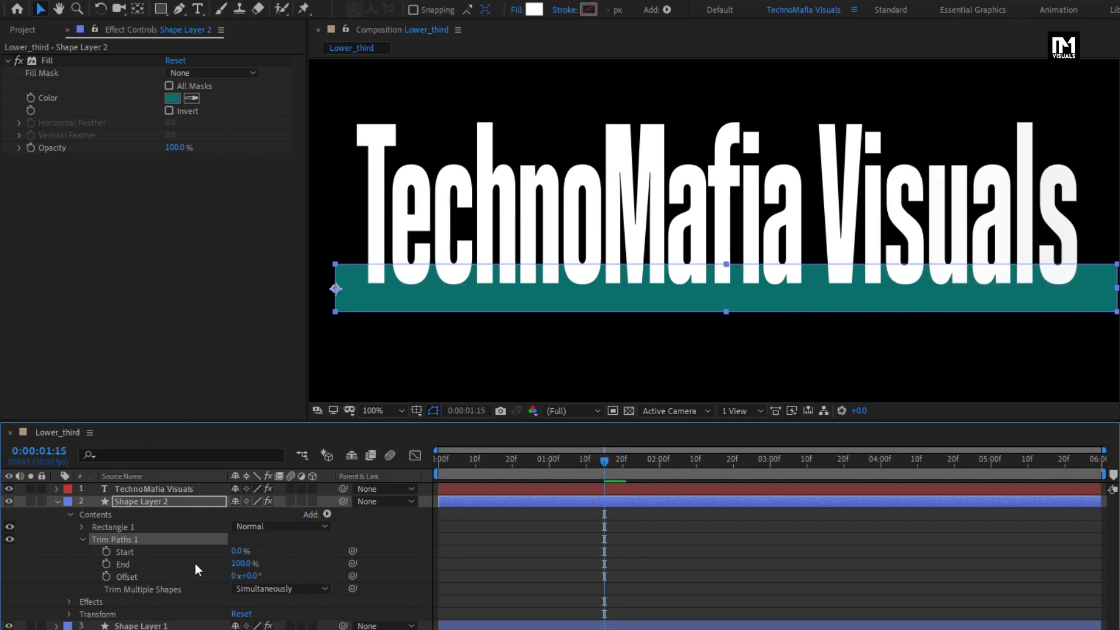
pyautogui.click(107, 564)
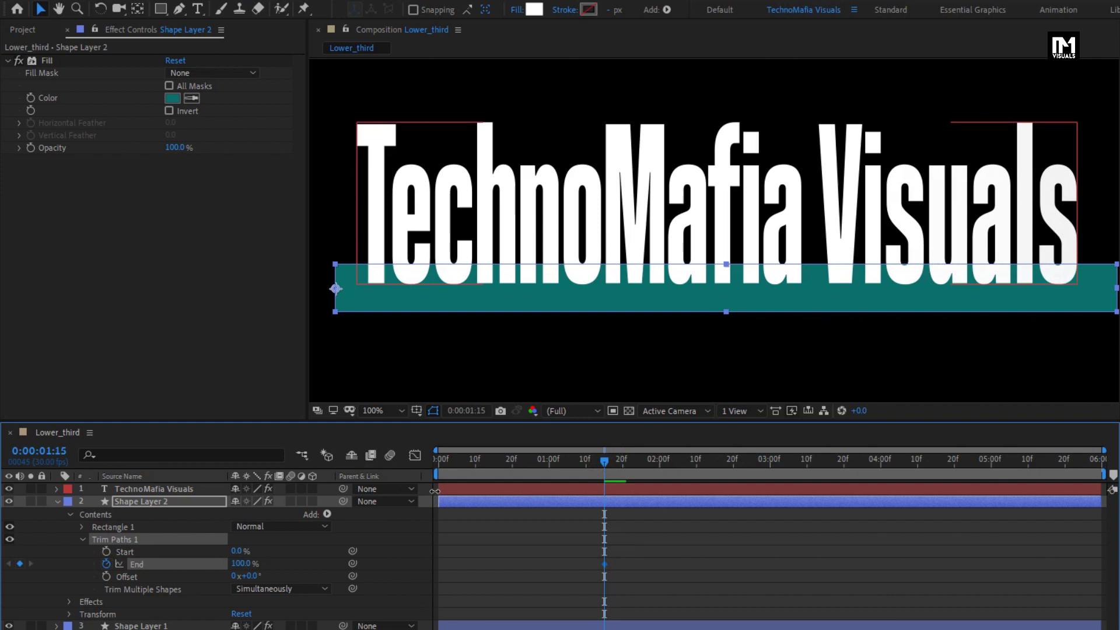
pyautogui.click(444, 467)
pyautogui.moveTo(444, 467); pyautogui.dragTo(439, 467)
pyautogui.moveTo(240, 563); pyautogui.dragTo(156, 567)
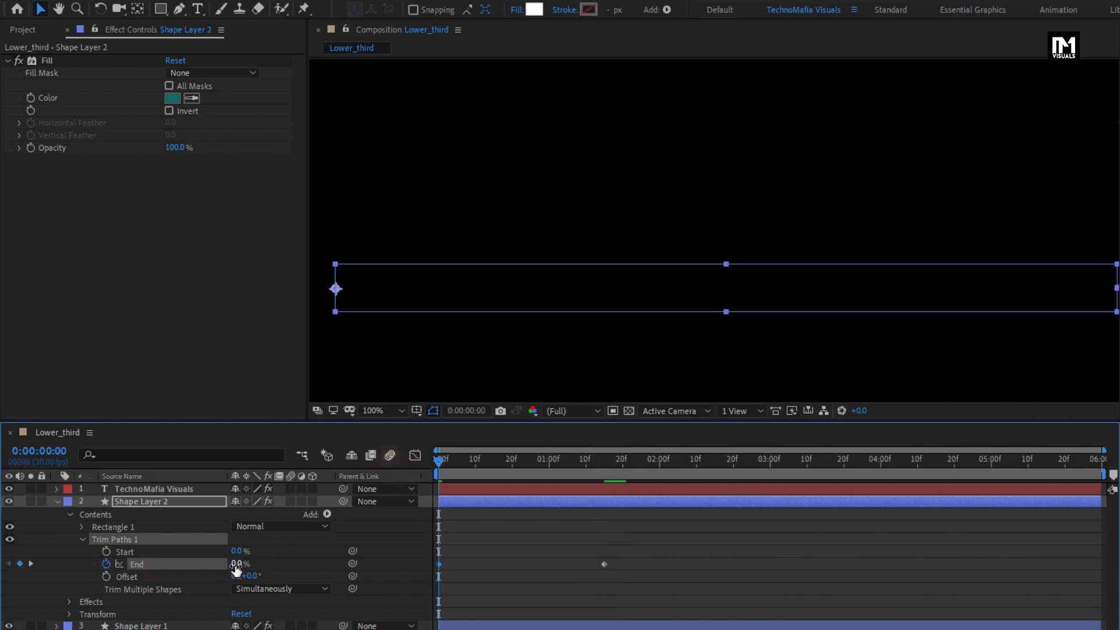
pyautogui.moveTo(439, 460); pyautogui.dragTo(506, 461)
# Step: Set Shape Layer 2's fill to None and its stroke to a solid colour
pyautogui.click(172, 502)
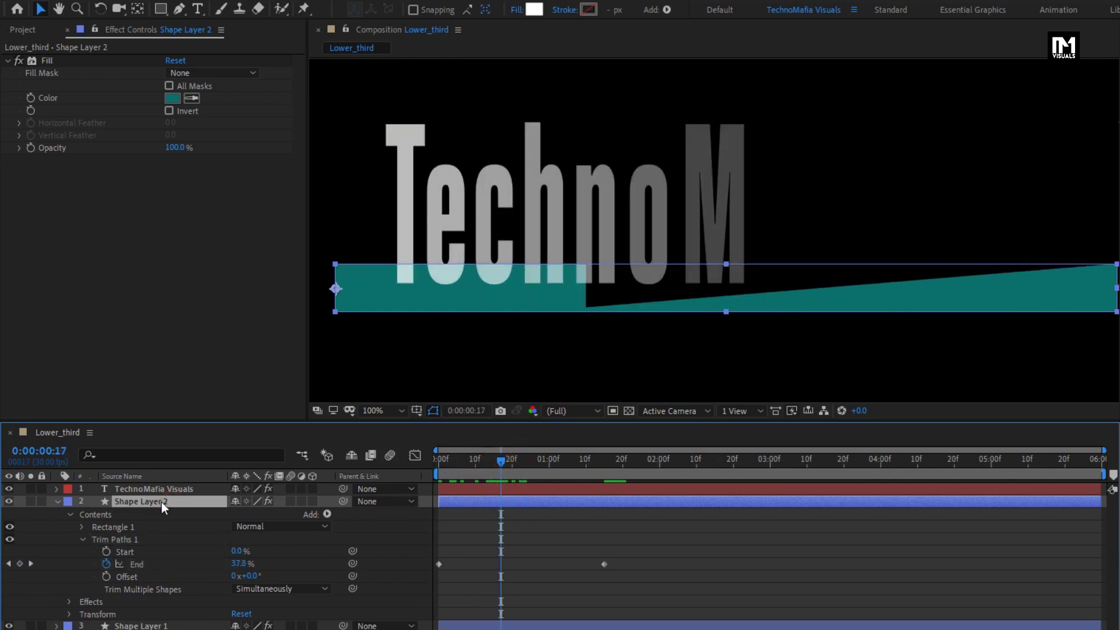
pyautogui.click(514, 13)
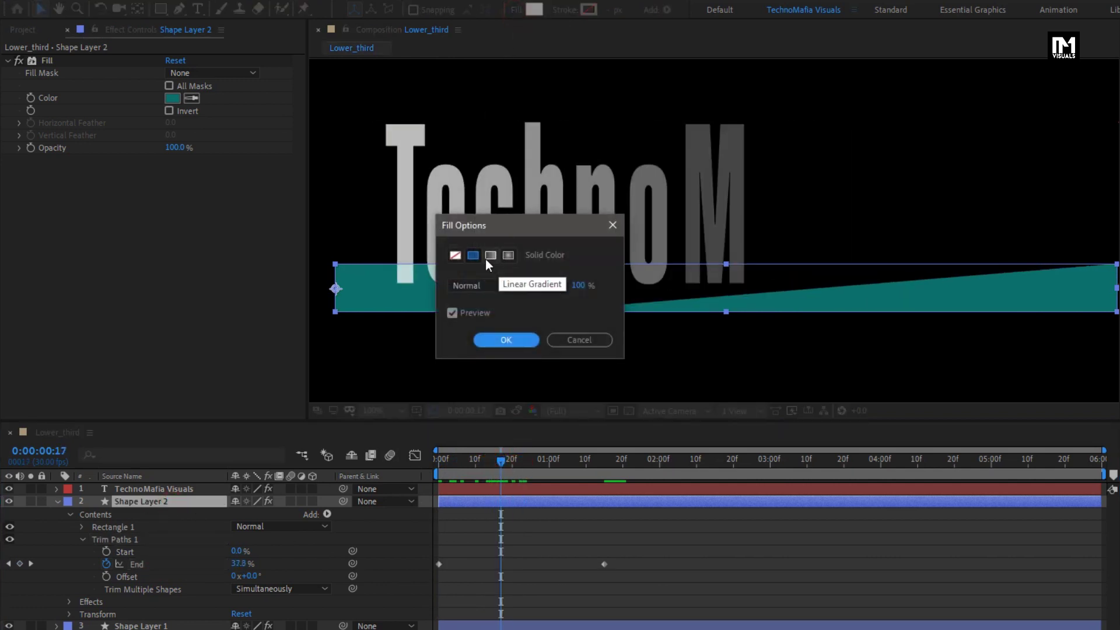
pyautogui.click(457, 255)
pyautogui.click(494, 341)
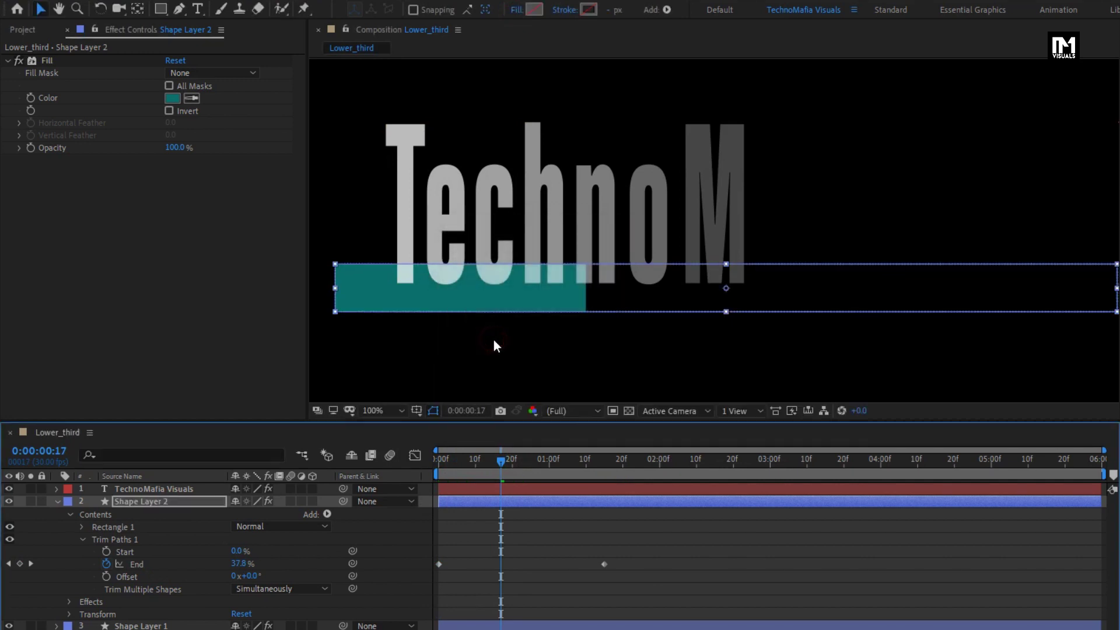
pyautogui.click(565, 10)
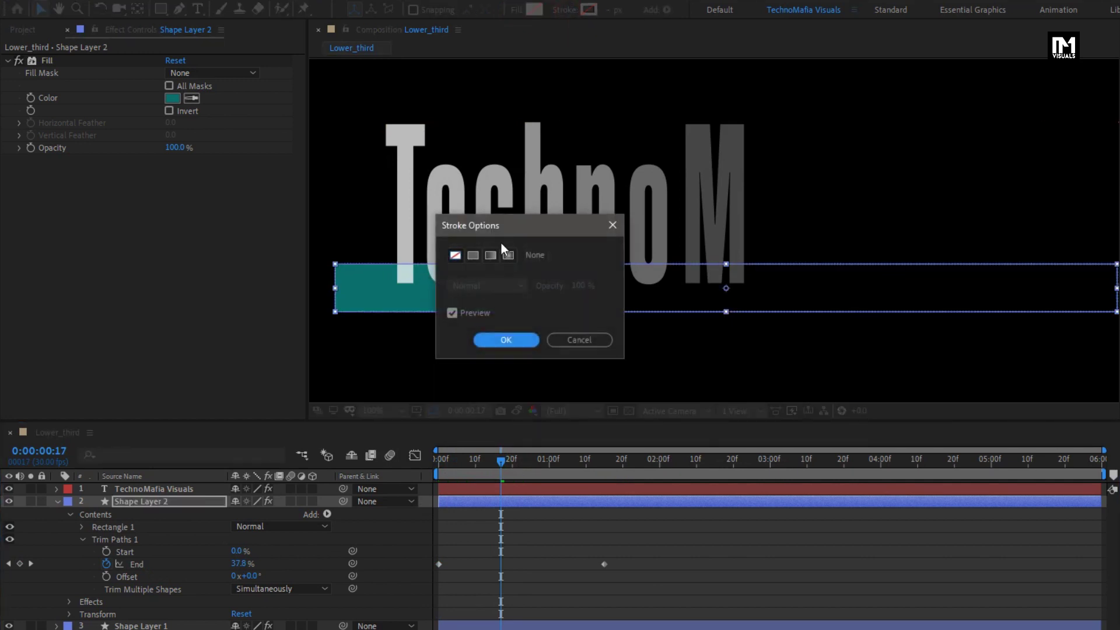
pyautogui.click(473, 255)
pyautogui.click(490, 340)
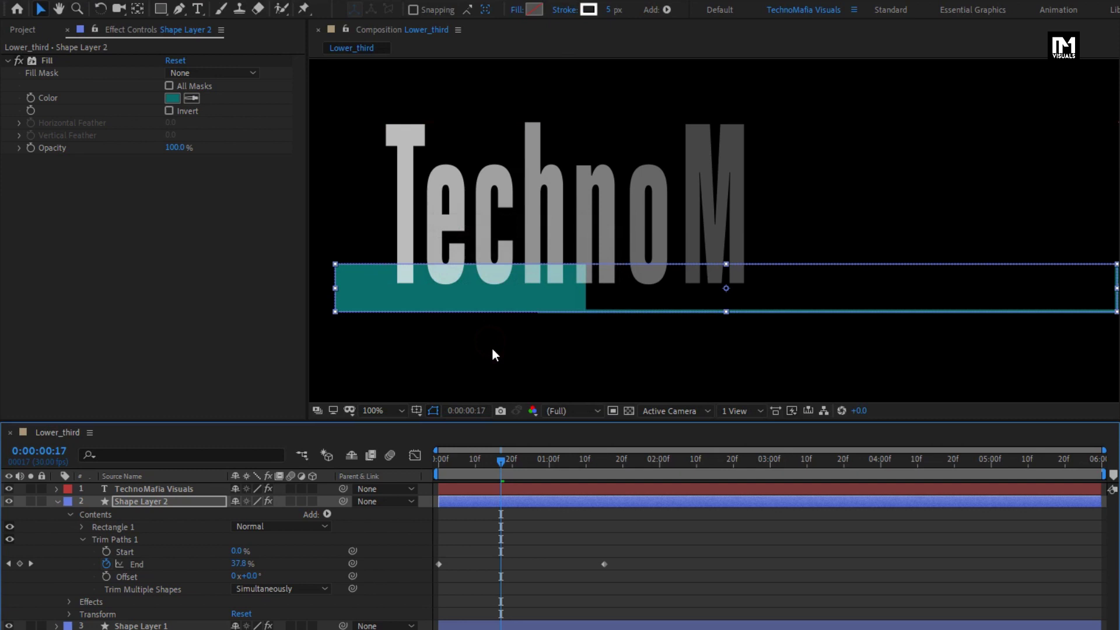
# Step: Set the outline's stroke width to 3 px and solo Shape Layer 2
pyautogui.moveTo(504, 474); pyautogui.dragTo(531, 463)
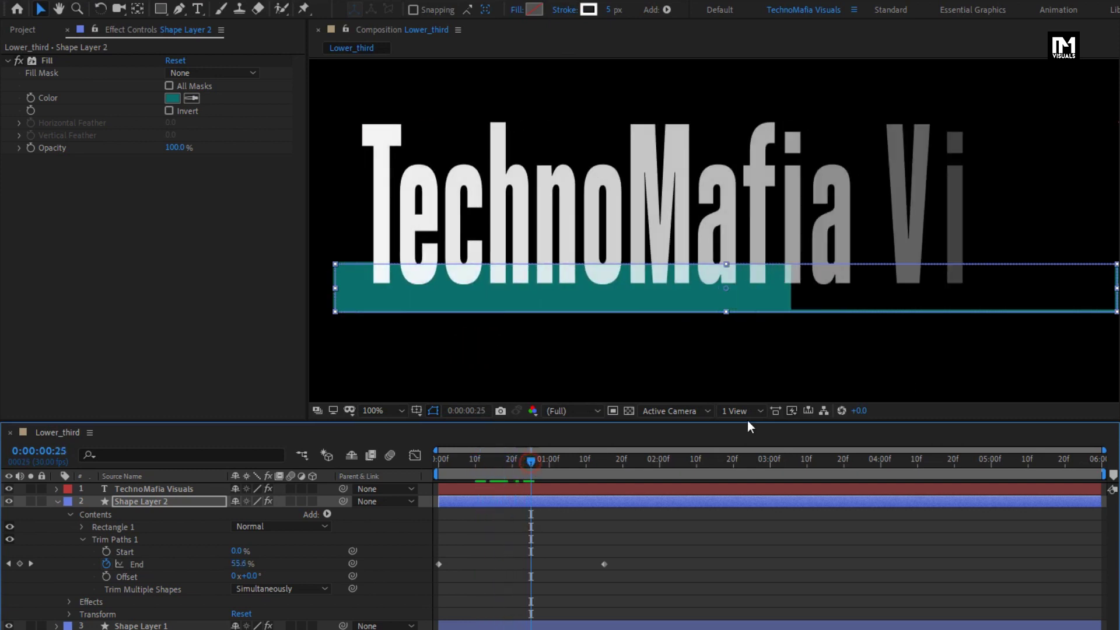
pyautogui.click(609, 9)
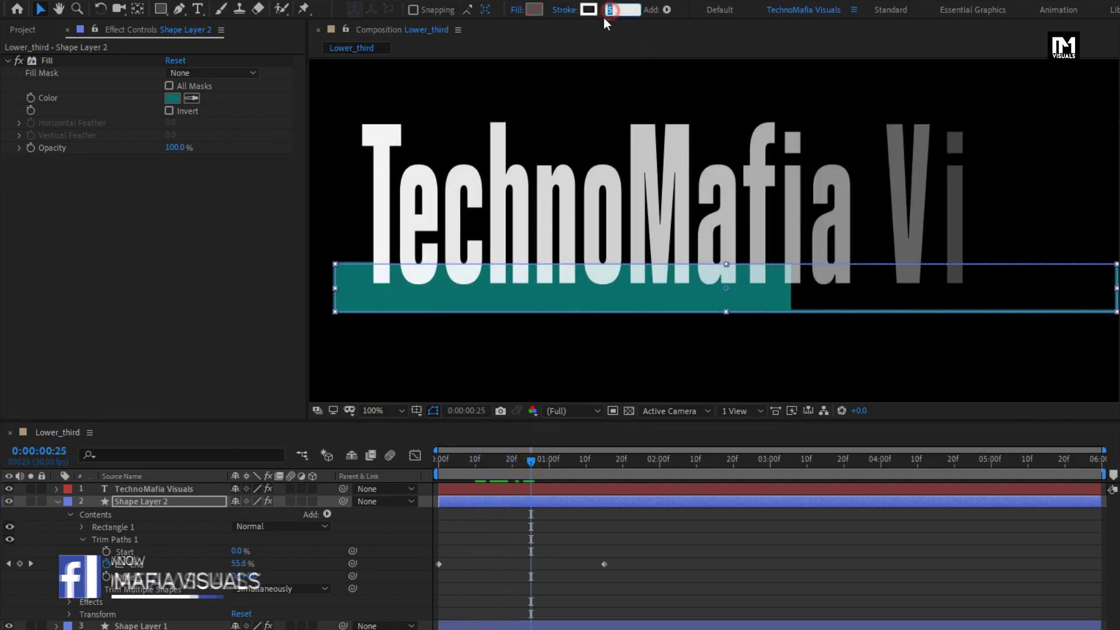
pyautogui.write('3')
pyautogui.press('Return')
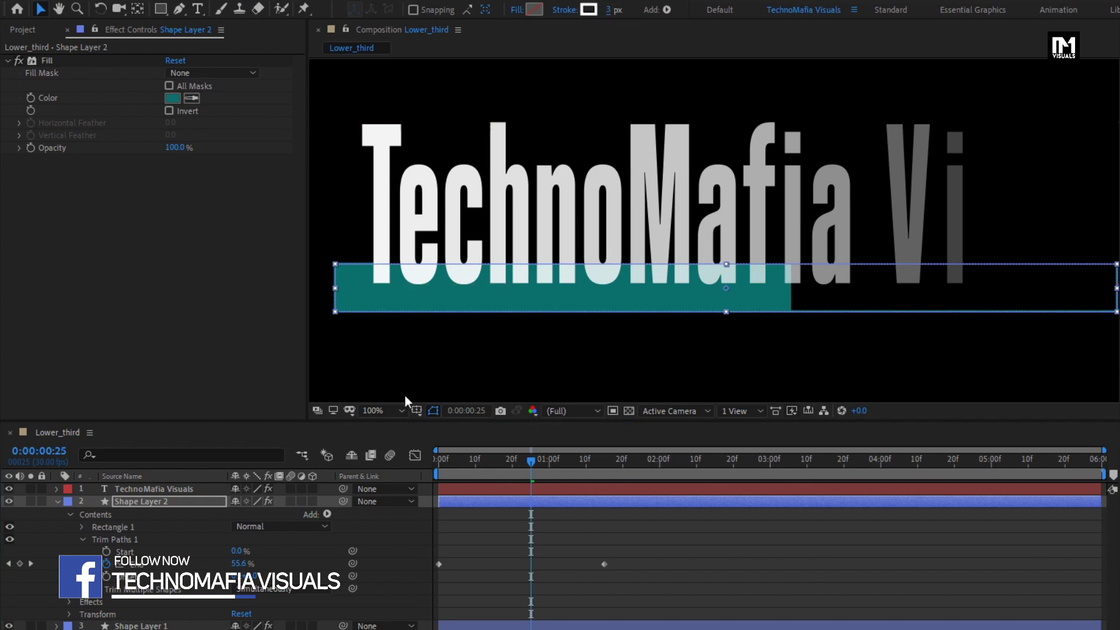
pyautogui.click(176, 505)
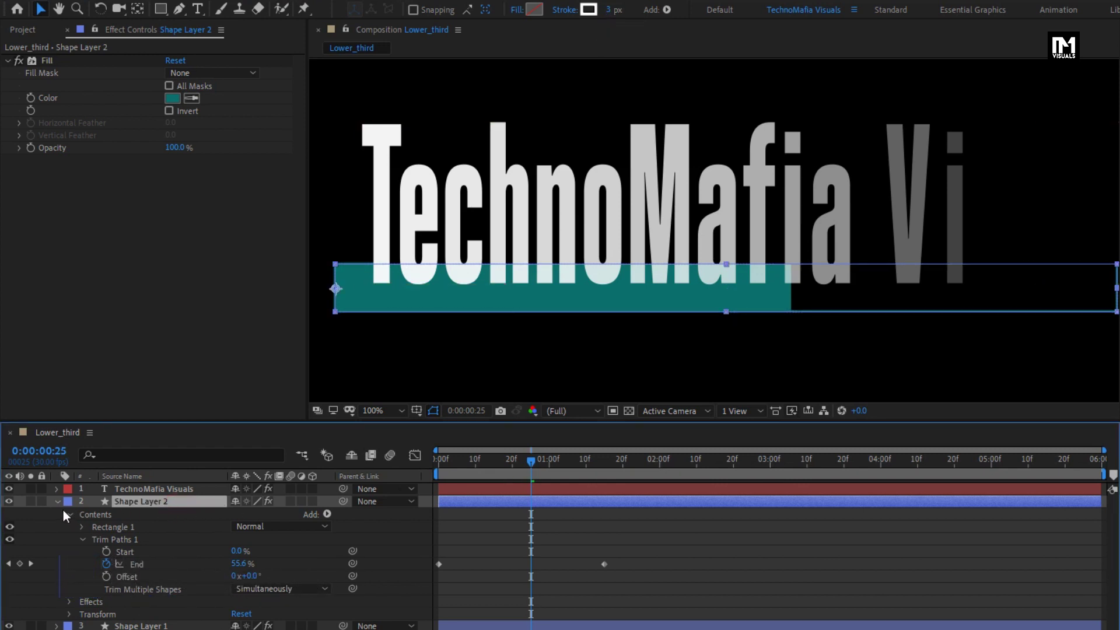
pyautogui.click(31, 500)
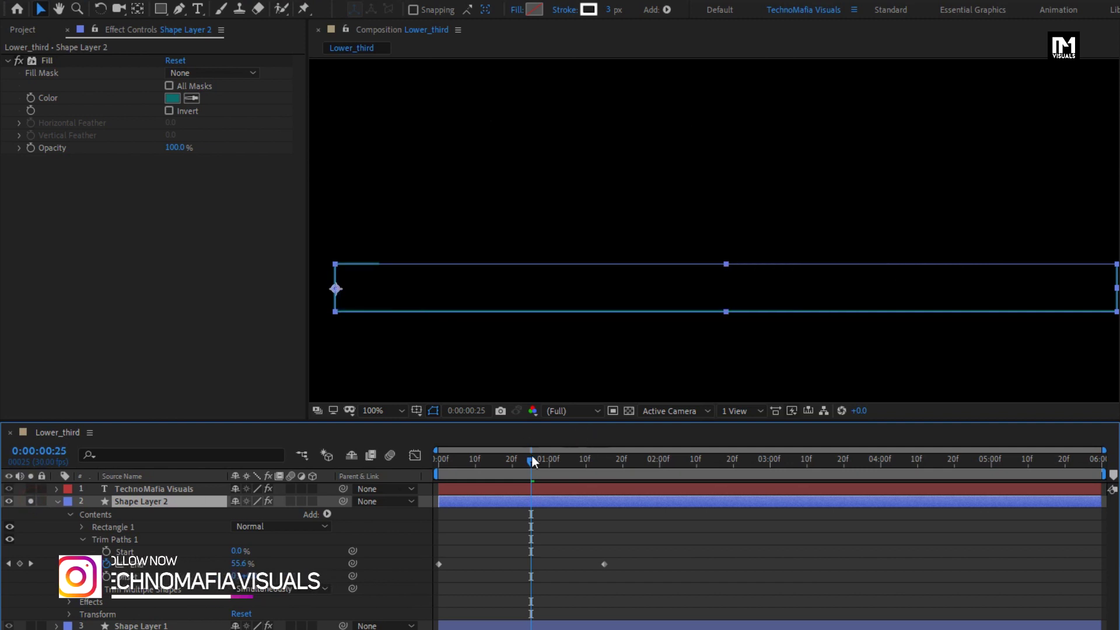
pyautogui.moveTo(531, 458); pyautogui.dragTo(471, 476)
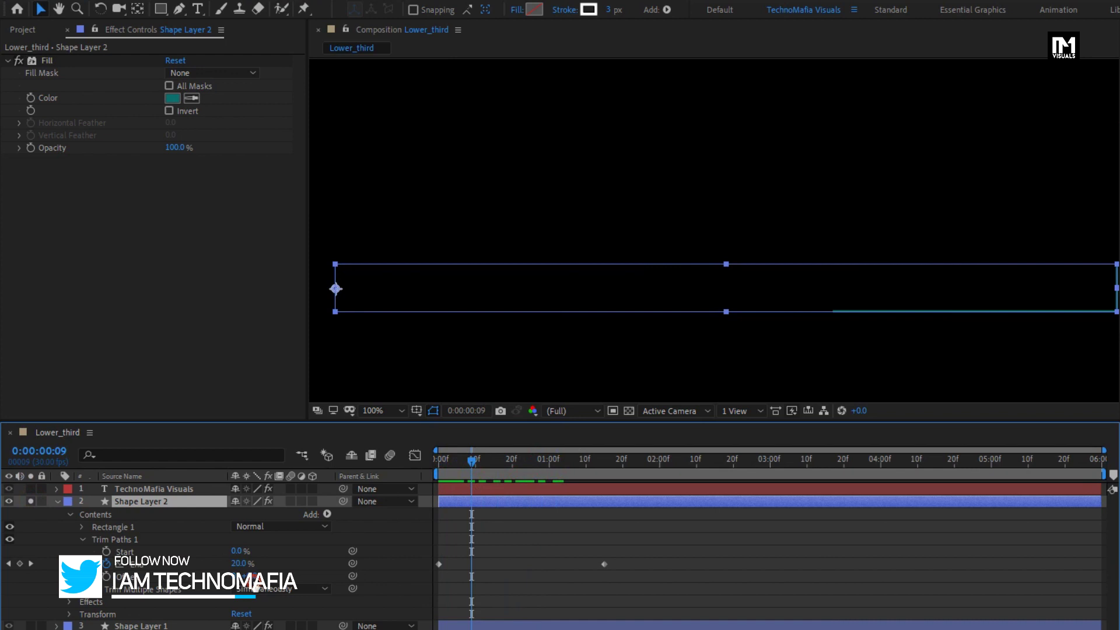
# Step: Set Shape Layer 2's Trim Paths Offset to 150°, then about 189°, and hide path outlines
pyautogui.press('Return')
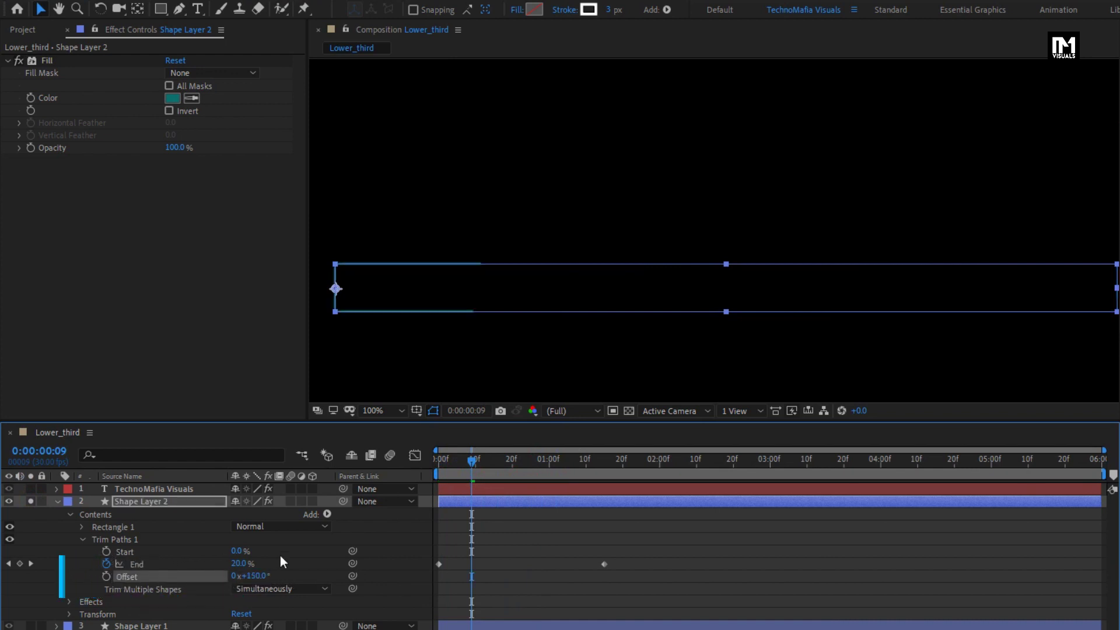
pyautogui.moveTo(472, 462)
pyautogui.mouseDown()
pyautogui.moveTo(542, 462)
pyautogui.moveTo(482, 467)
pyautogui.mouseUp()
pyautogui.moveTo(256, 576); pyautogui.dragTo(275, 575)
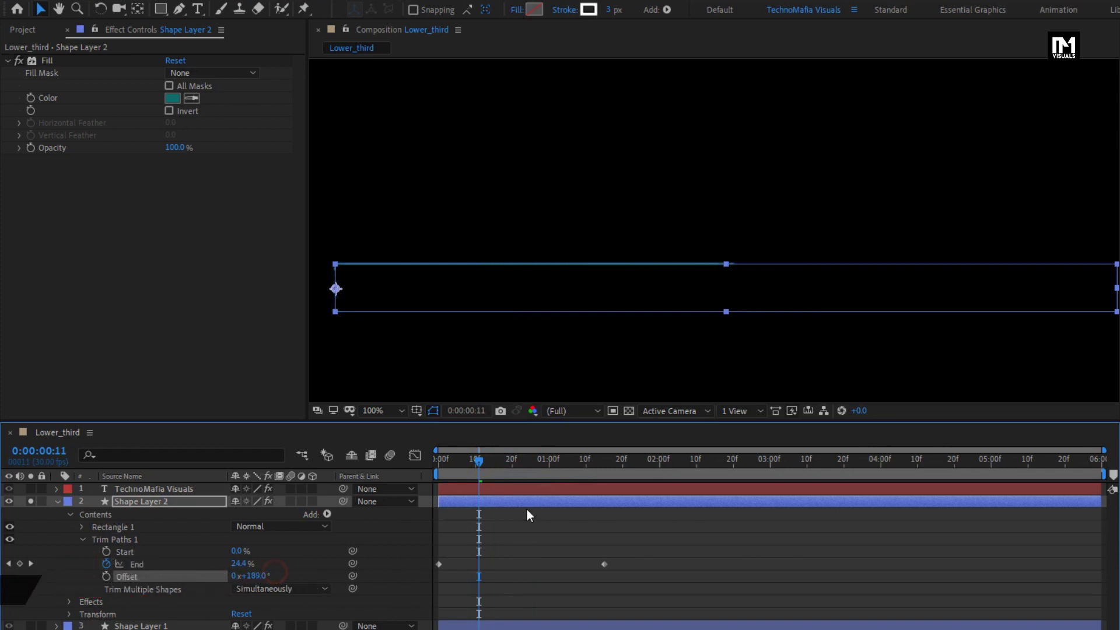
pyautogui.moveTo(491, 464); pyautogui.dragTo(597, 463)
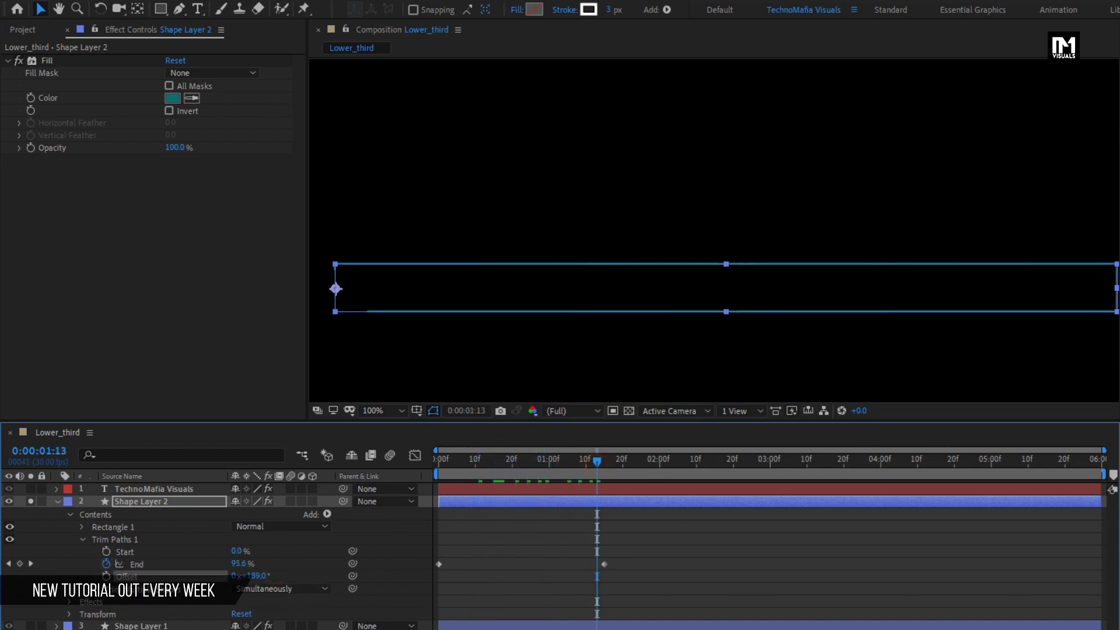
pyautogui.click(433, 411)
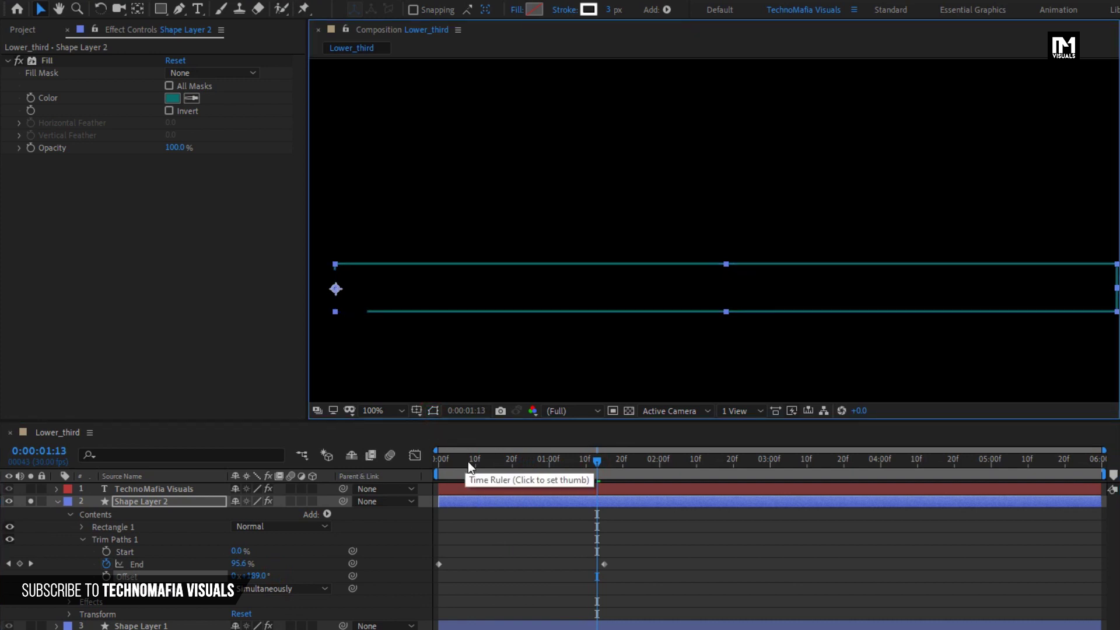
pyautogui.moveTo(468, 461)
pyautogui.mouseDown()
pyautogui.moveTo(433, 467)
pyautogui.moveTo(620, 451)
pyautogui.moveTo(454, 450)
pyautogui.moveTo(531, 451)
pyautogui.mouseUp()
# Step: Unsolo Shape Layer 2 and move its Position to 444, 635, just below the teal bar
pyautogui.click(57, 501)
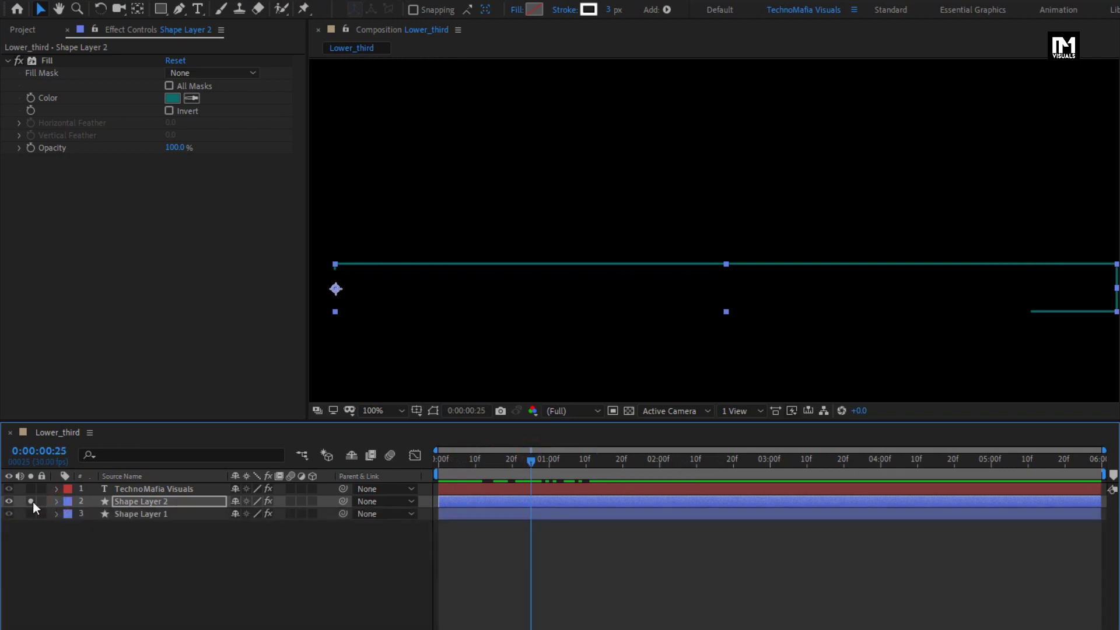
pyautogui.click(31, 502)
pyautogui.moveTo(558, 462); pyautogui.dragTo(562, 462)
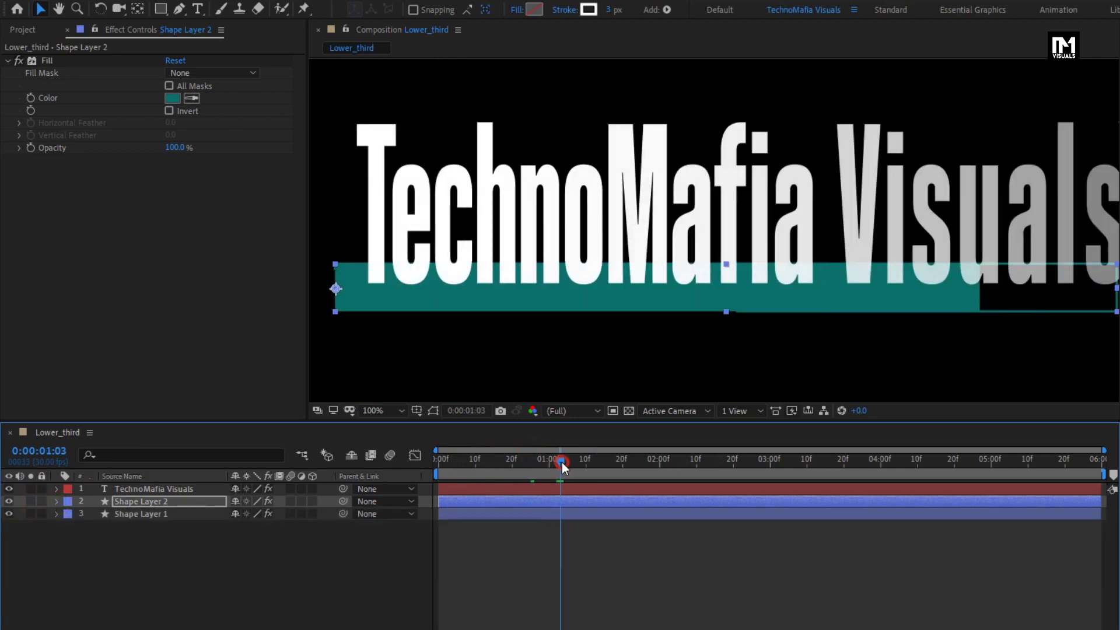
pyautogui.click(137, 503)
pyautogui.press('p')
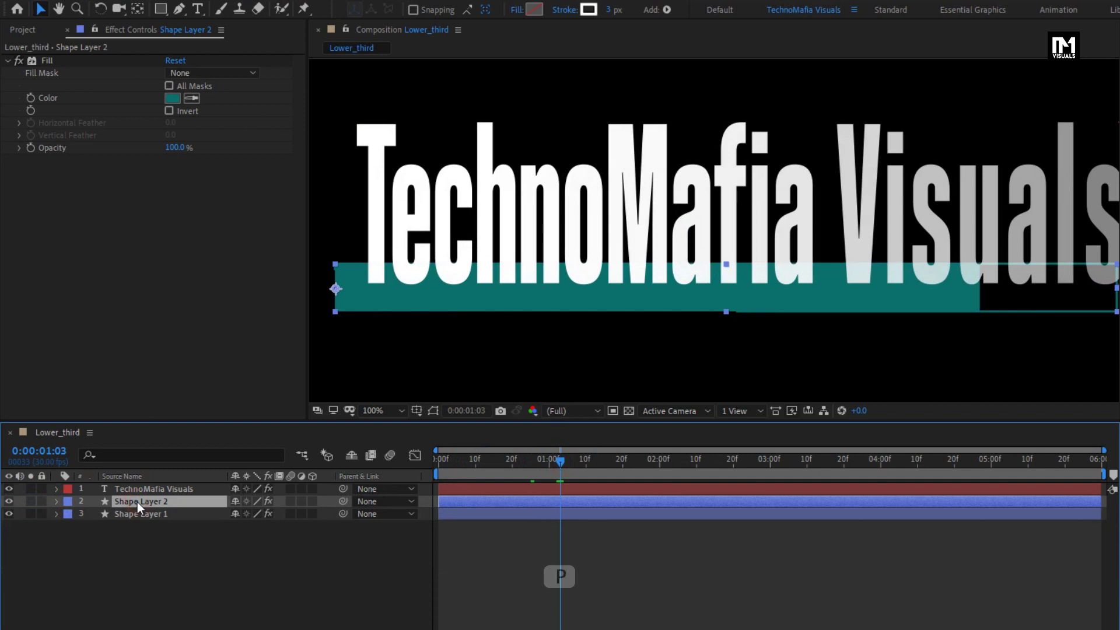
pyautogui.moveTo(259, 515); pyautogui.dragTo(273, 516)
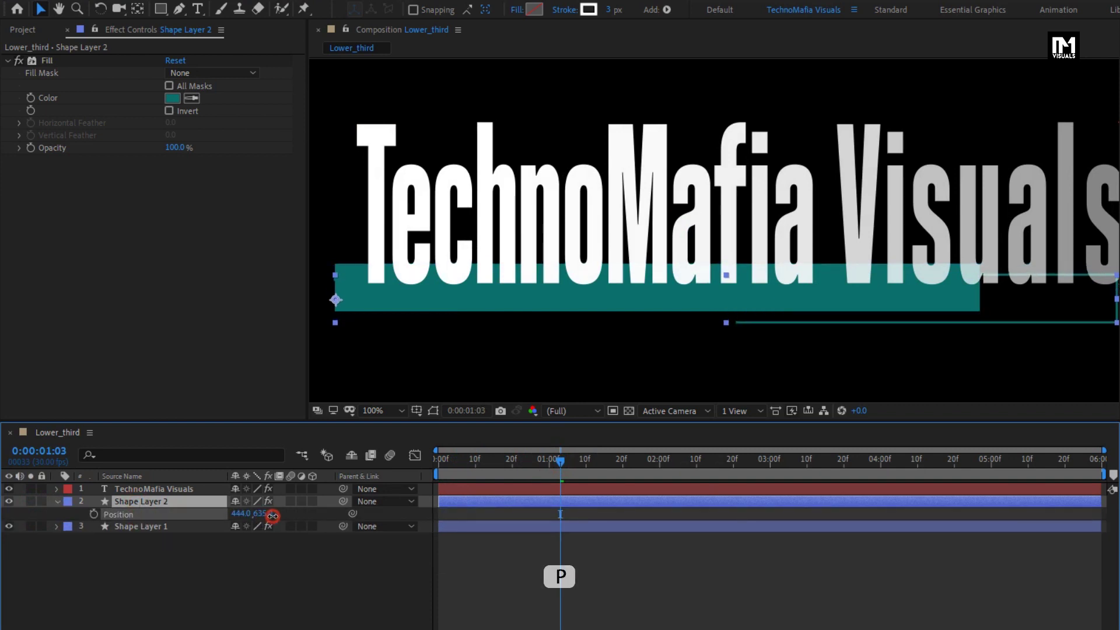
pyautogui.click(271, 600)
pyautogui.press(',')
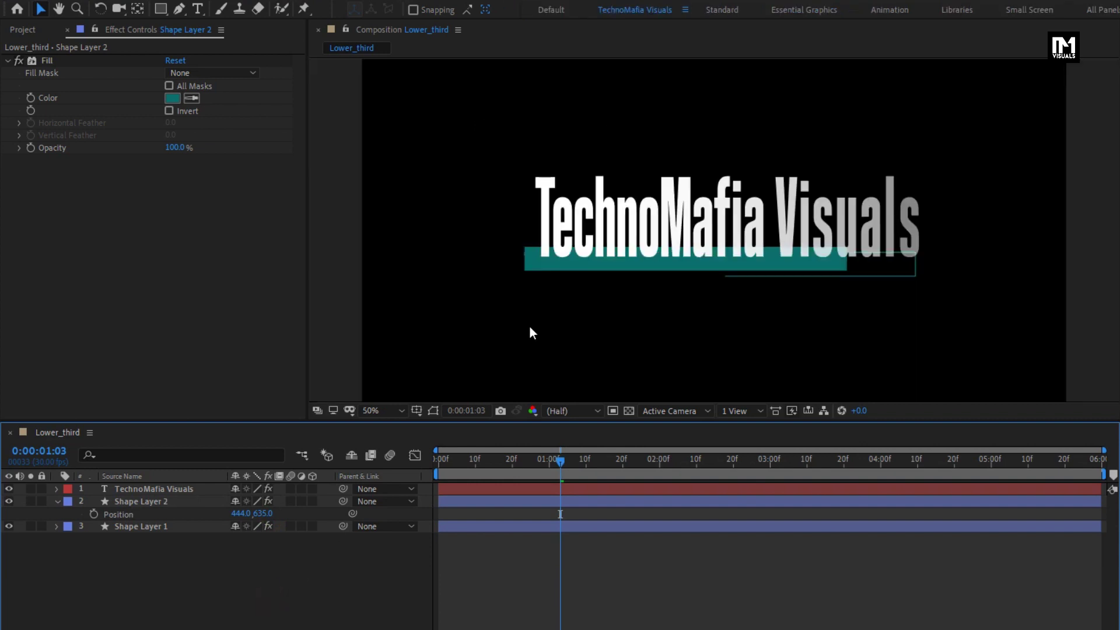
pyautogui.moveTo(559, 460); pyautogui.dragTo(690, 464)
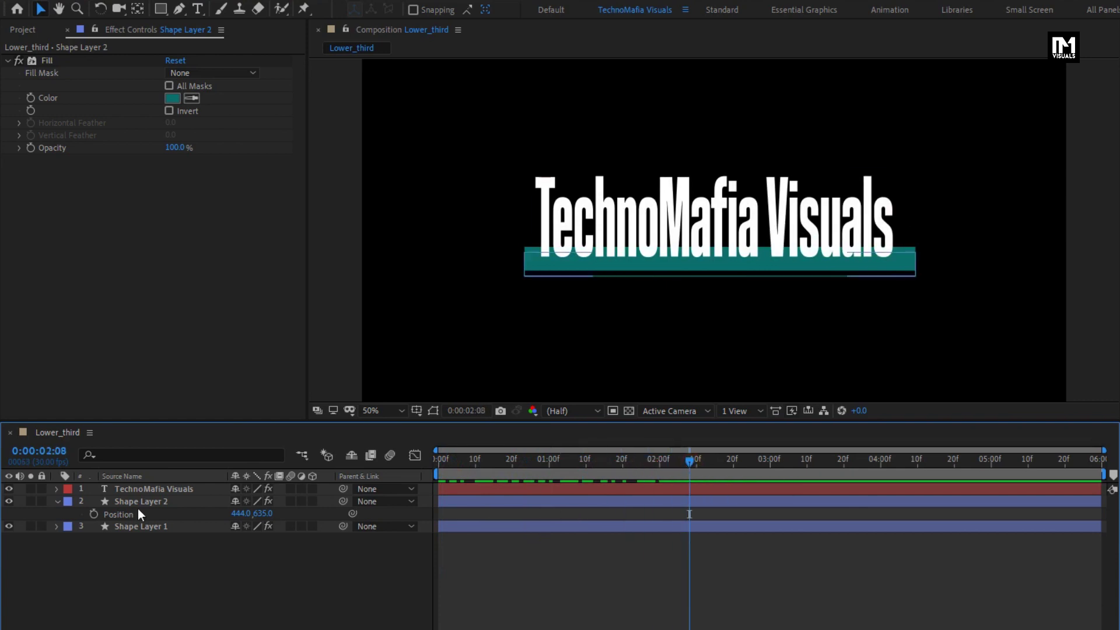
pyautogui.click(61, 504)
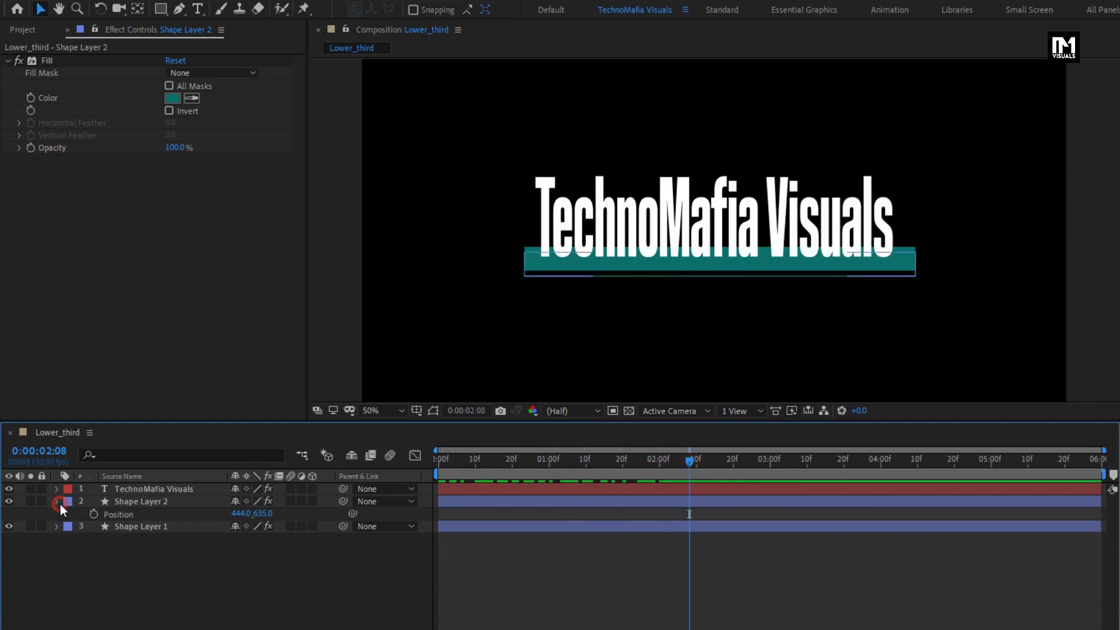
# Step: Create a new full-frame solid named Layer_1 in the timeline
pyautogui.rightClick(124, 540)
pyautogui.moveTo(175, 549)
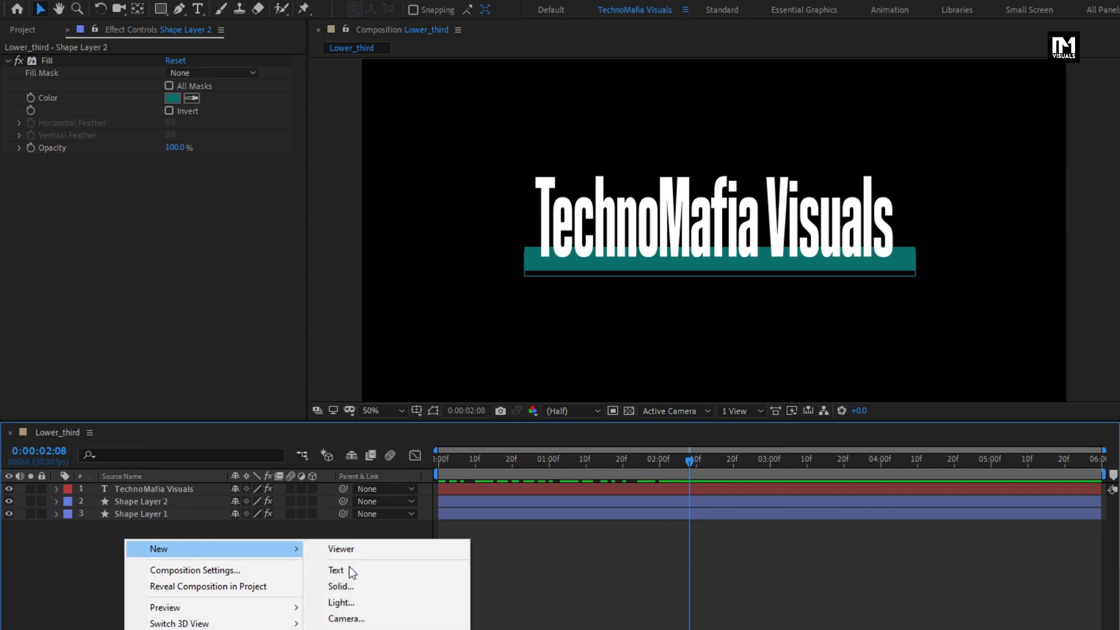
pyautogui.click(349, 585)
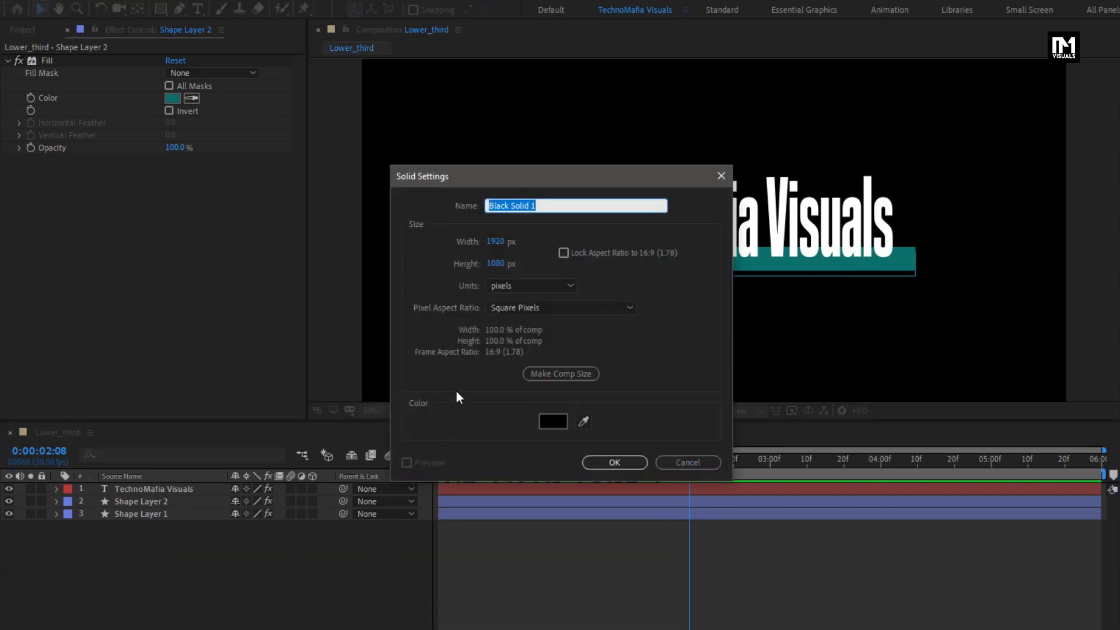
pyautogui.write('Layer_1')
pyautogui.click(622, 464)
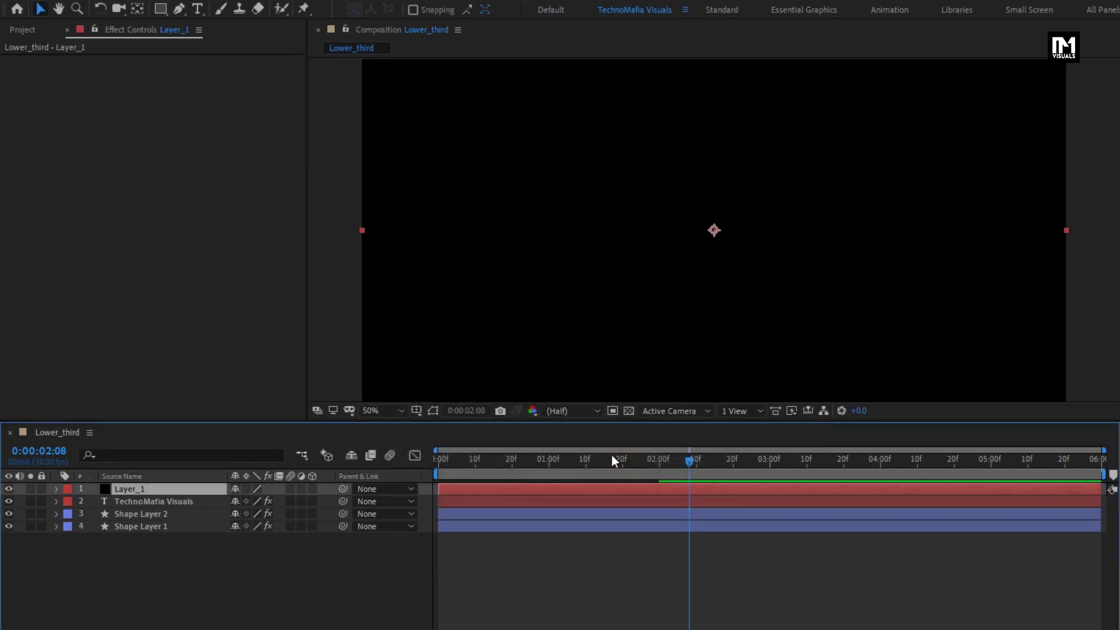
# Step: Apply a Fill effect to Layer_1 with colour FFFFFF and fit the viewer
pyautogui.doubleClick(979, 139)
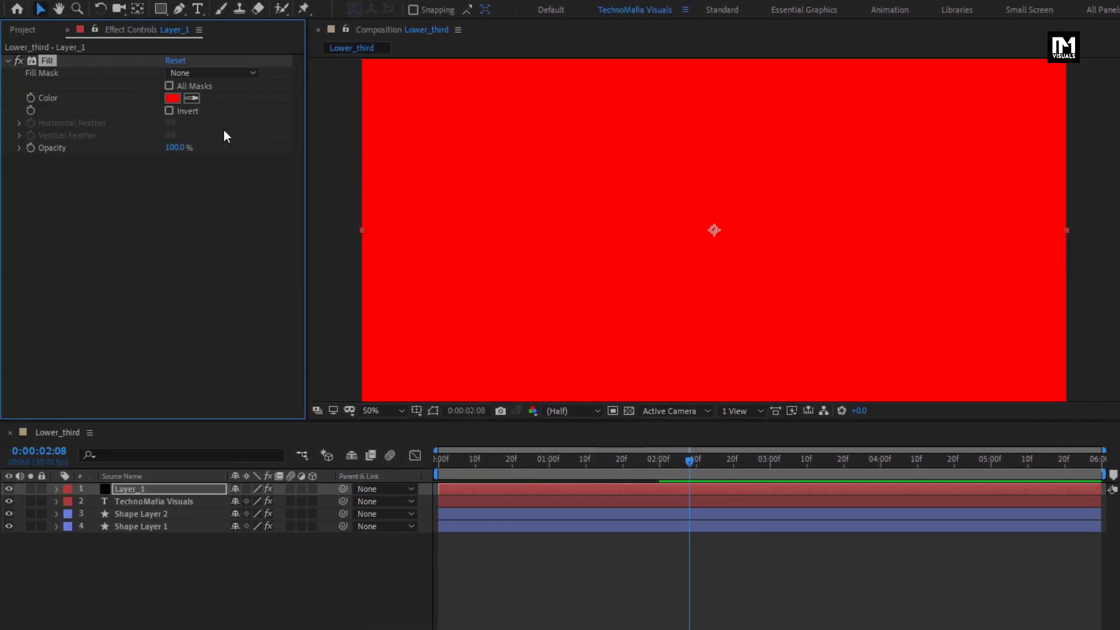
pyautogui.click(172, 97)
pyautogui.write('FFFFFF')
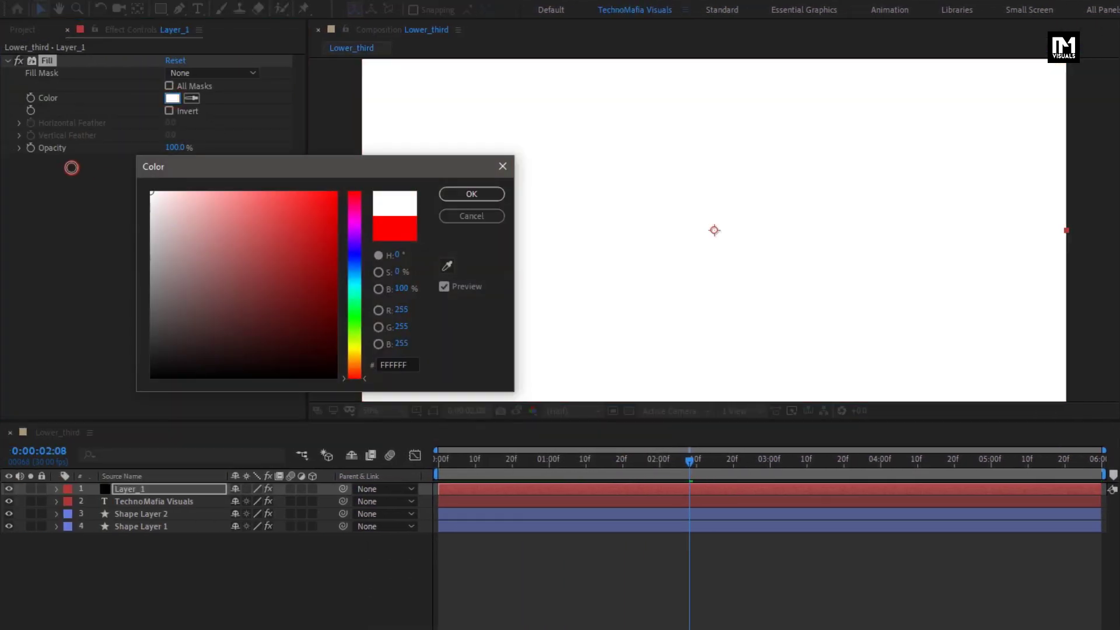
pyautogui.click(461, 193)
pyautogui.click(380, 410)
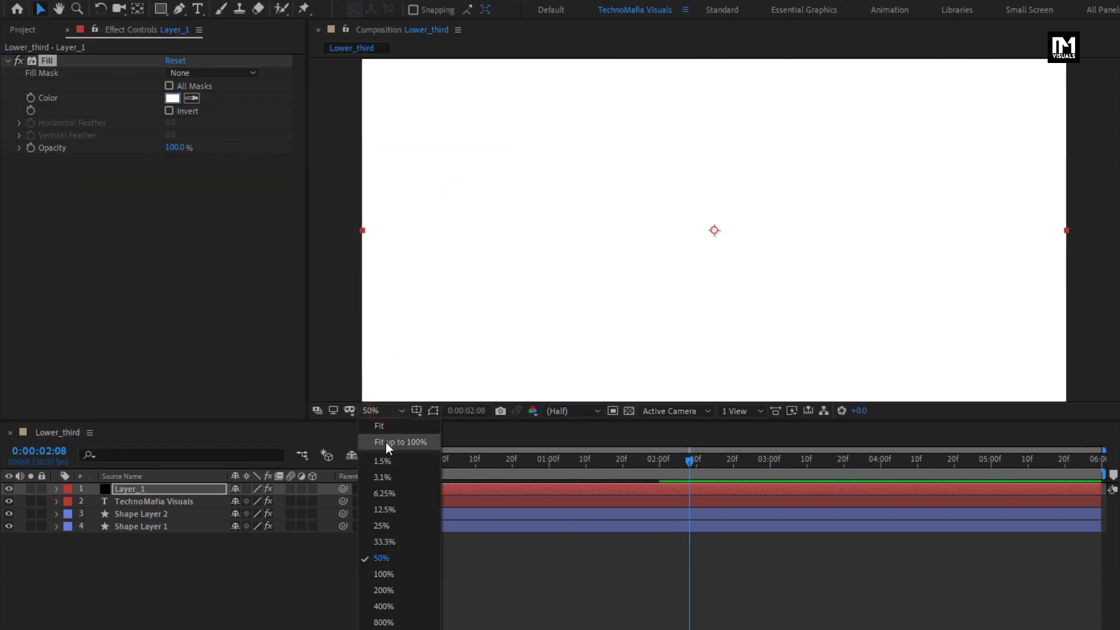
pyautogui.click(386, 443)
pyautogui.click(132, 490)
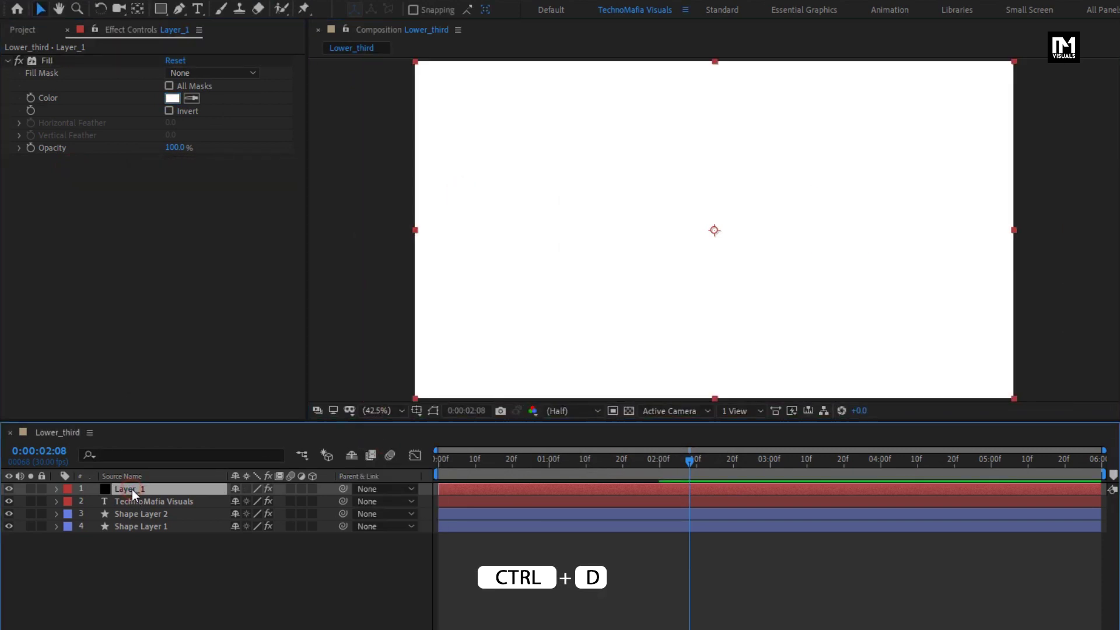
# Step: Duplicate Layer_1, apply Drop Shadow to the copy, and move it up to Y 148
pyautogui.hotkey('ctrl', 'd')
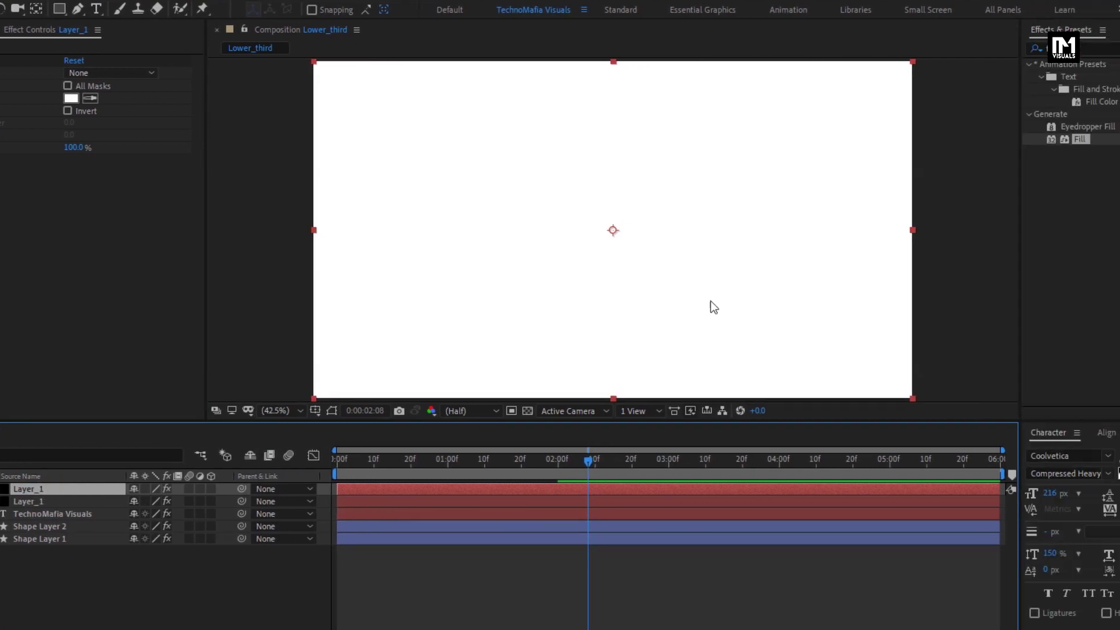
pyautogui.doubleClick(964, 49)
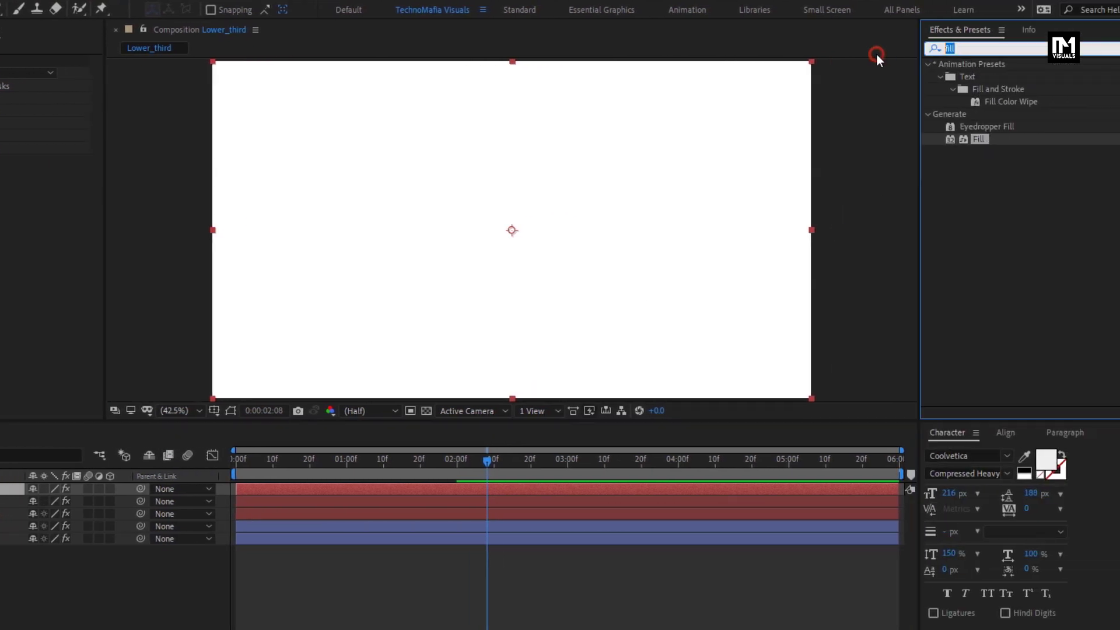
pyautogui.write('drop')
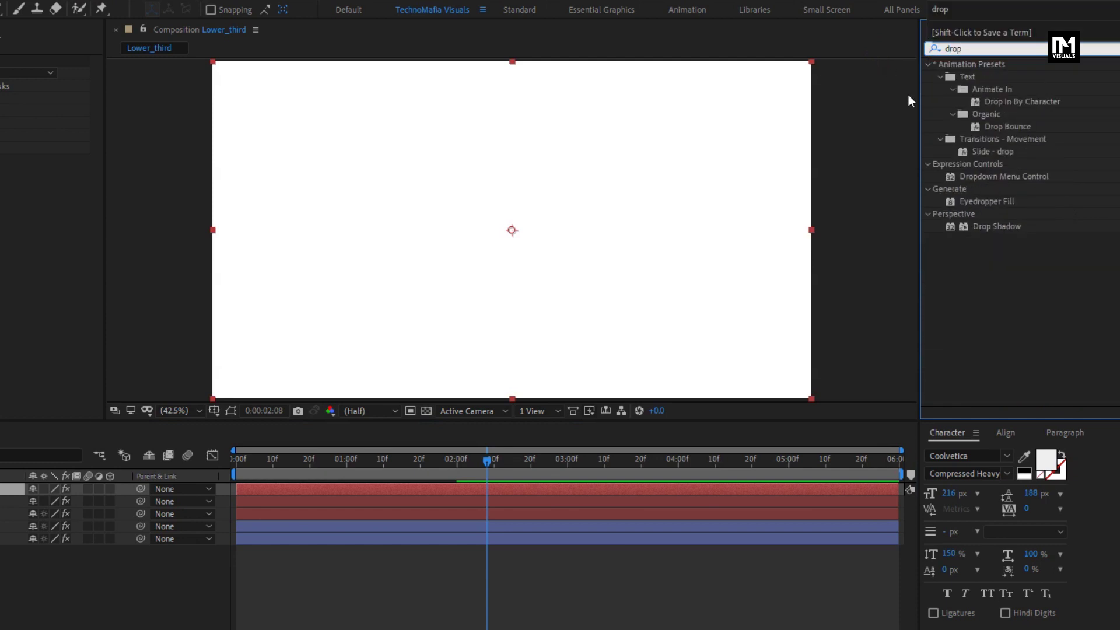
pyautogui.moveTo(997, 226); pyautogui.dragTo(474, 287)
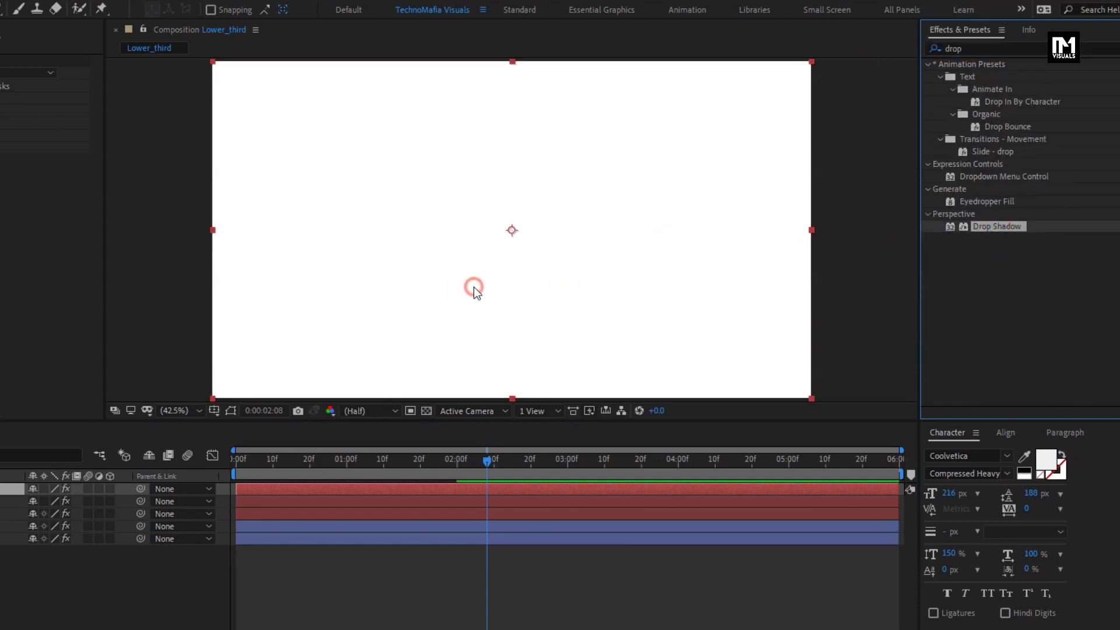
pyautogui.click(84, 490)
pyautogui.press('p')
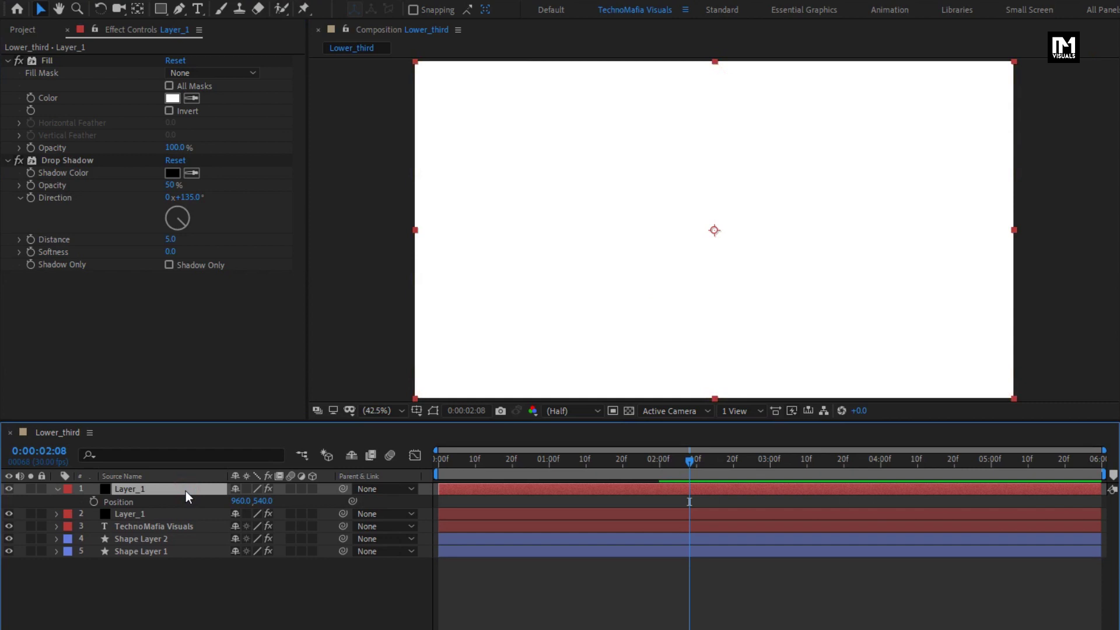
pyautogui.moveTo(261, 502); pyautogui.dragTo(79, 397)
# Step: Set the Drop Shadow direction to 180° and softness to 50
pyautogui.scroll(3, 704, 270)
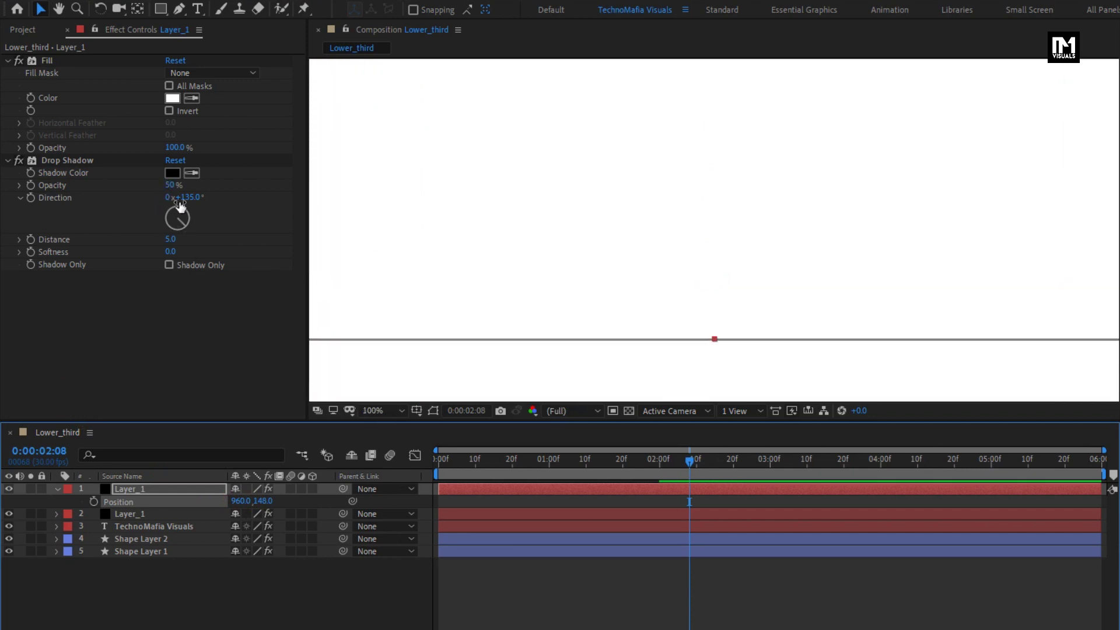
pyautogui.click(182, 199)
pyautogui.write('18')
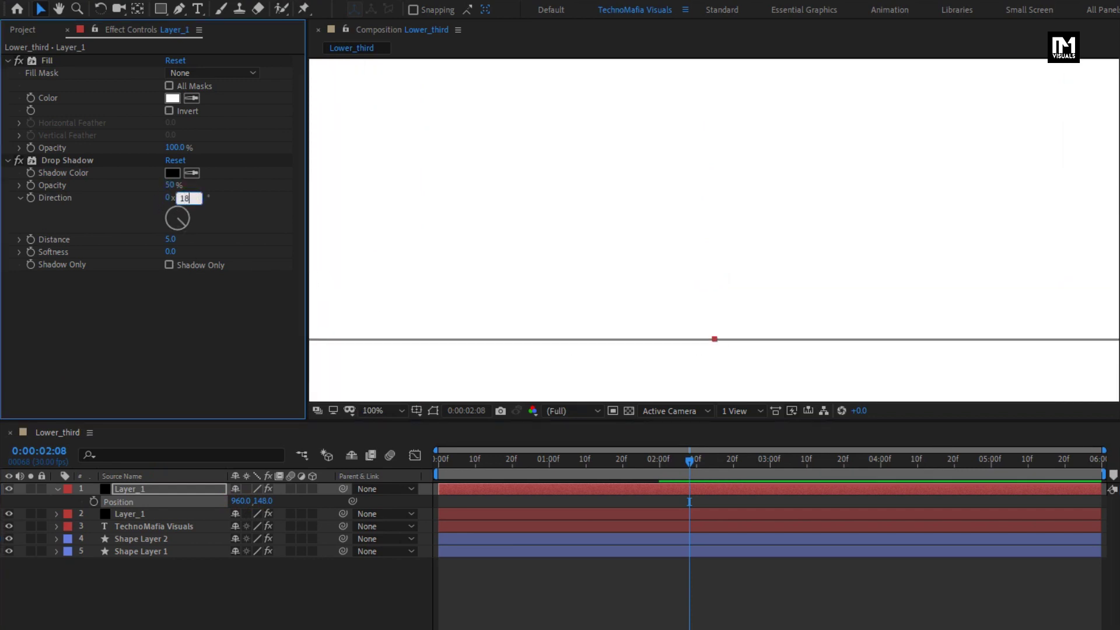
pyautogui.write('0')
pyautogui.press('Return')
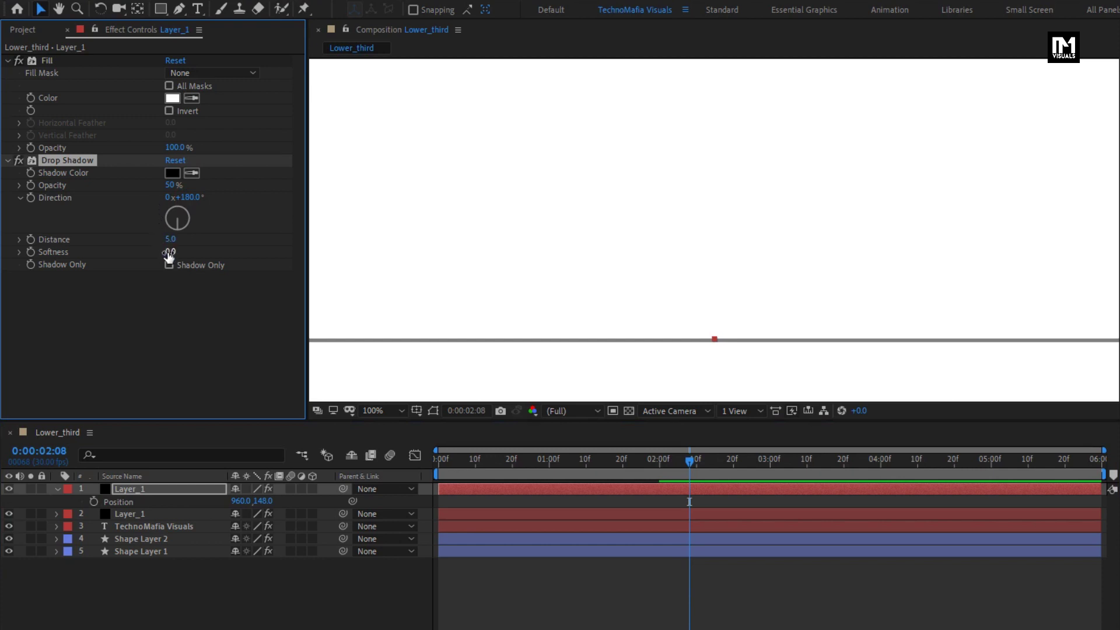
pyautogui.write('50')
pyautogui.press('Return')
pyautogui.press(',')
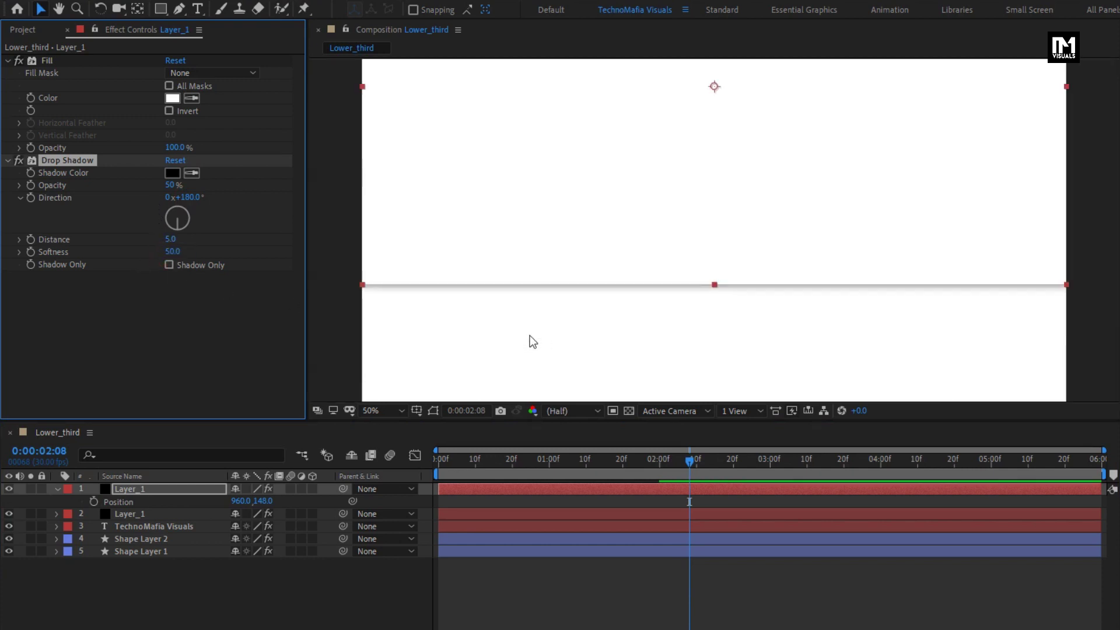
# Step: Select both Layer_1 solids and pre-compose them into a composition named Shape_Layer
pyautogui.click(57, 489)
pyautogui.click(139, 502)
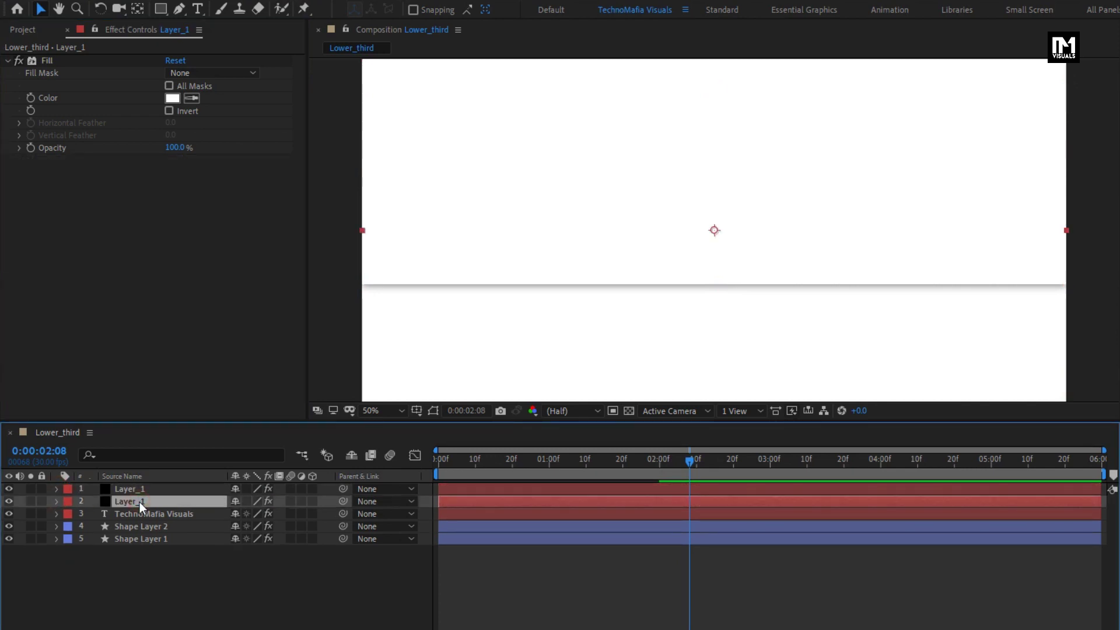
pyautogui.keyDown('shift'); pyautogui.click(137, 489); pyautogui.keyUp('shift')
pyautogui.rightClick(137, 489)
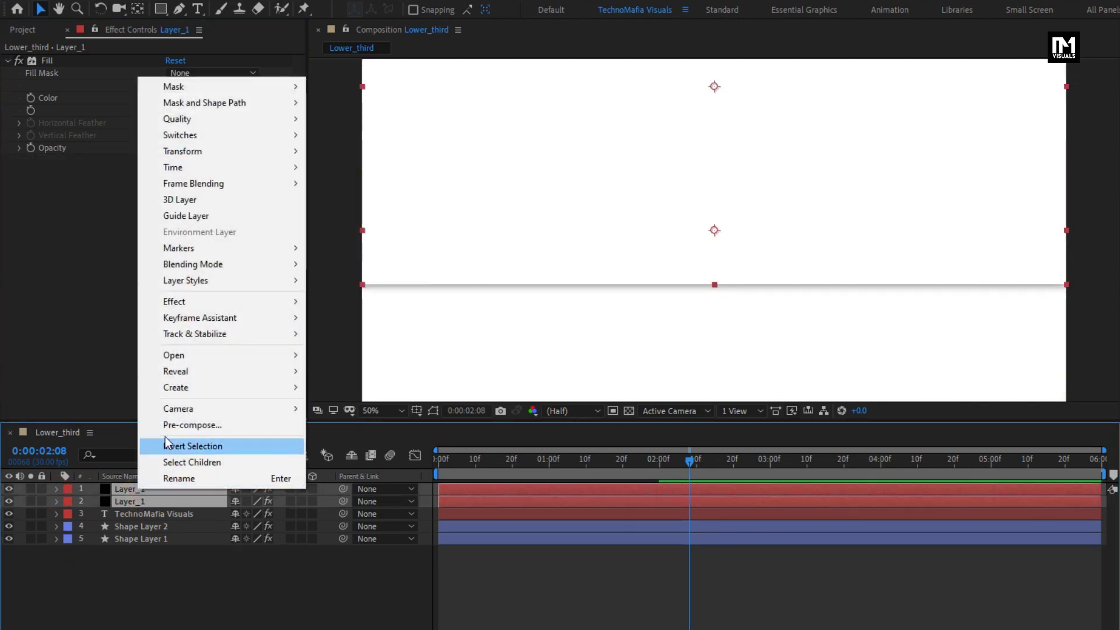
pyautogui.click(169, 428)
pyautogui.write('Shape_Layer')
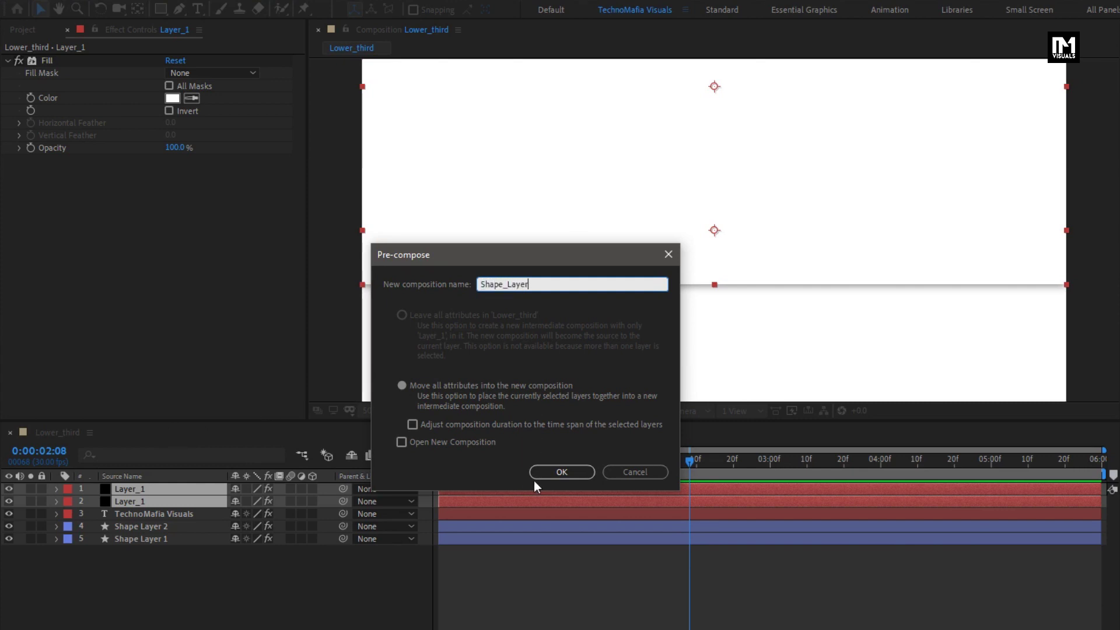
pyautogui.click(555, 473)
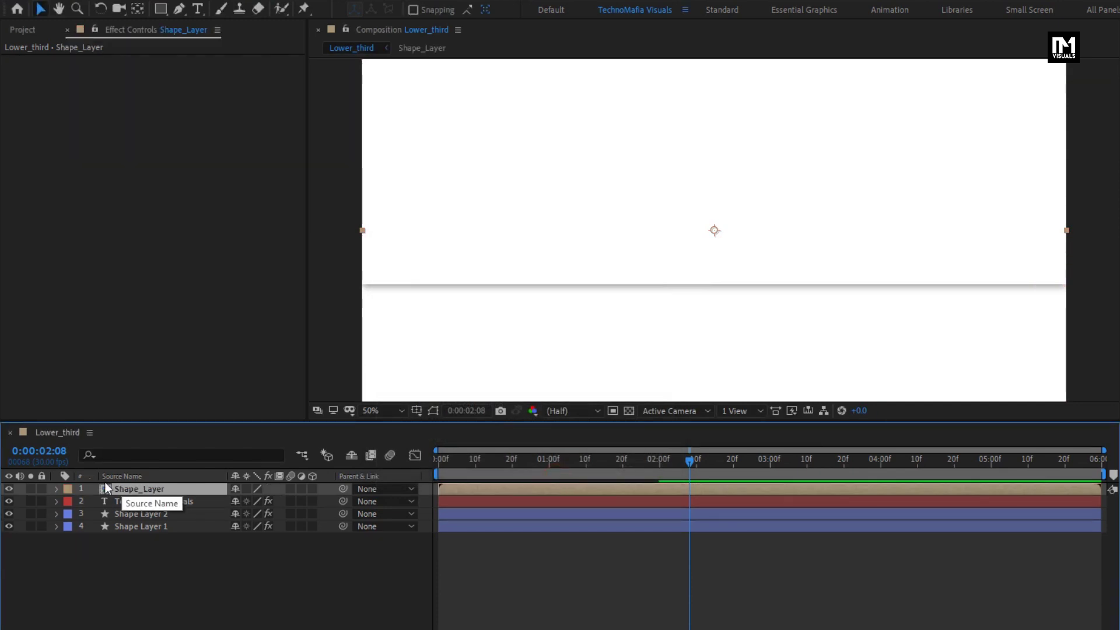
# Step: Duplicate the TechnoMafia Visuals title above Shape_Layer and open Shape_Layer's track matte options
pyautogui.click(134, 501)
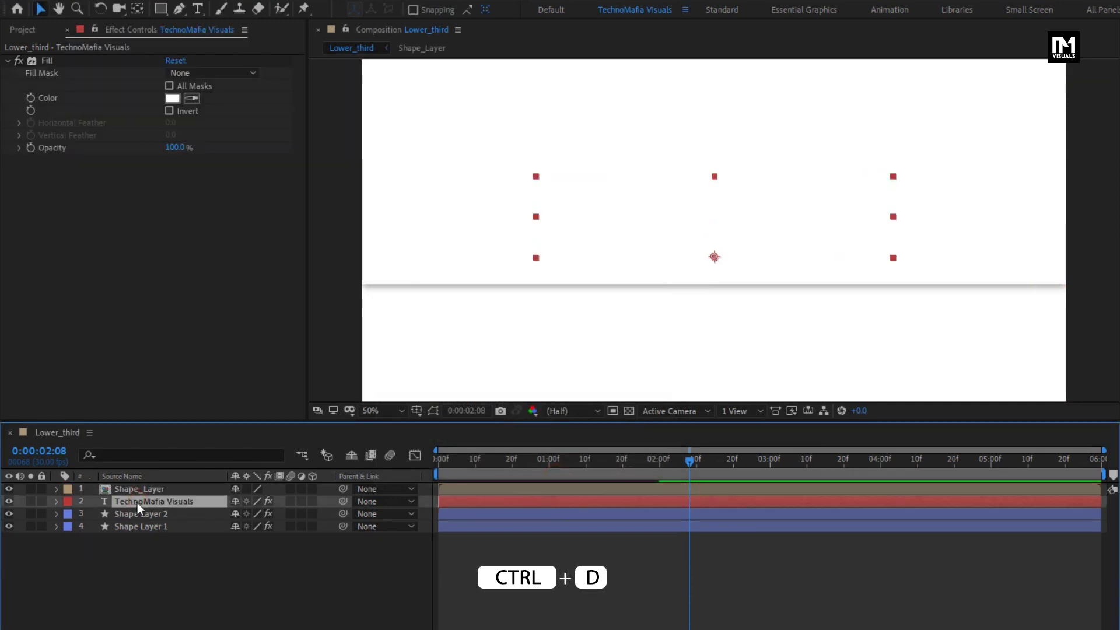
pyautogui.hotkey('ctrl', 'd')
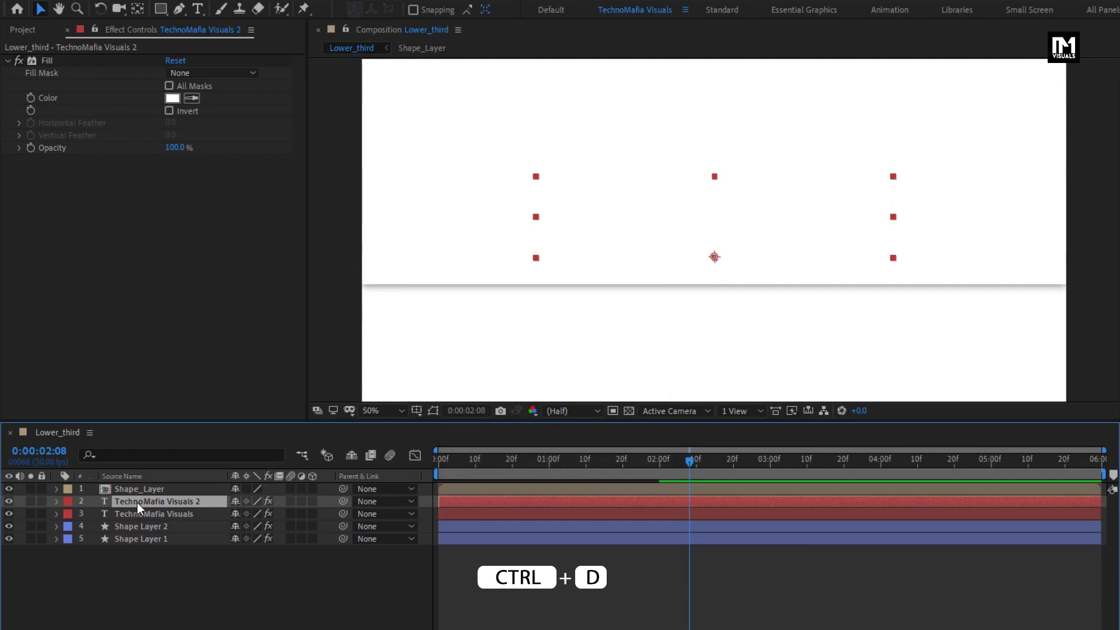
pyautogui.moveTo(137, 503); pyautogui.dragTo(140, 488)
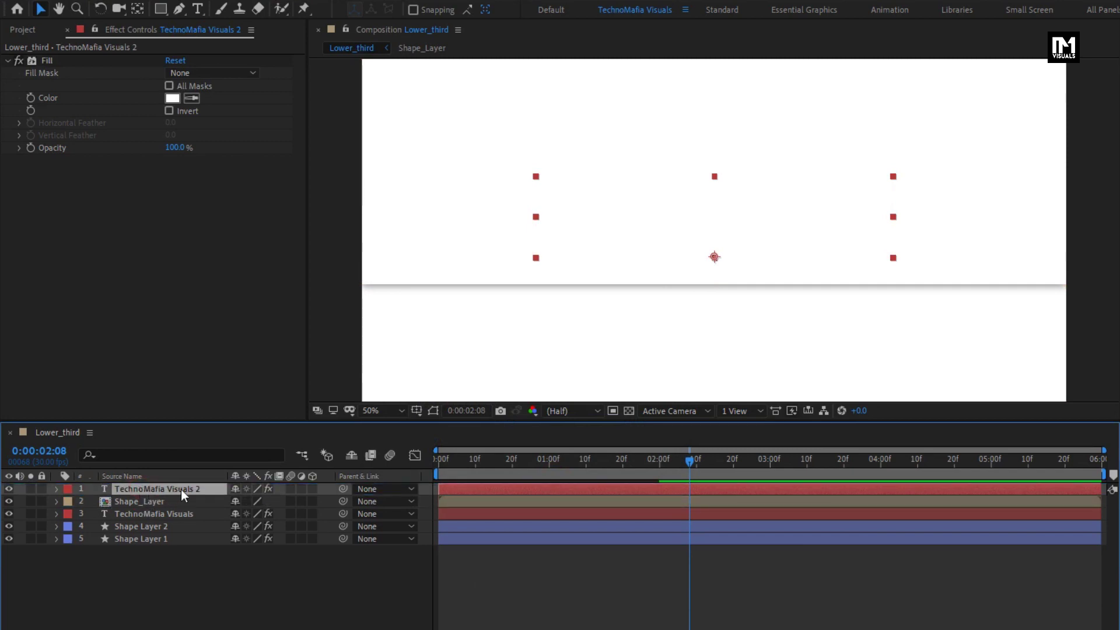
pyautogui.click(148, 501)
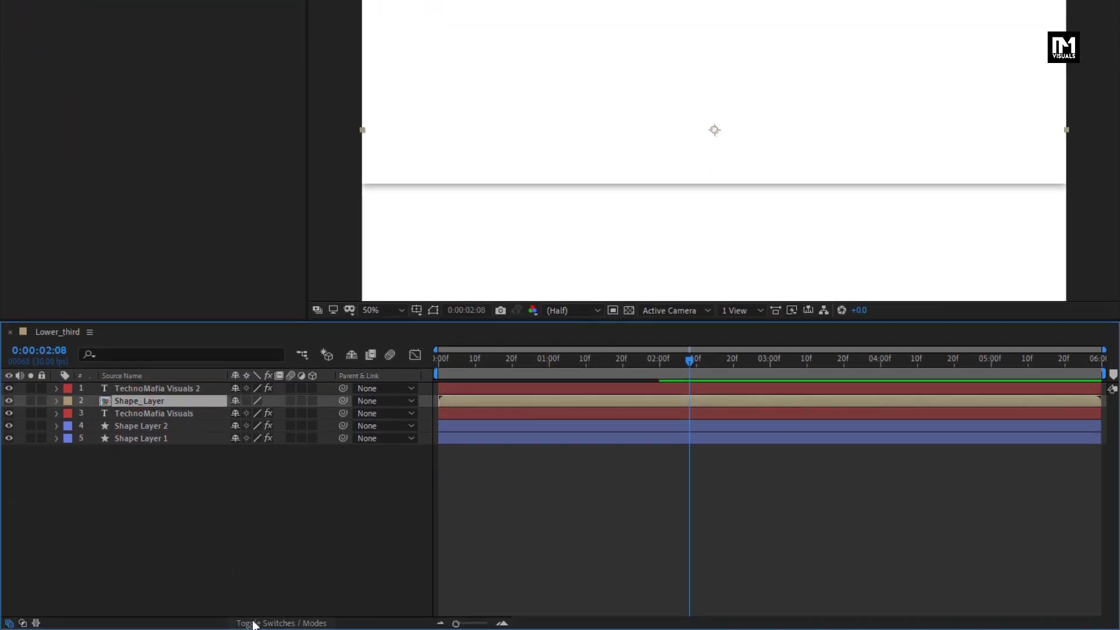
pyautogui.click(252, 623)
pyautogui.click(343, 403)
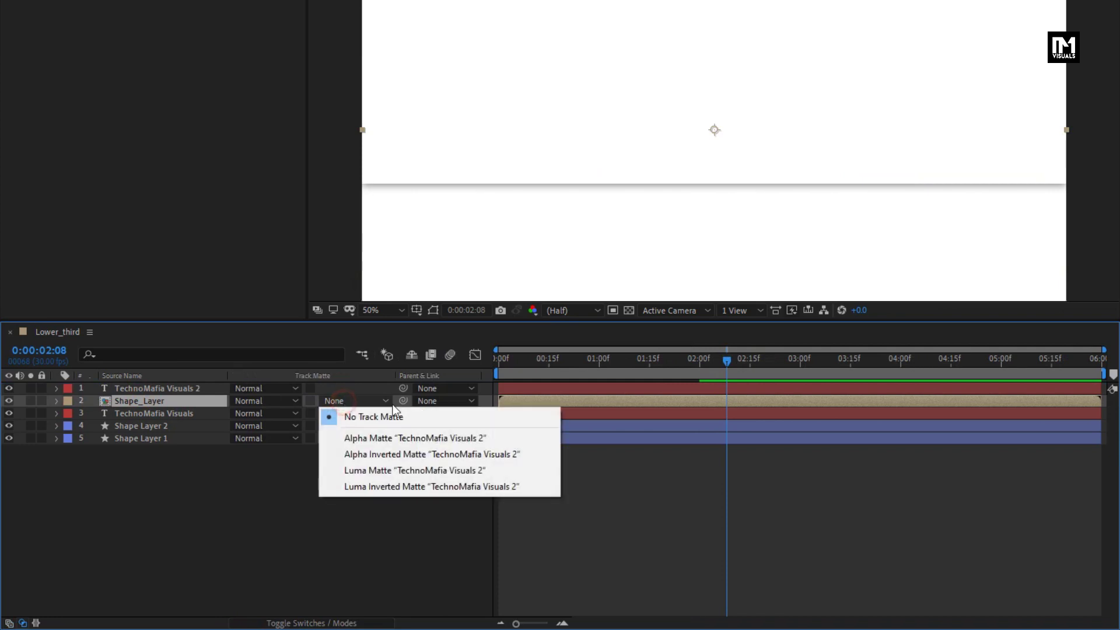
# Step: Use TechnoMafia Visuals 2 as Shape_Layer's alpha matte and move Shape_Layer to 960, 438
pyautogui.click(491, 439)
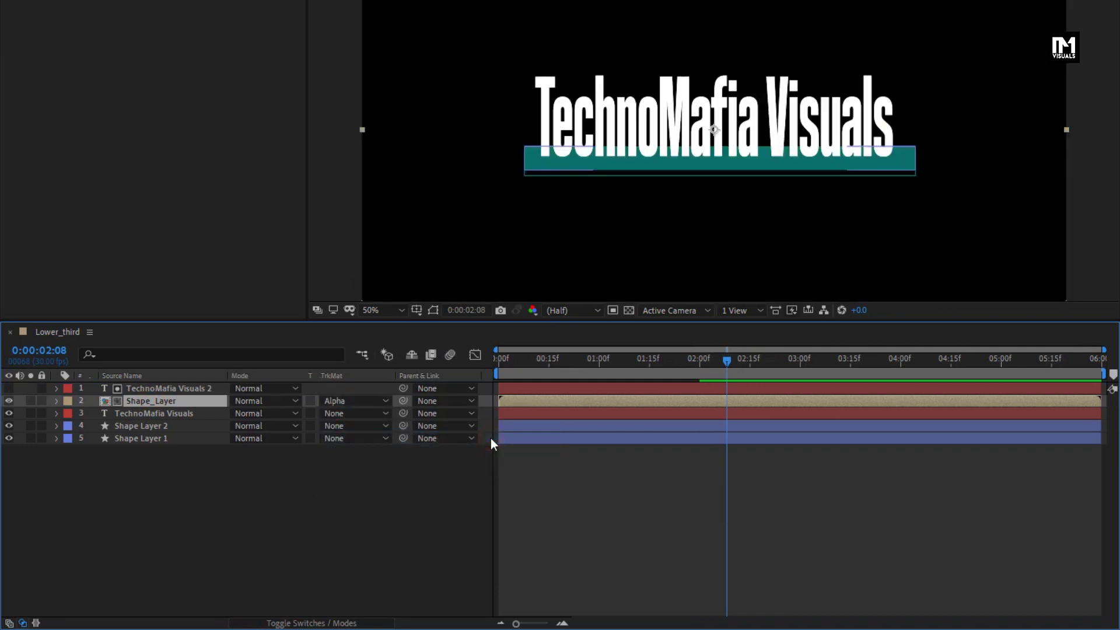
pyautogui.click(378, 602)
pyautogui.scroll(2, 655, 361)
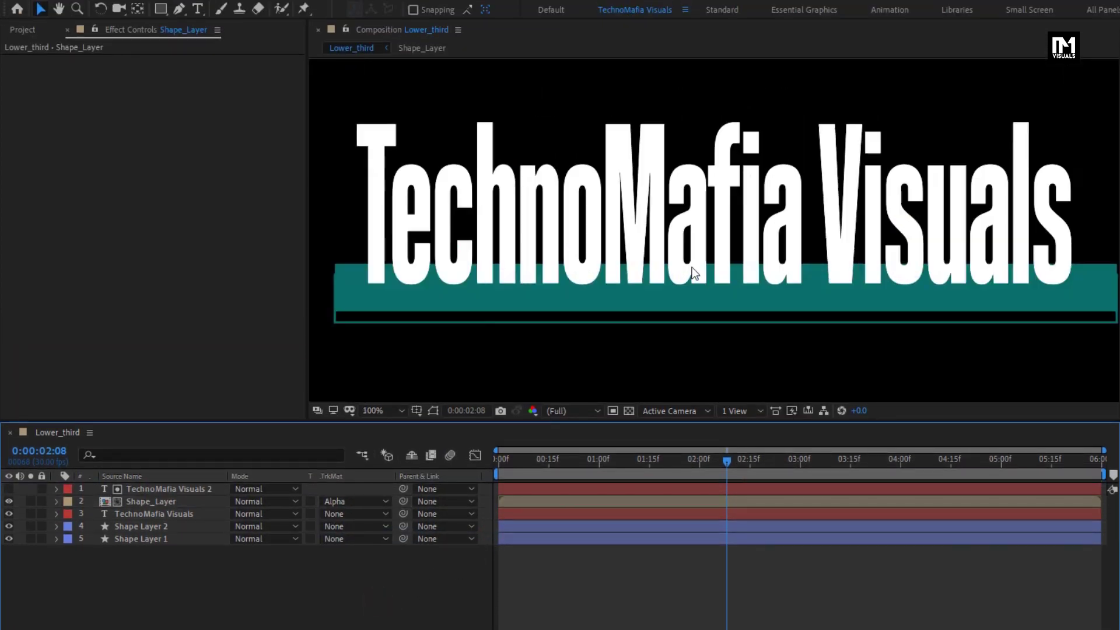
pyautogui.scroll(1, 693, 272)
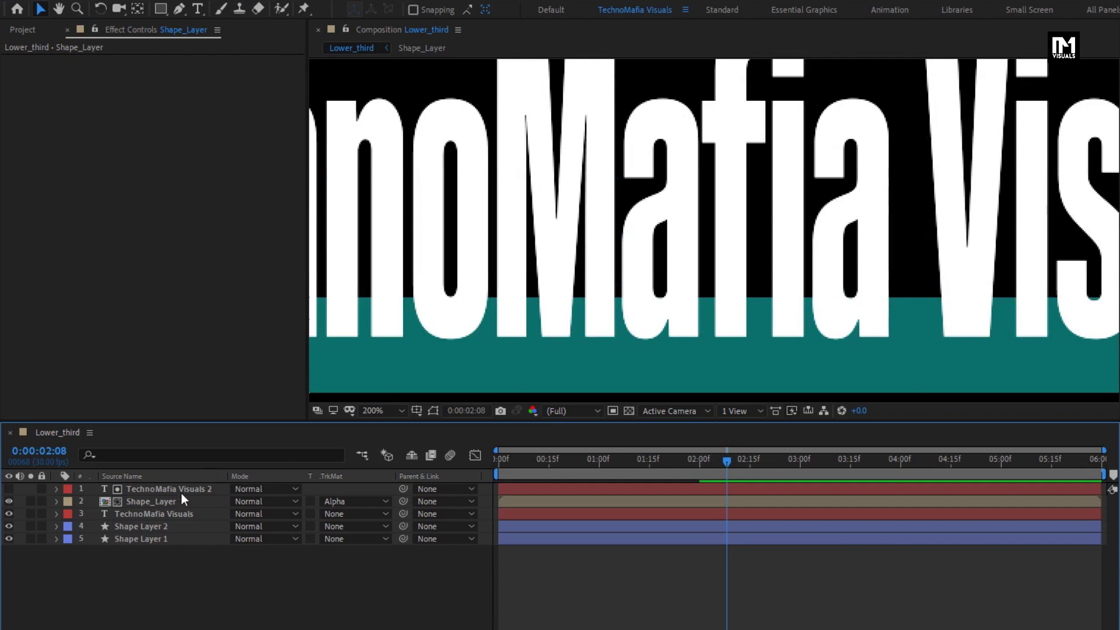
pyautogui.click(167, 500)
pyautogui.press('p')
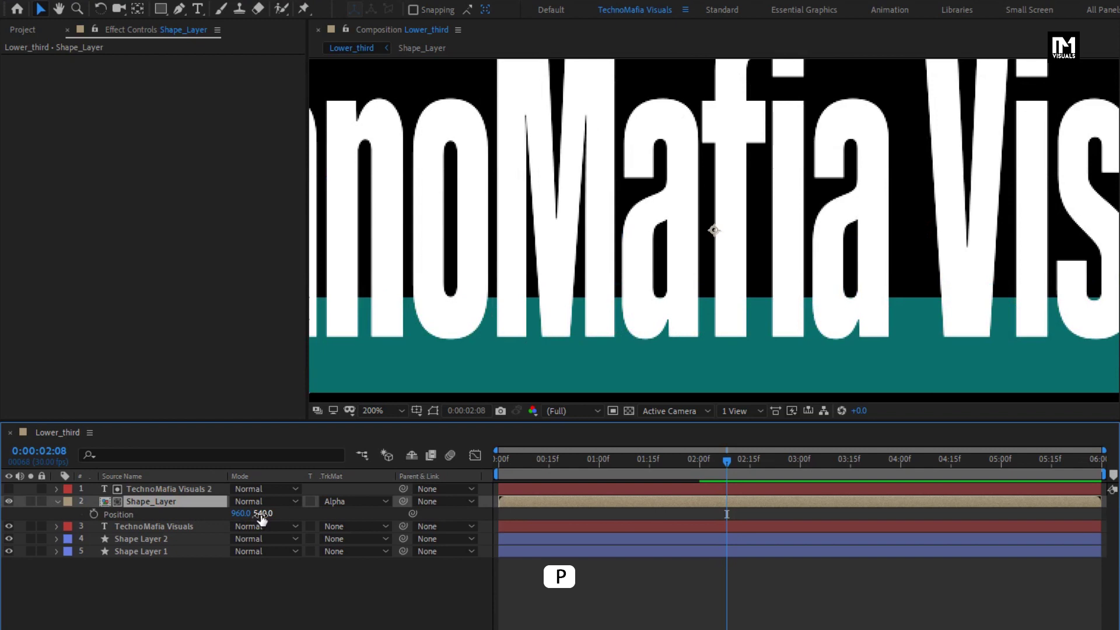
pyautogui.moveTo(262, 520); pyautogui.dragTo(195, 506)
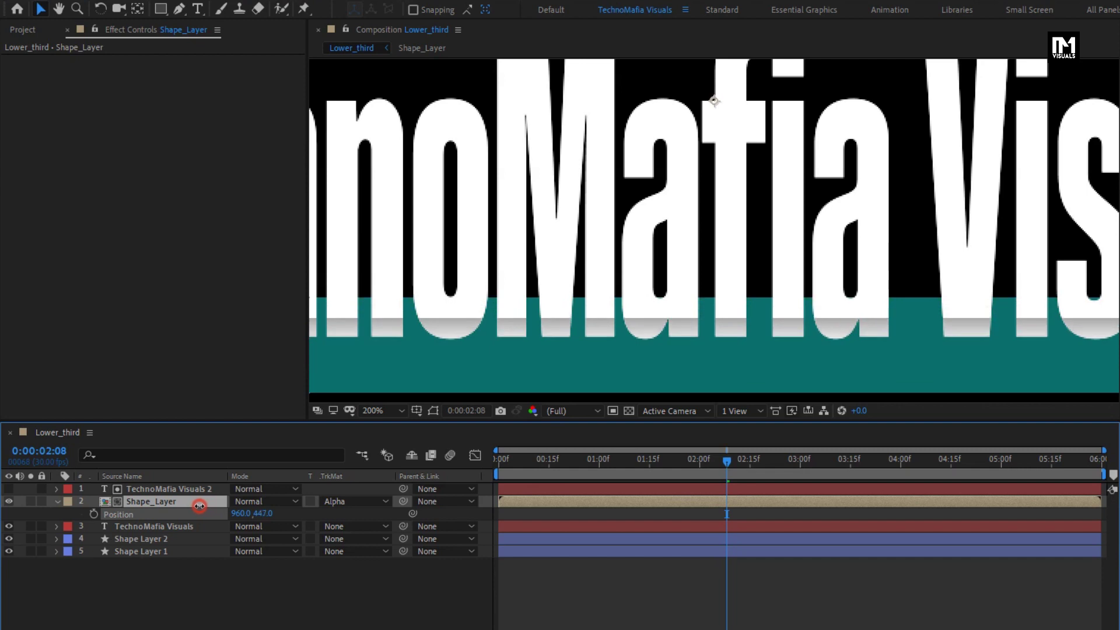
pyautogui.moveTo(195, 506); pyautogui.dragTo(196, 506)
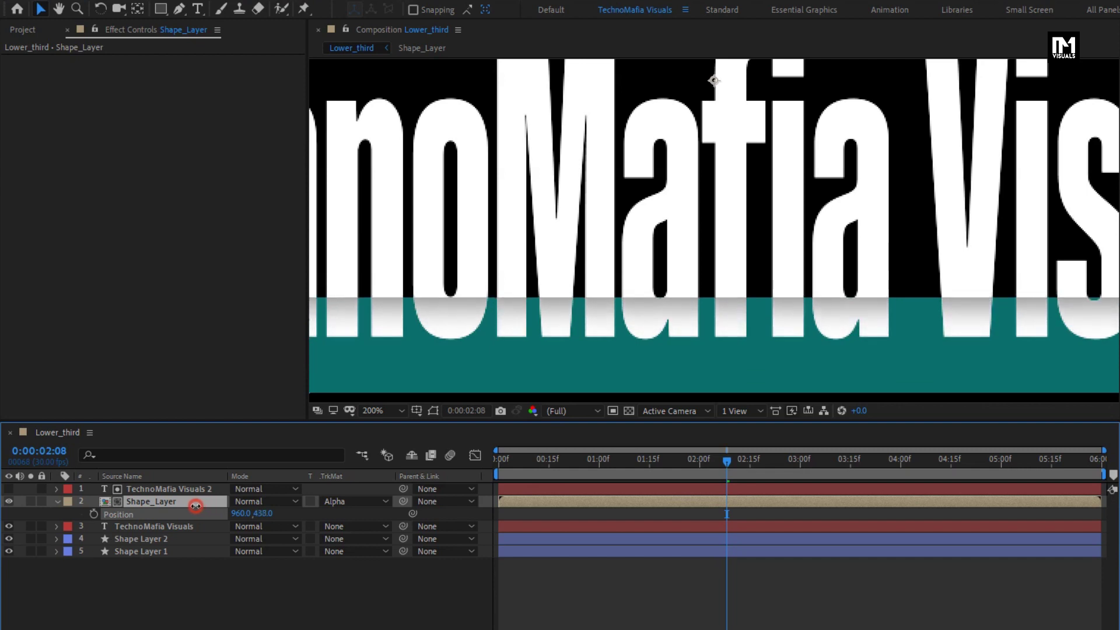
pyautogui.press(',')
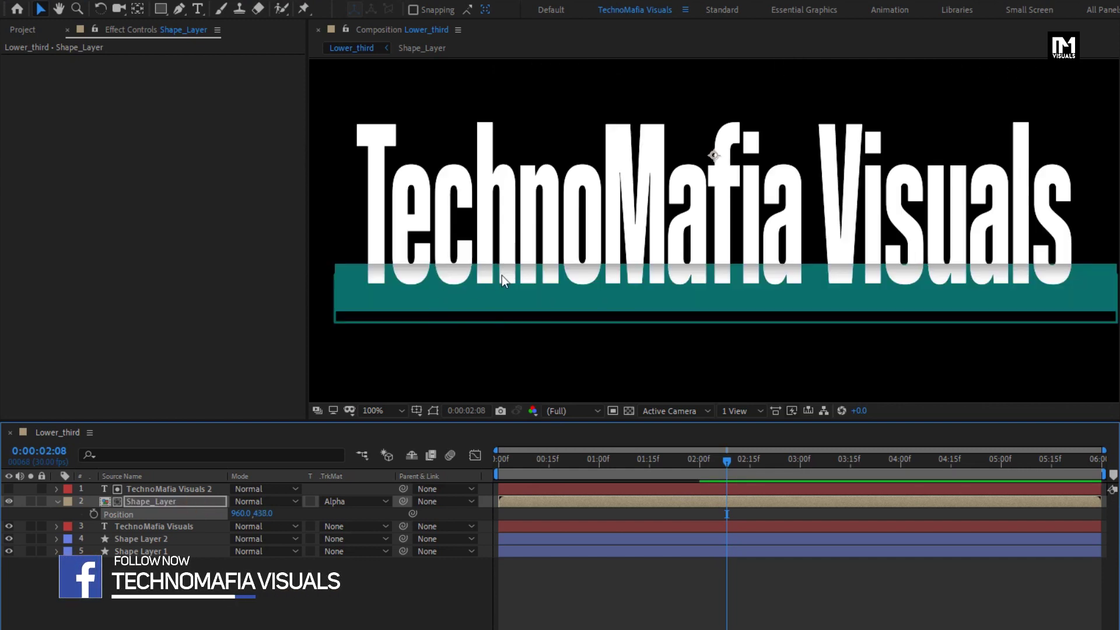
pyautogui.moveTo(729, 460); pyautogui.dragTo(761, 468)
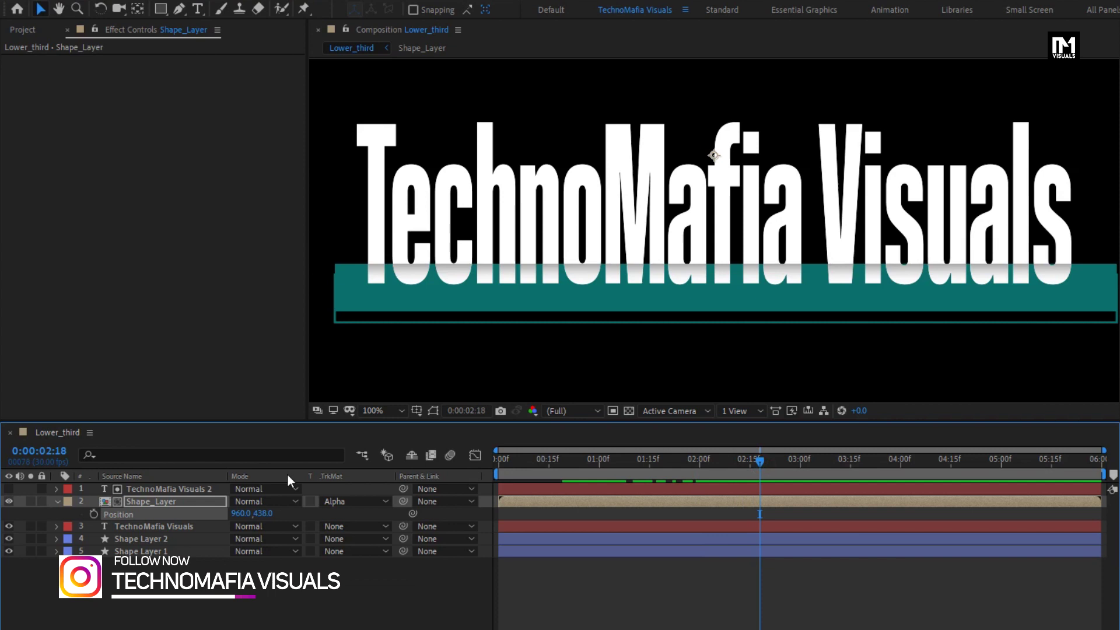
# Step: Swap the TechnoMafia Visuals title's fill and stroke and set a 3 px stroke width
pyautogui.click(138, 528)
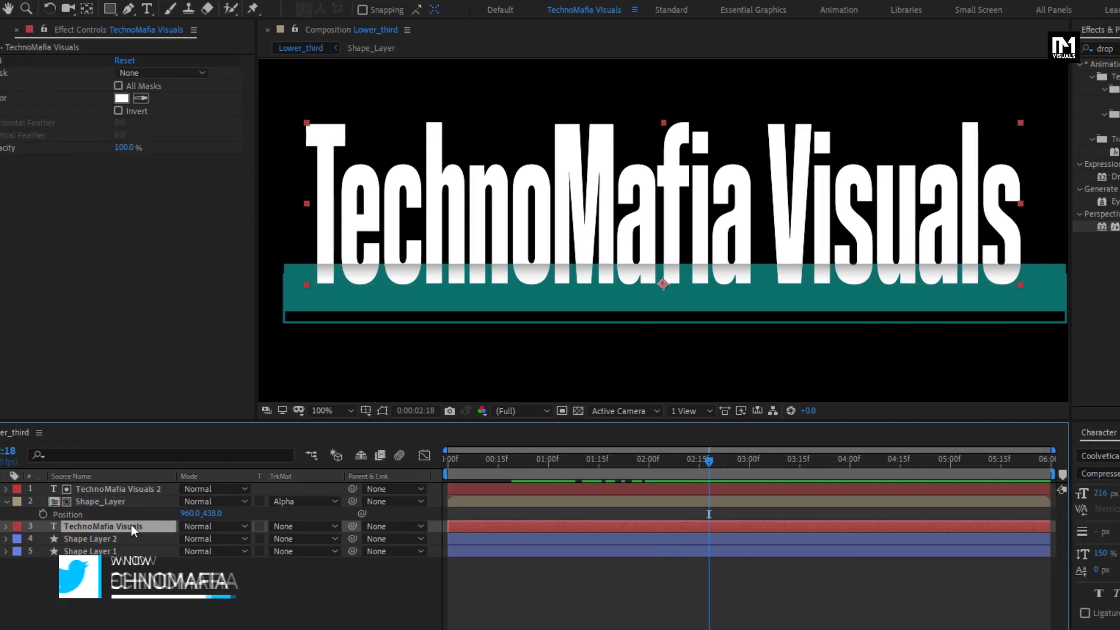
pyautogui.click(1061, 457)
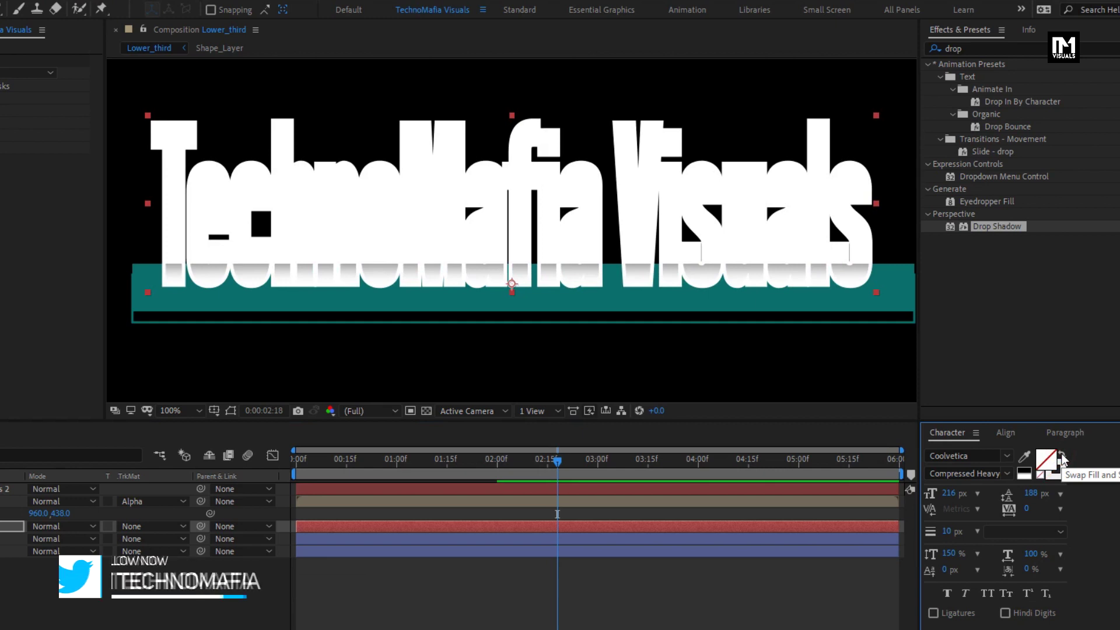
pyautogui.click(946, 532)
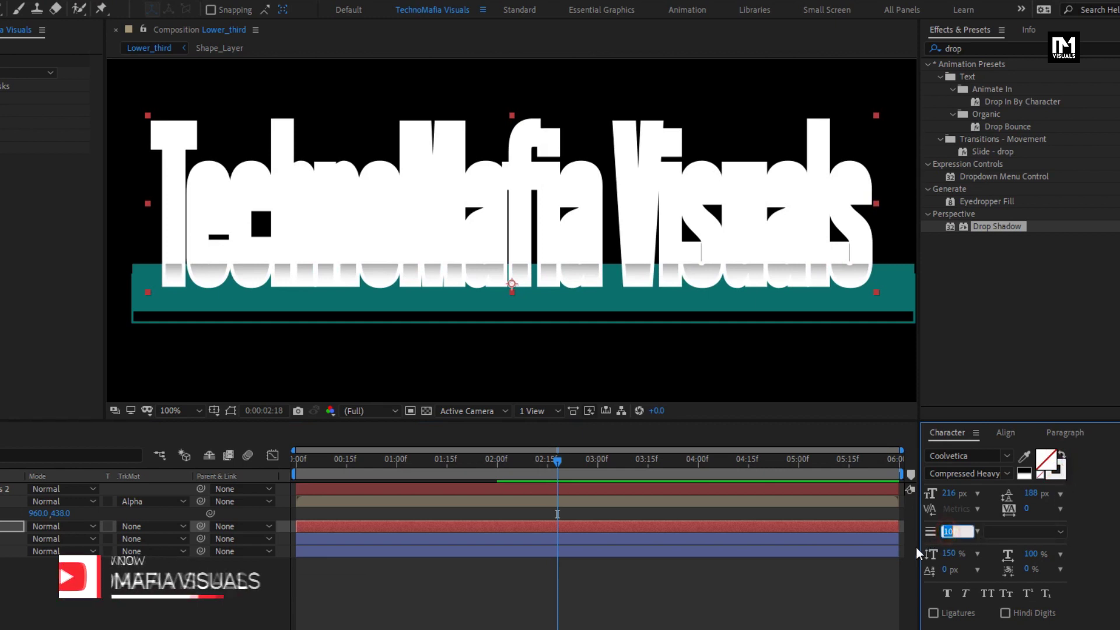
pyautogui.write('3')
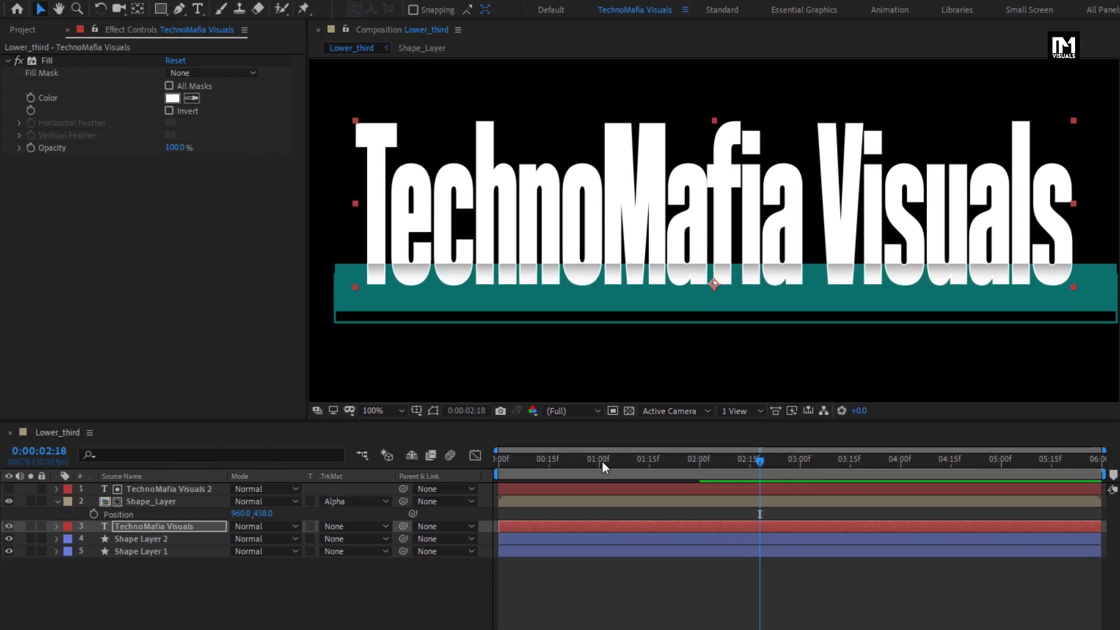
pyautogui.moveTo(602, 461); pyautogui.dragTo(801, 466)
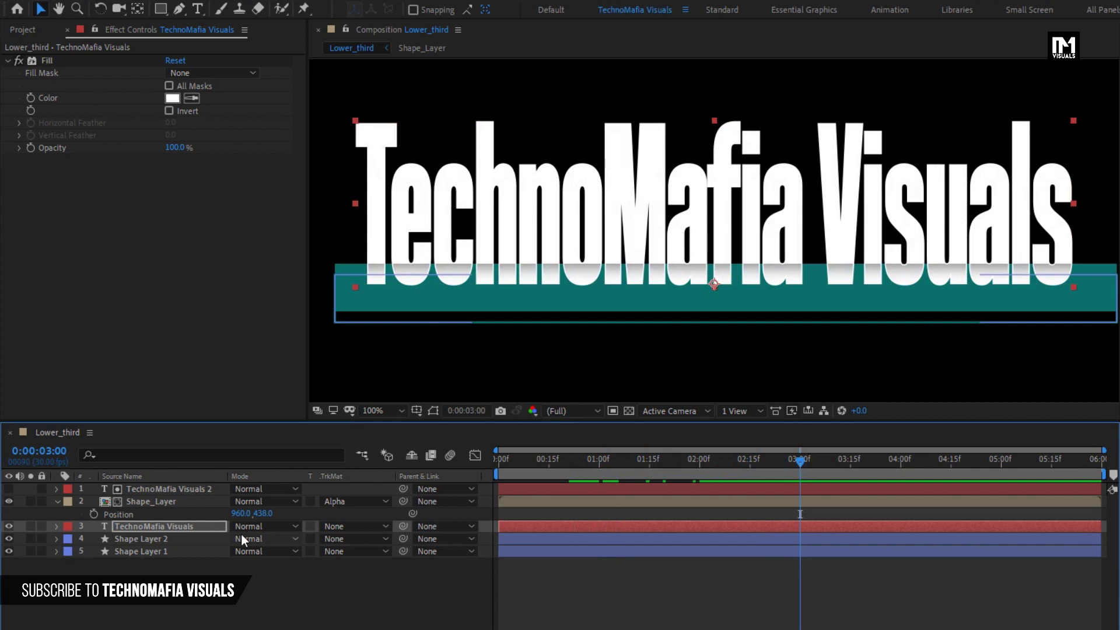
# Step: Delay the teal bar a few frames and shift the TechnoMafia Visuals 2 matte layer later still
pyautogui.click(56, 502)
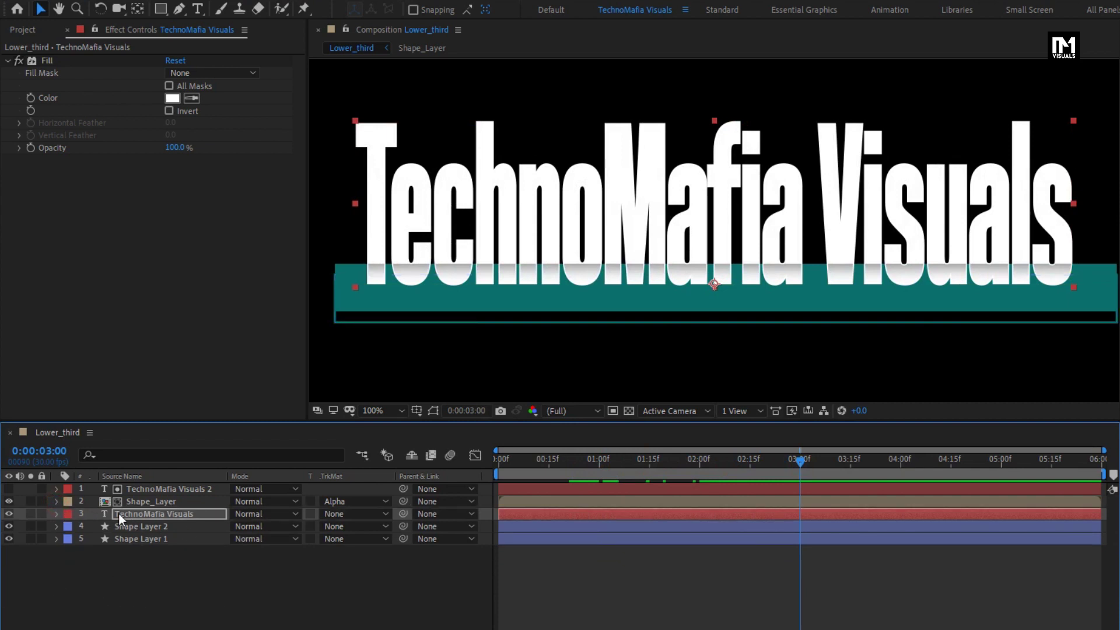
pyautogui.click(138, 527)
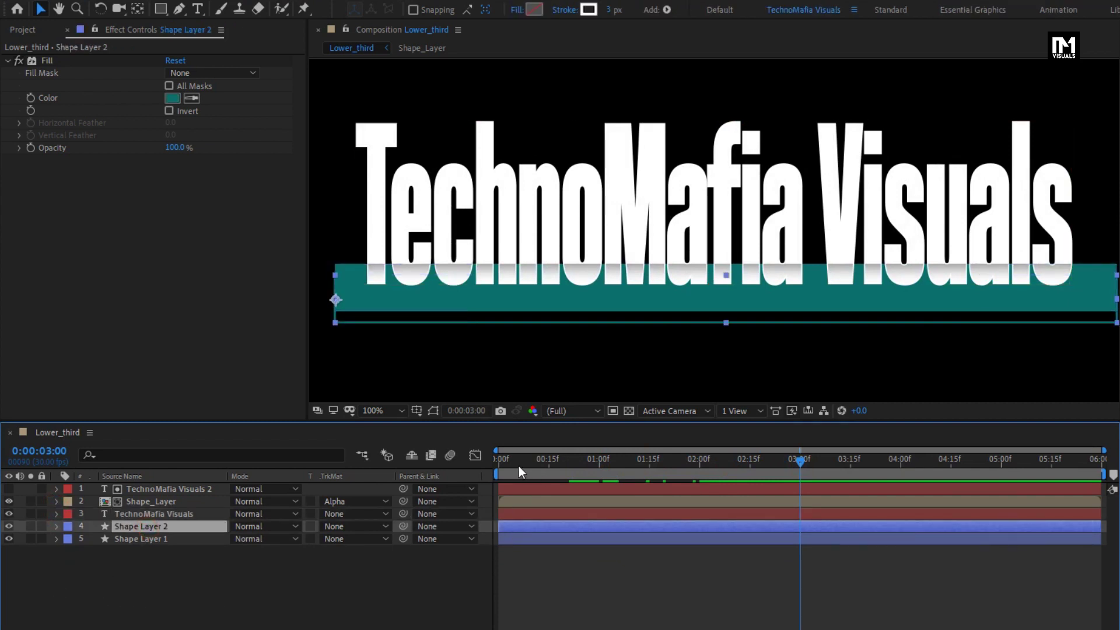
pyautogui.moveTo(520, 467); pyautogui.dragTo(533, 464)
pyautogui.moveTo(522, 528); pyautogui.dragTo(541, 513)
pyautogui.click(529, 513)
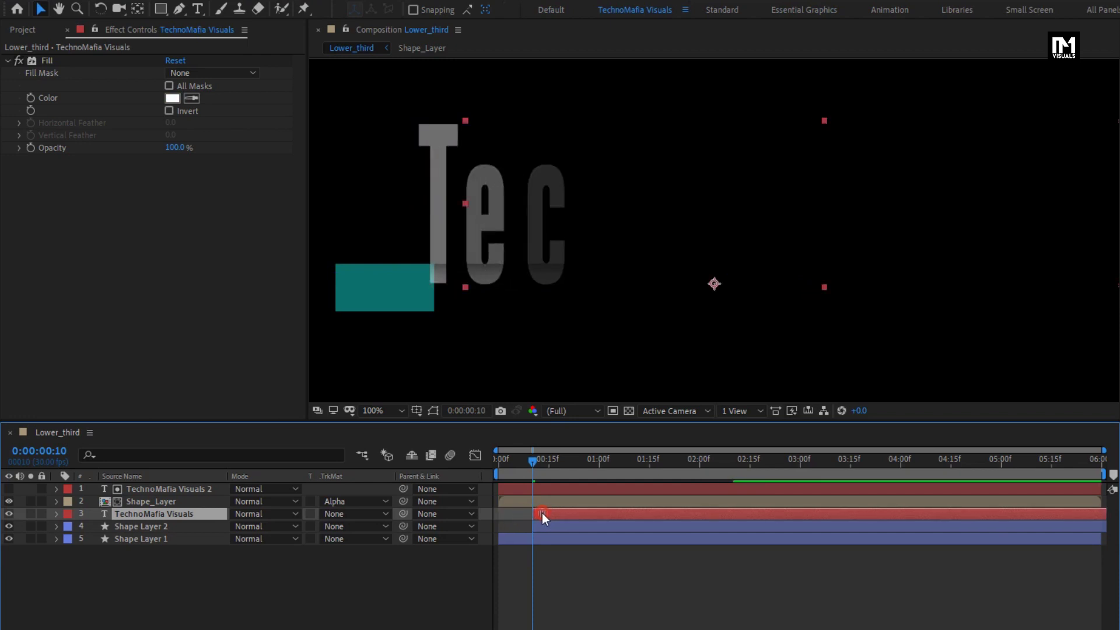
pyautogui.click(519, 488)
pyautogui.click(569, 460)
pyautogui.moveTo(570, 461); pyautogui.dragTo(766, 448)
# Step: Fit the composition in the viewer and preview the lower third from the start
pyautogui.click(378, 409)
pyautogui.click(386, 439)
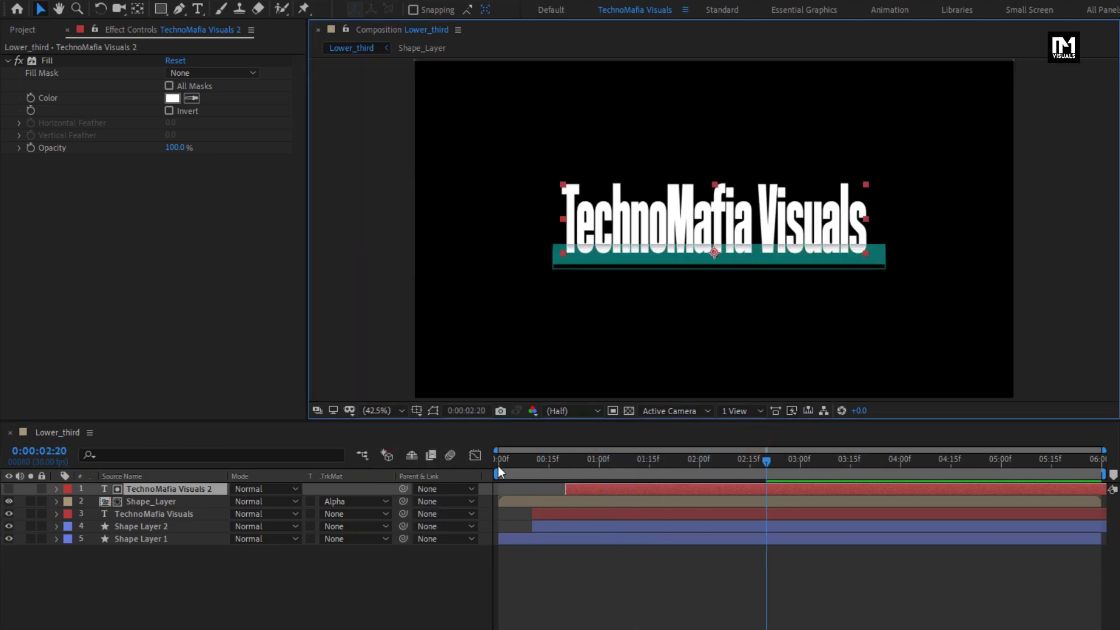
pyautogui.moveTo(495, 461); pyautogui.dragTo(797, 460)
pyautogui.click(212, 594)
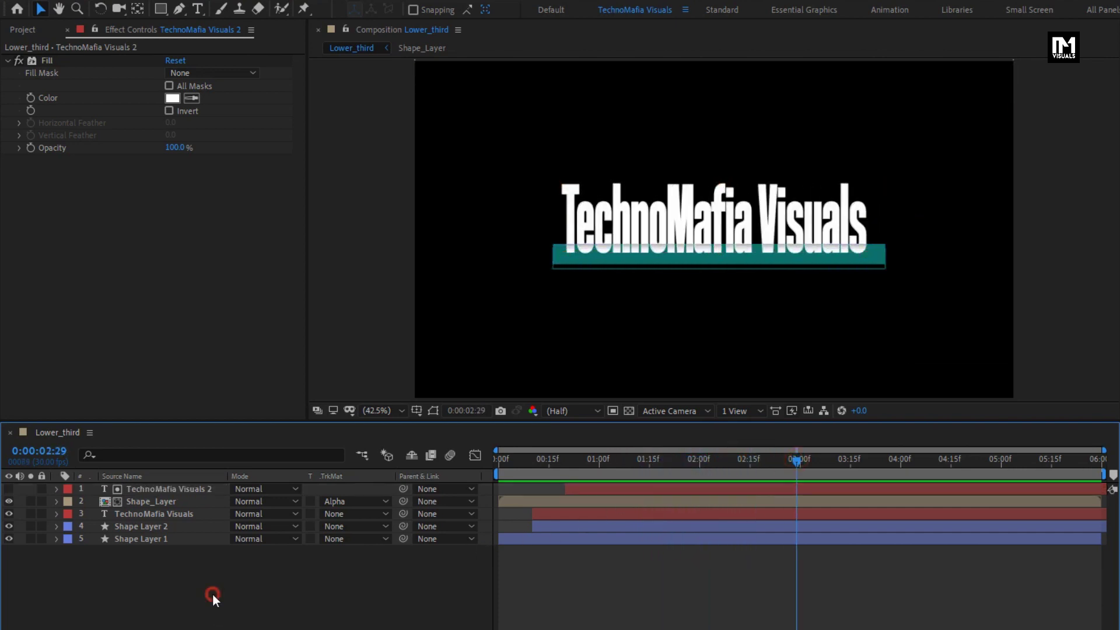
pyautogui.scroll(4, 611, 335)
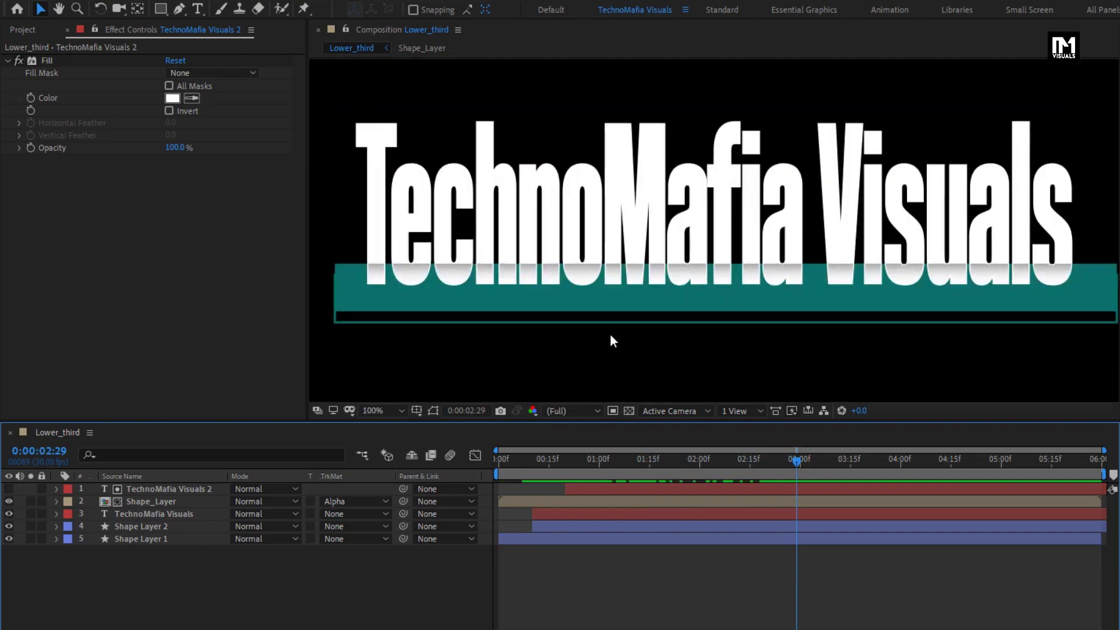
# Step: Create a 'Subscribe Now' text layer and drag it below the teal bar
pyautogui.click(199, 10)
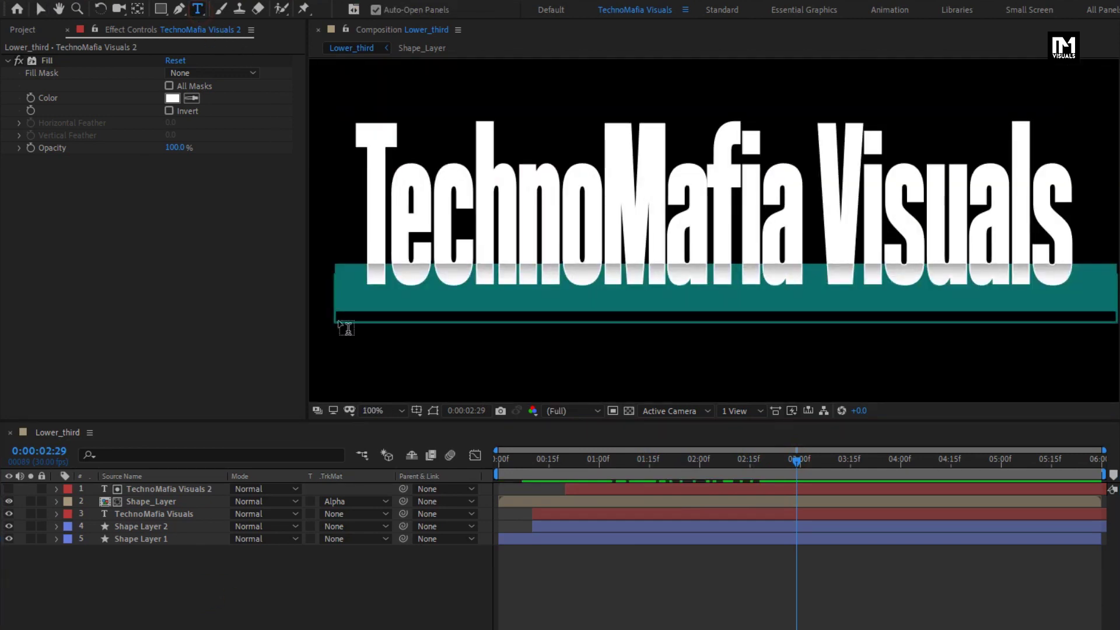
pyautogui.click(386, 384)
pyautogui.scroll(-2, 386, 380)
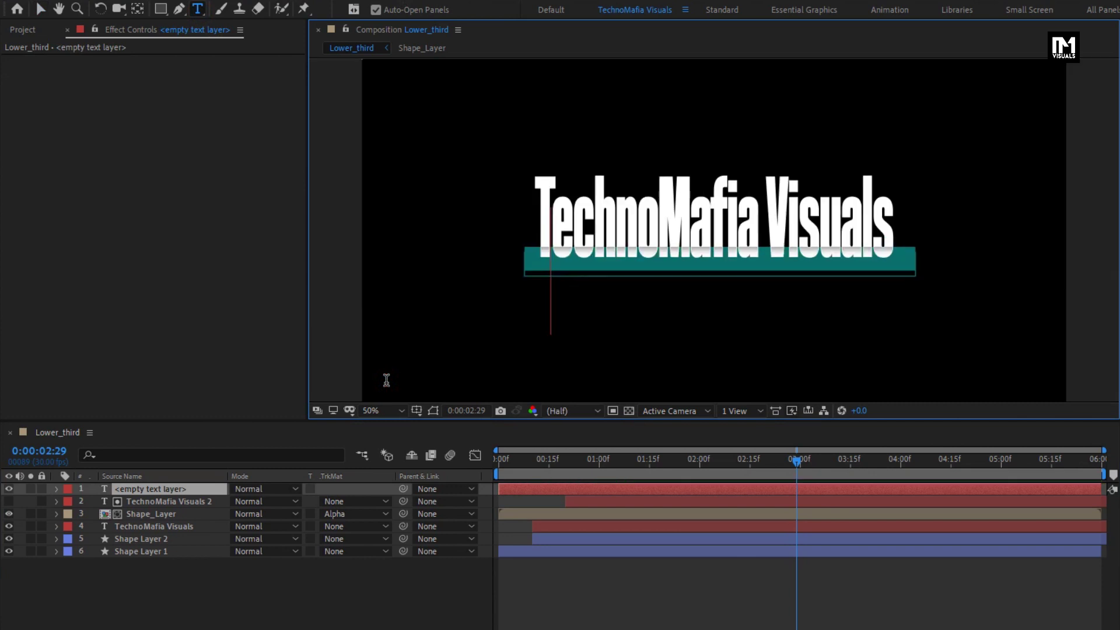
pyautogui.write('Su')
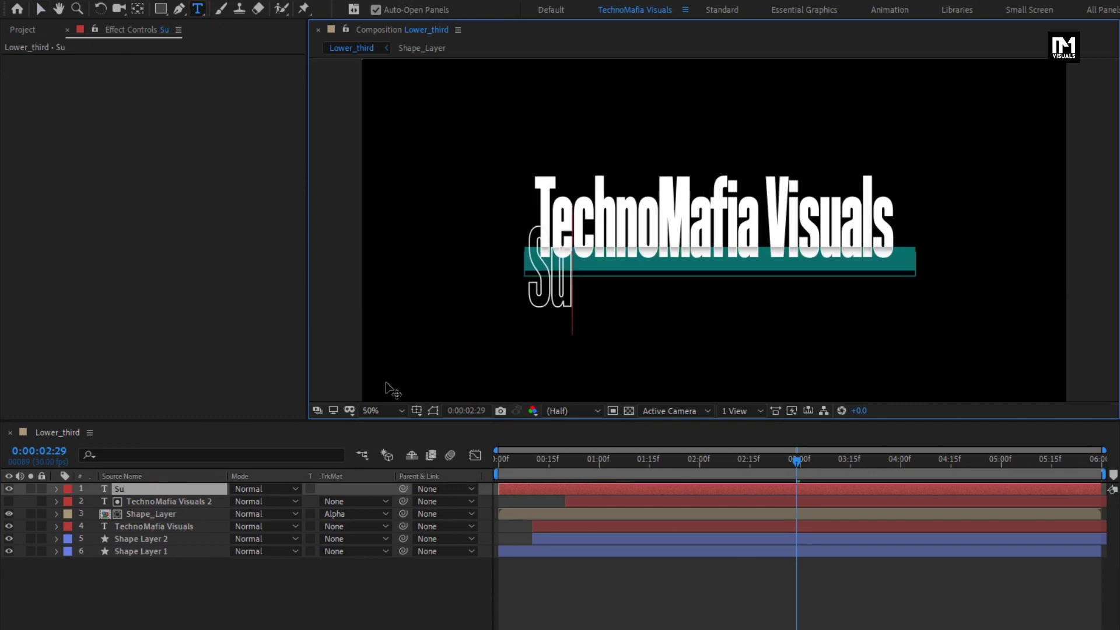
pyautogui.write('bscribe')
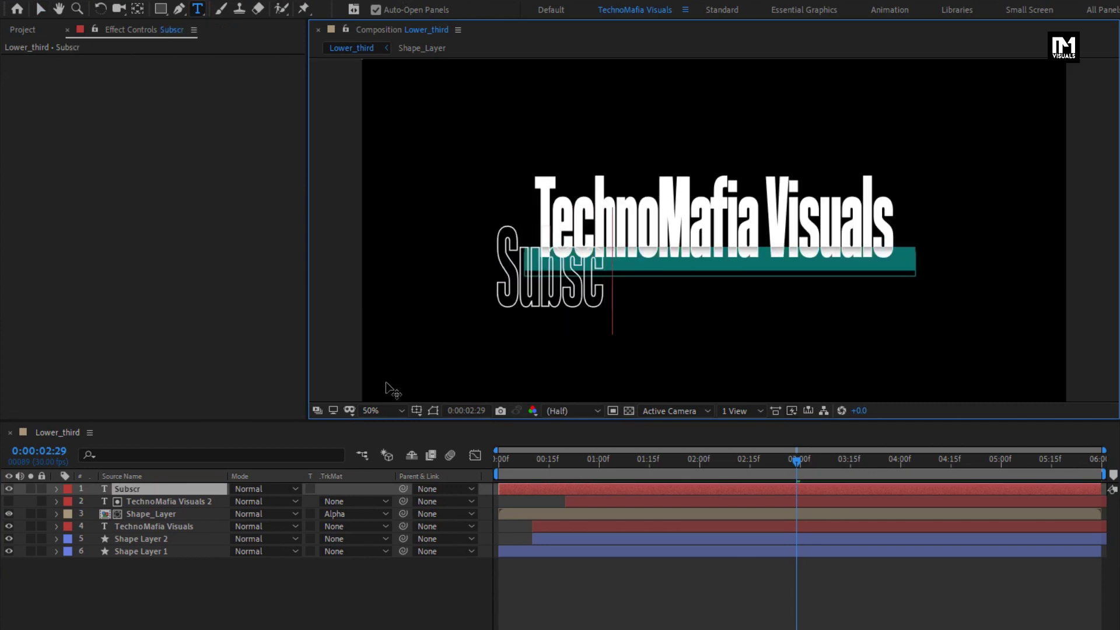
pyautogui.write(' Now')
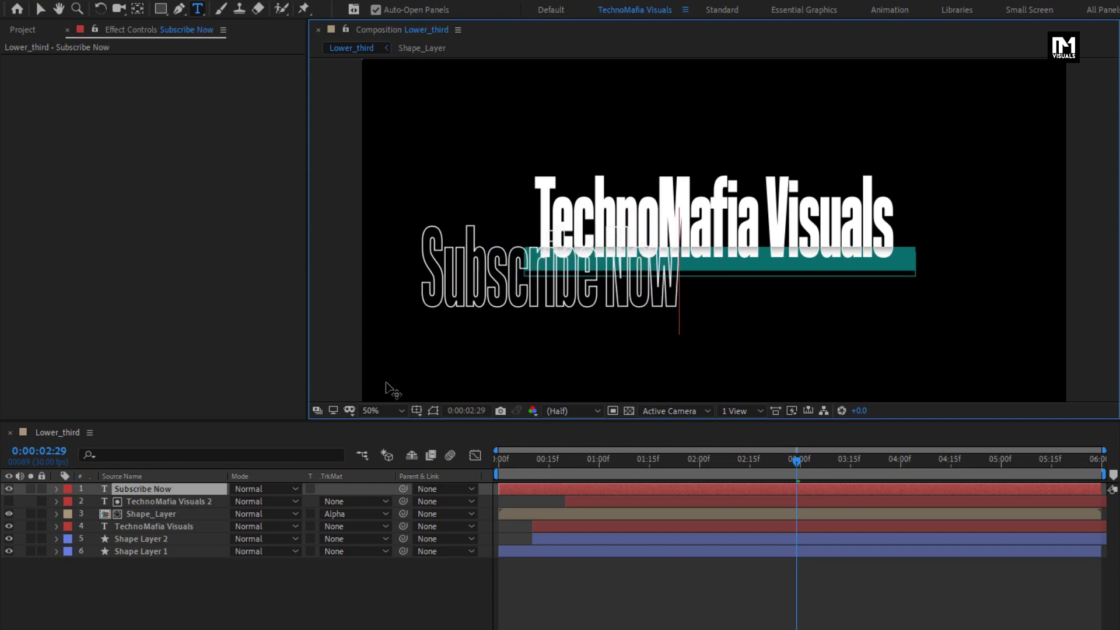
pyautogui.press('KP_Enter')
pyautogui.press('v')
pyautogui.moveTo(496, 272); pyautogui.dragTo(597, 330)
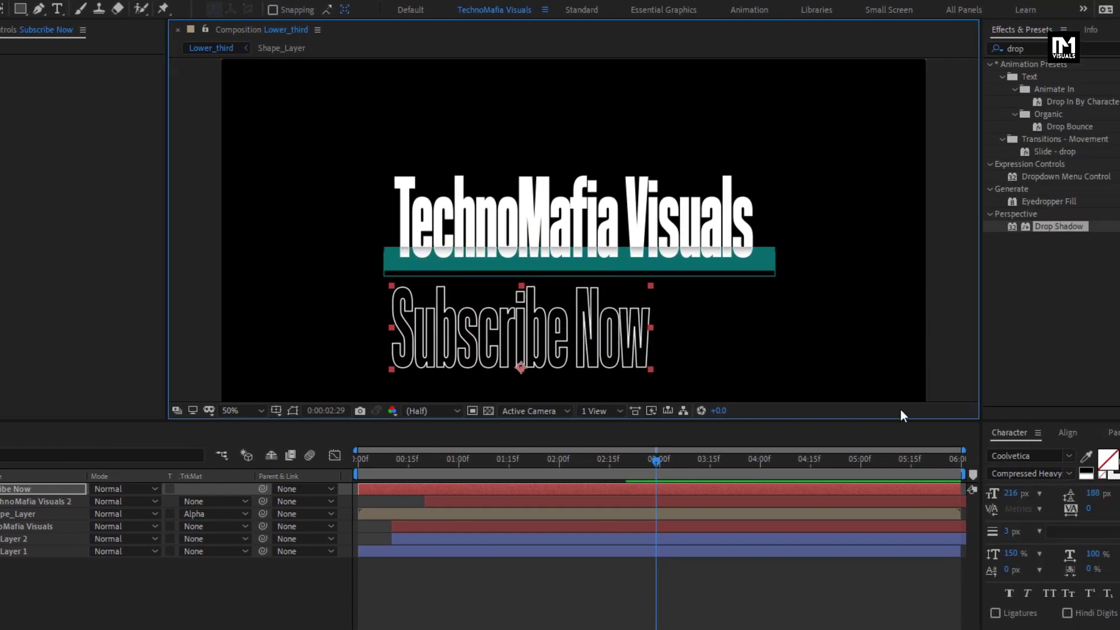
# Step: Make Subscribe Now solid white, Regular style at 66 px, positioned just under the teal bar
pyautogui.click(1063, 454)
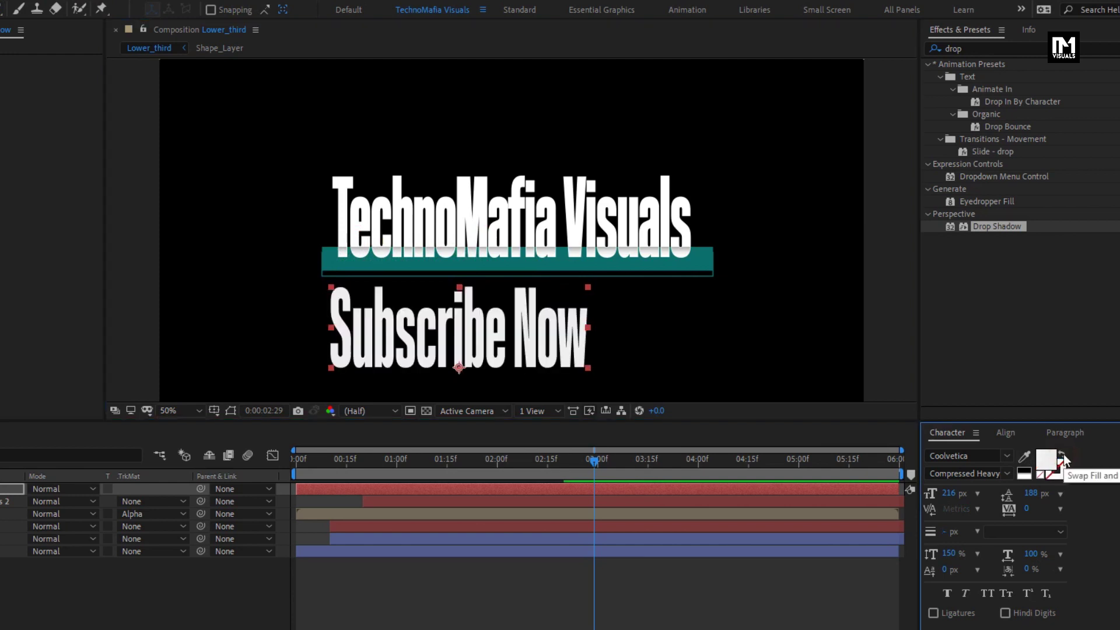
pyautogui.click(1006, 475)
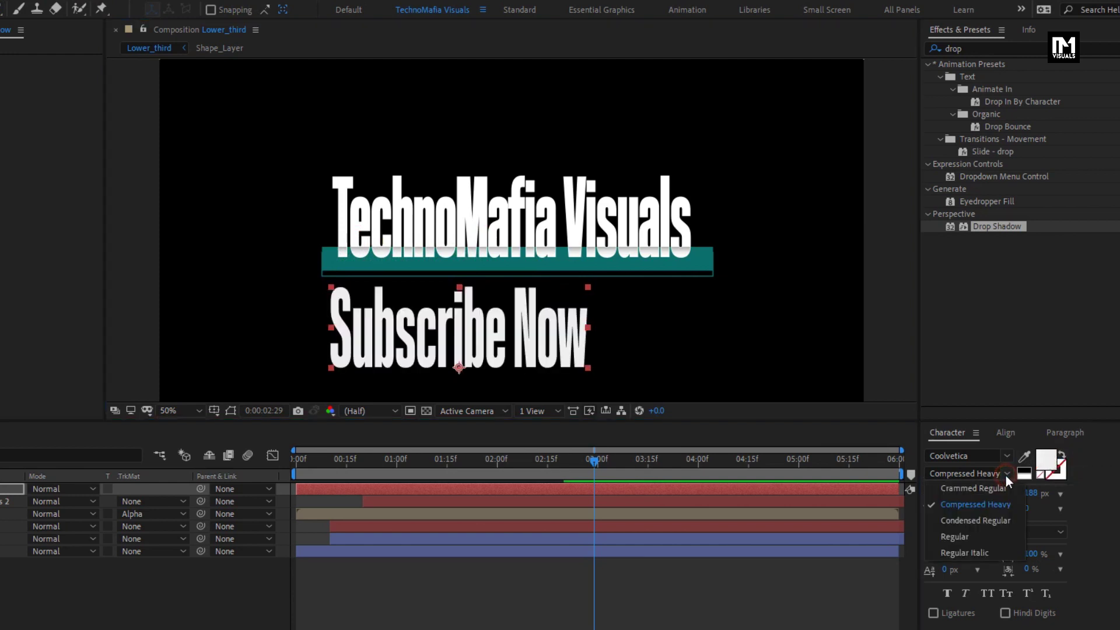
pyautogui.click(964, 541)
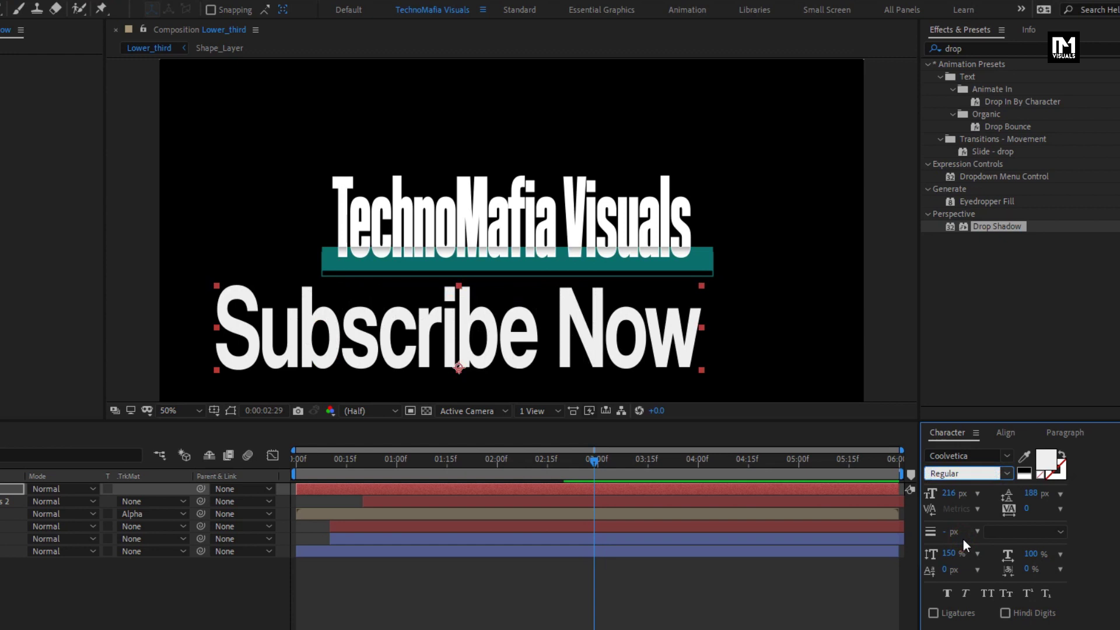
pyautogui.moveTo(950, 494); pyautogui.dragTo(840, 496)
pyautogui.moveTo(408, 361); pyautogui.dragTo(358, 302)
pyautogui.press('/')
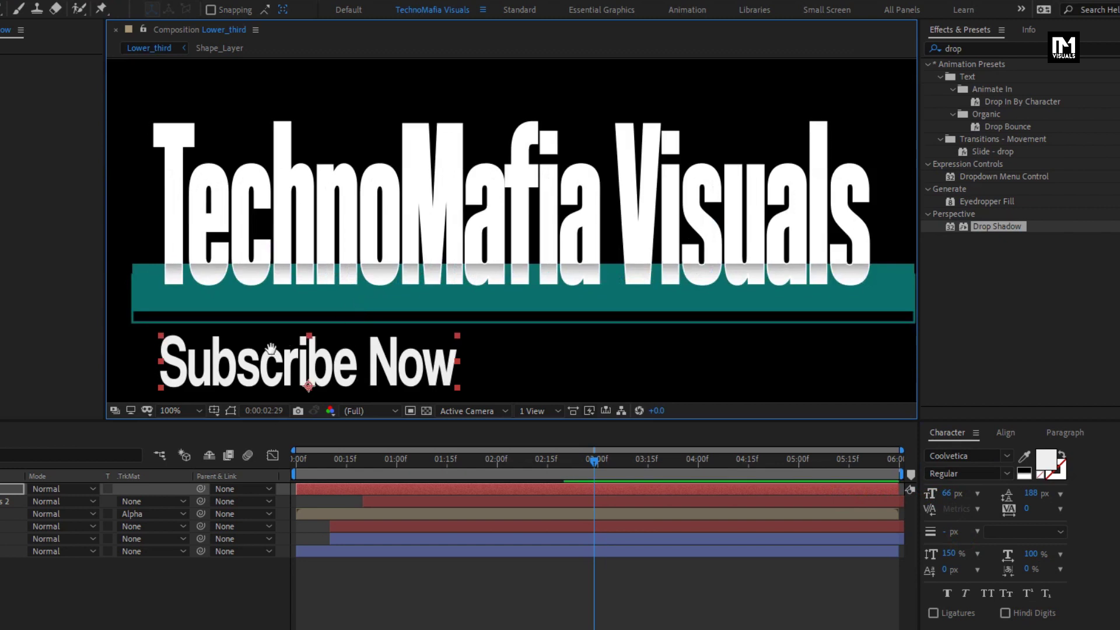
pyautogui.moveTo(270, 348); pyautogui.dragTo(347, 284)
pyautogui.moveTo(283, 306); pyautogui.dragTo(288, 307)
# Step: Set Subscribe Now's vertical scale to 100%, nudge it closer to the bar, and apply Faux Italic
pyautogui.click(948, 553)
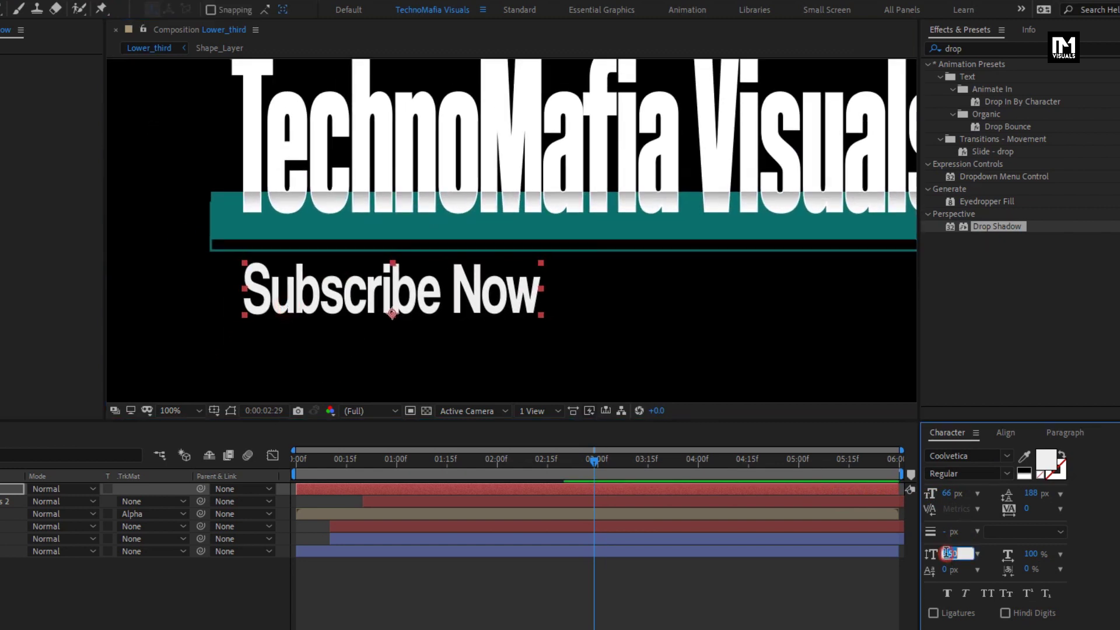
pyautogui.write('100')
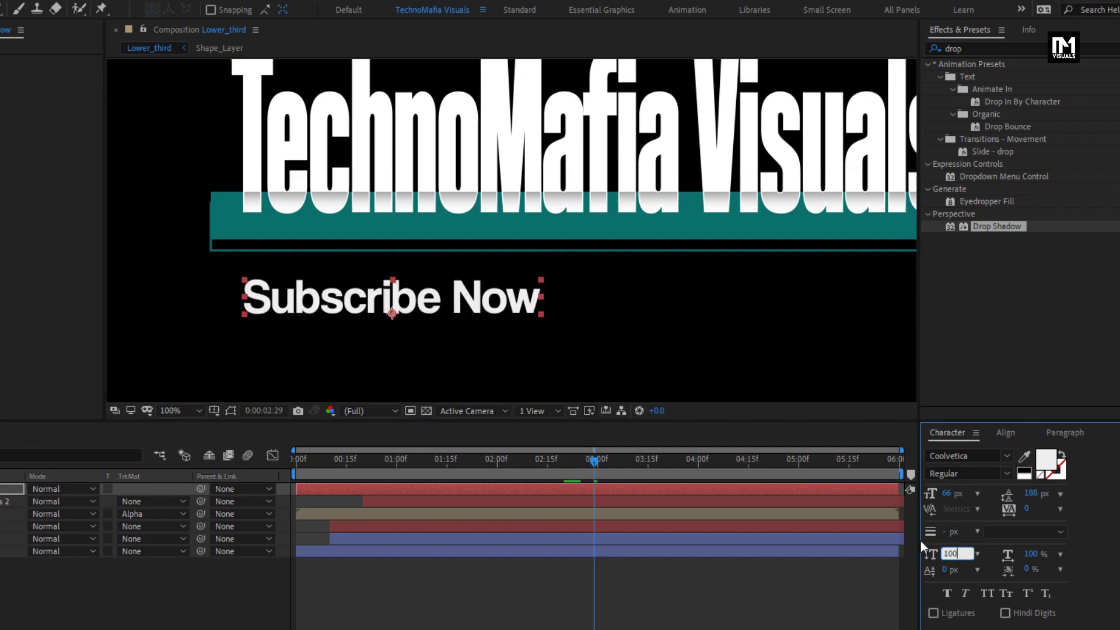
pyautogui.press('Return')
pyautogui.moveTo(347, 306); pyautogui.dragTo(341, 290)
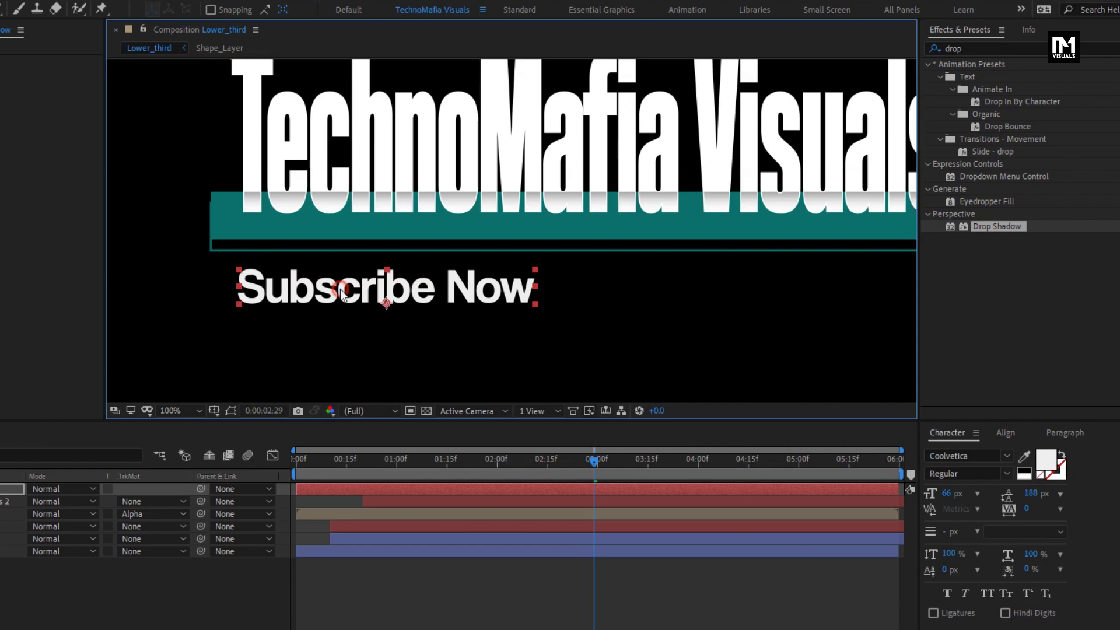
pyautogui.click(961, 592)
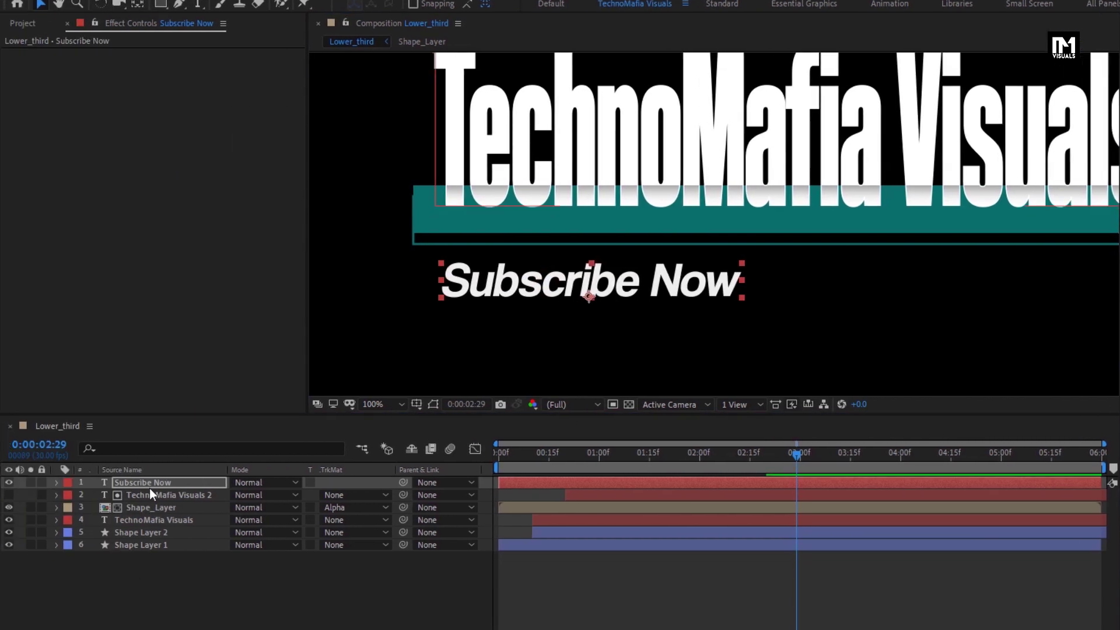
# Step: Enable Per-character 3D on Subscribe Now and add an Opacity animator set to 0%
pyautogui.click(148, 484)
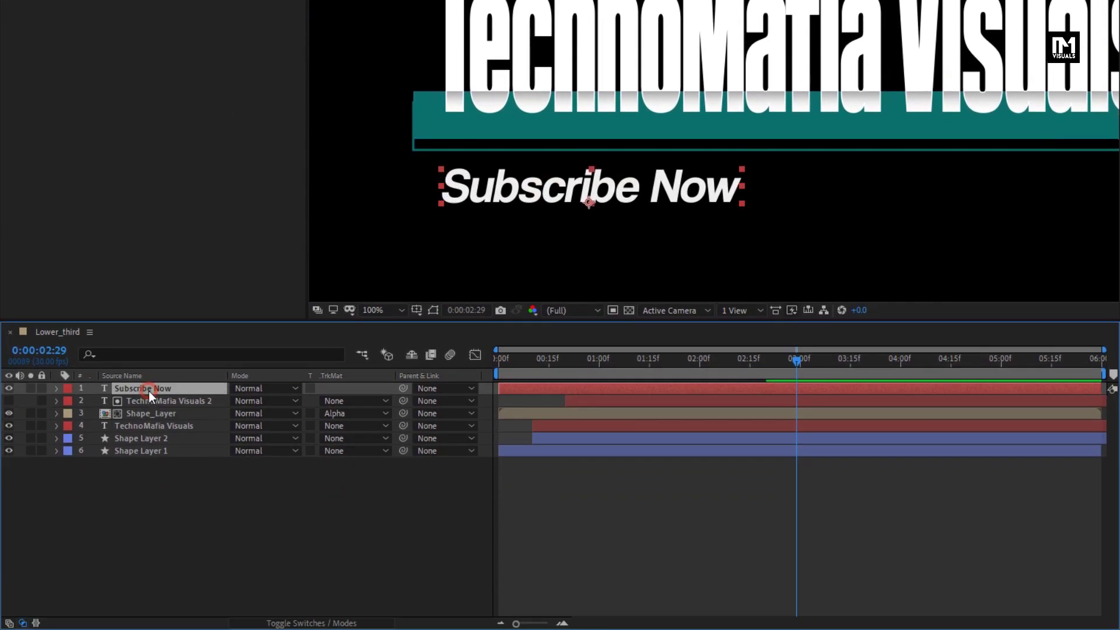
pyautogui.click(57, 388)
pyautogui.click(387, 401)
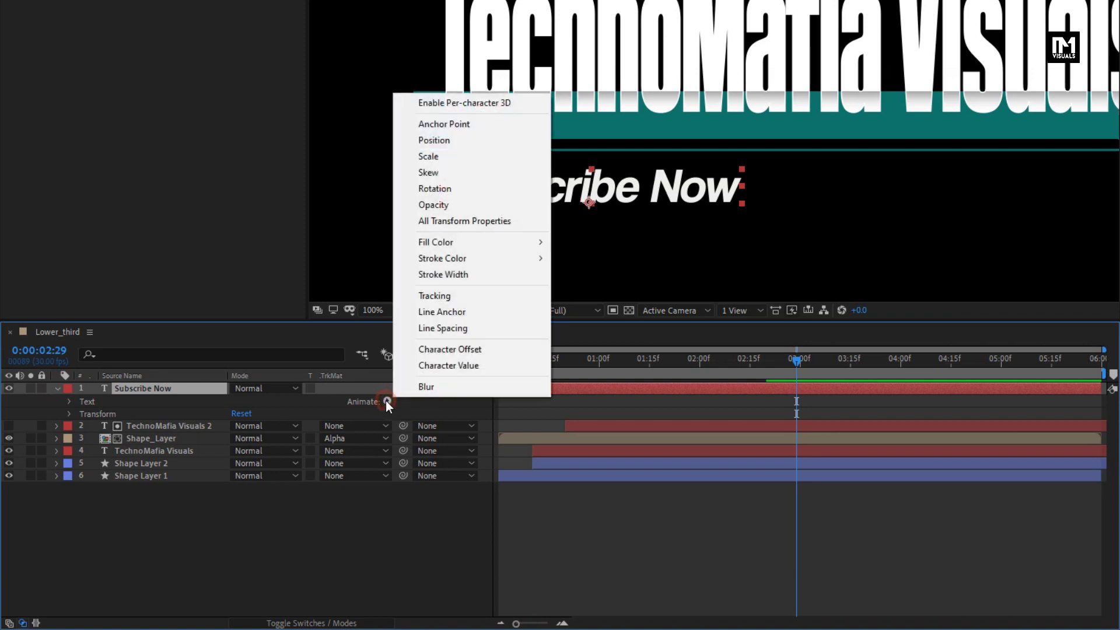
pyautogui.click(452, 105)
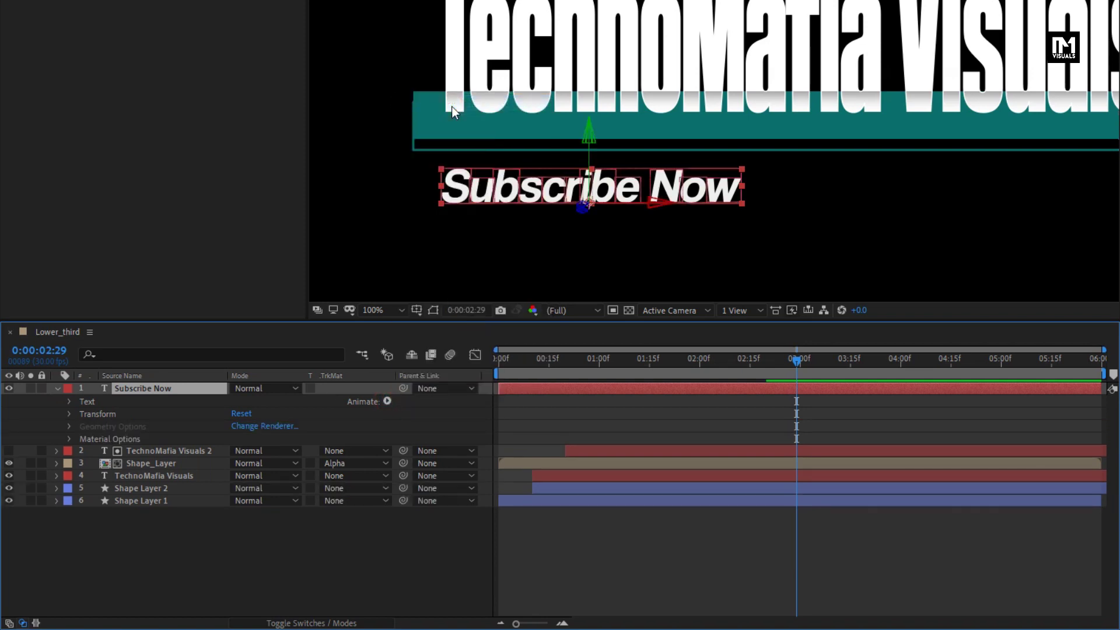
pyautogui.click(386, 401)
pyautogui.click(437, 204)
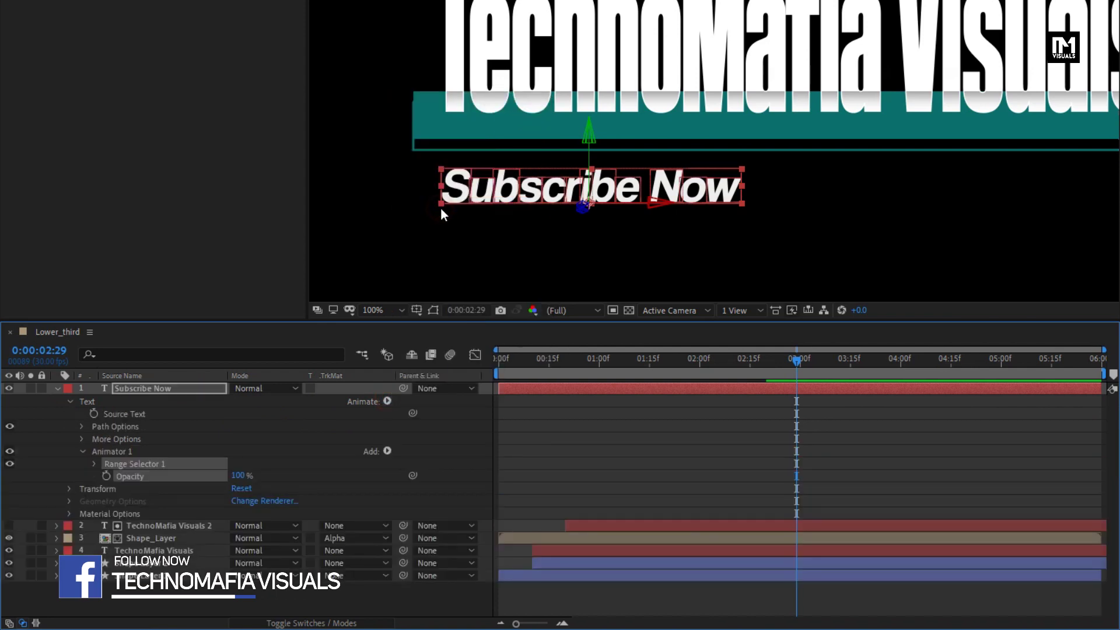
pyautogui.moveTo(237, 482); pyautogui.dragTo(123, 465)
pyautogui.click(95, 465)
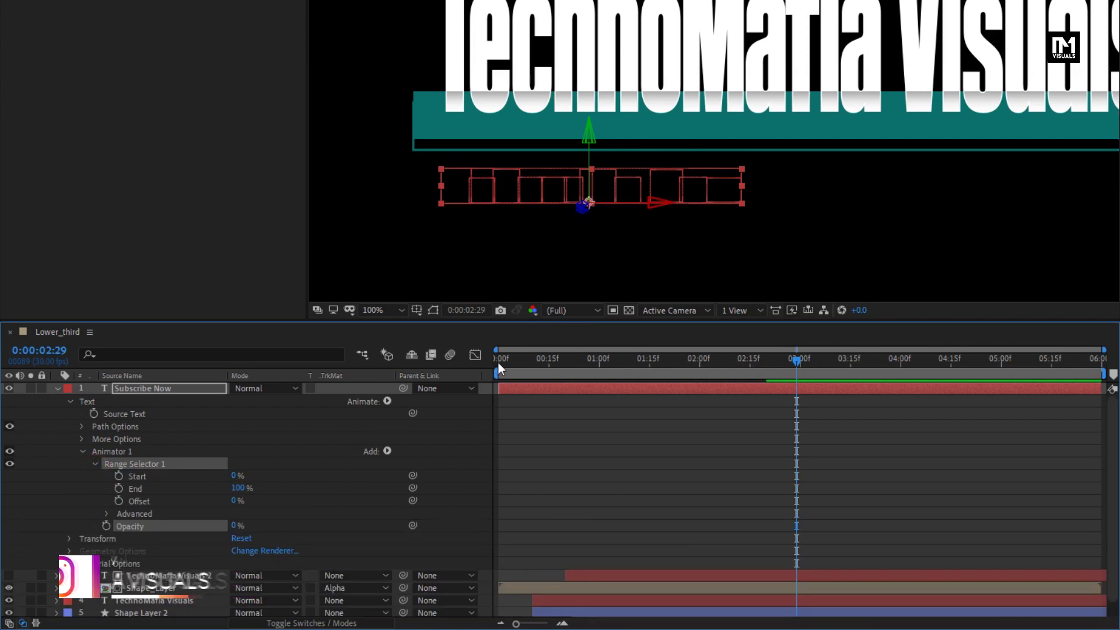
# Step: Keyframe the range Offset from -100% at 0s to 100% at 2:00 and ease both keyframes
pyautogui.click(500, 362)
pyautogui.click(118, 500)
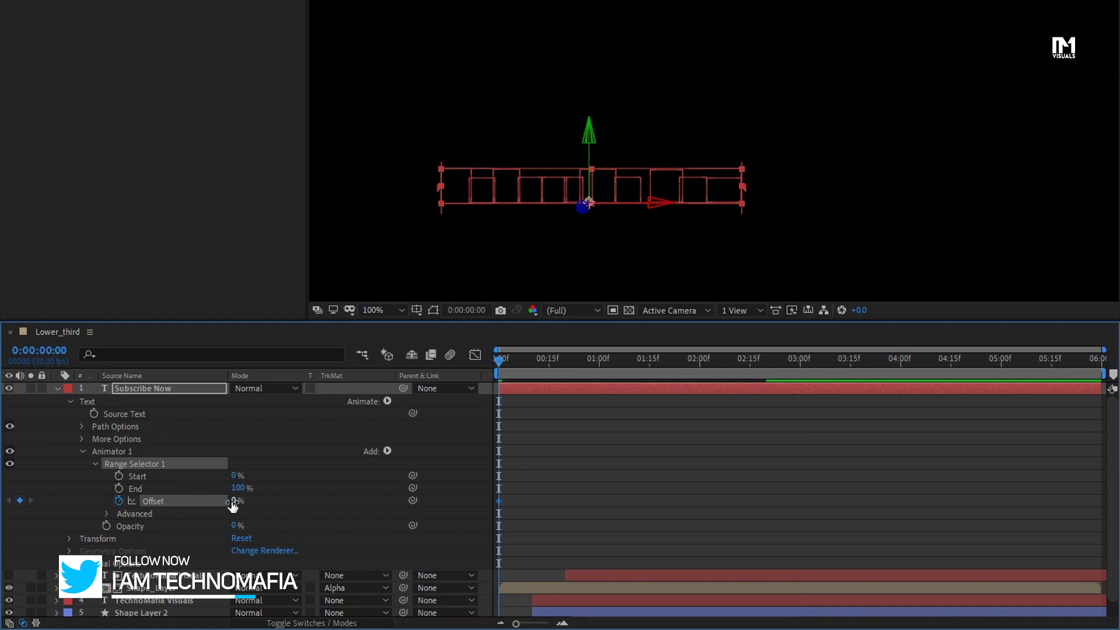
pyautogui.moveTo(233, 505); pyautogui.dragTo(70, 500)
pyautogui.click(602, 366)
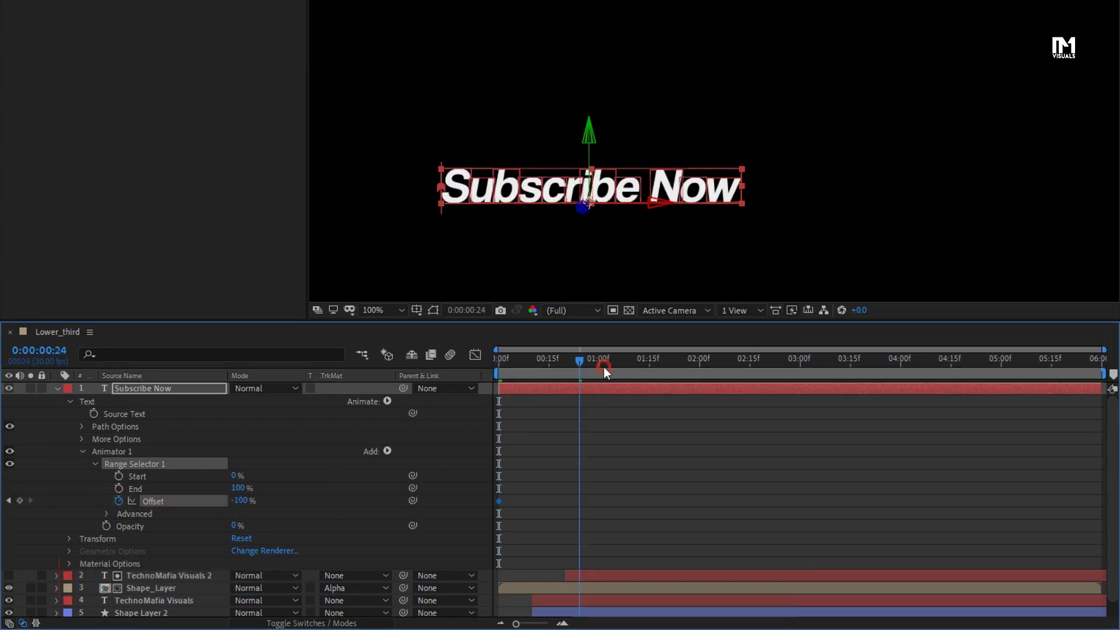
pyautogui.moveTo(603, 366); pyautogui.dragTo(701, 366)
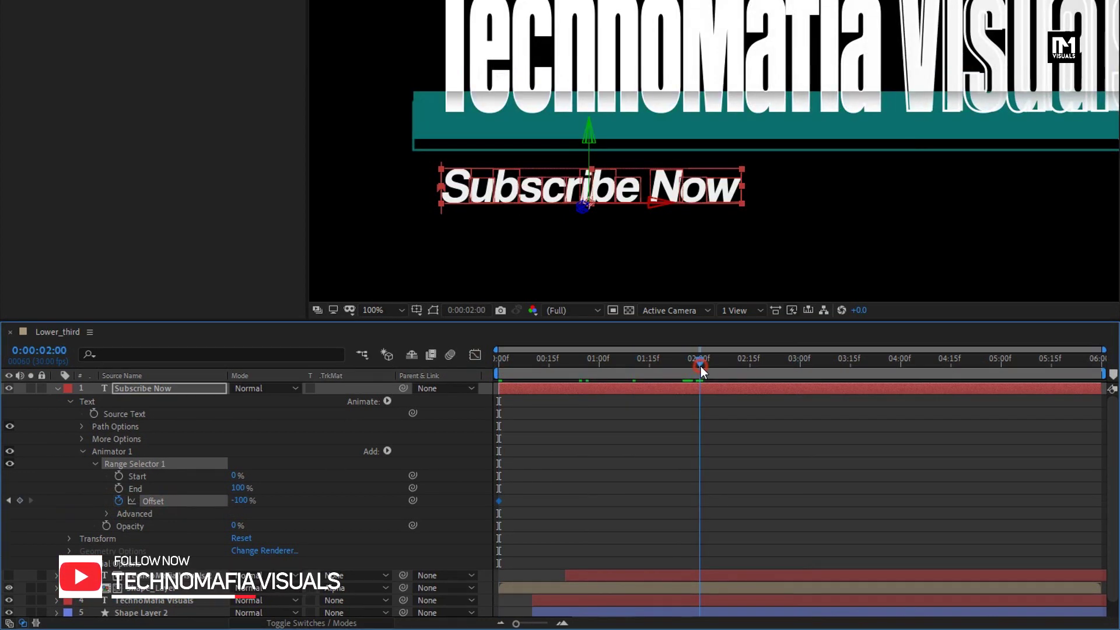
pyautogui.moveTo(240, 501); pyautogui.dragTo(449, 501)
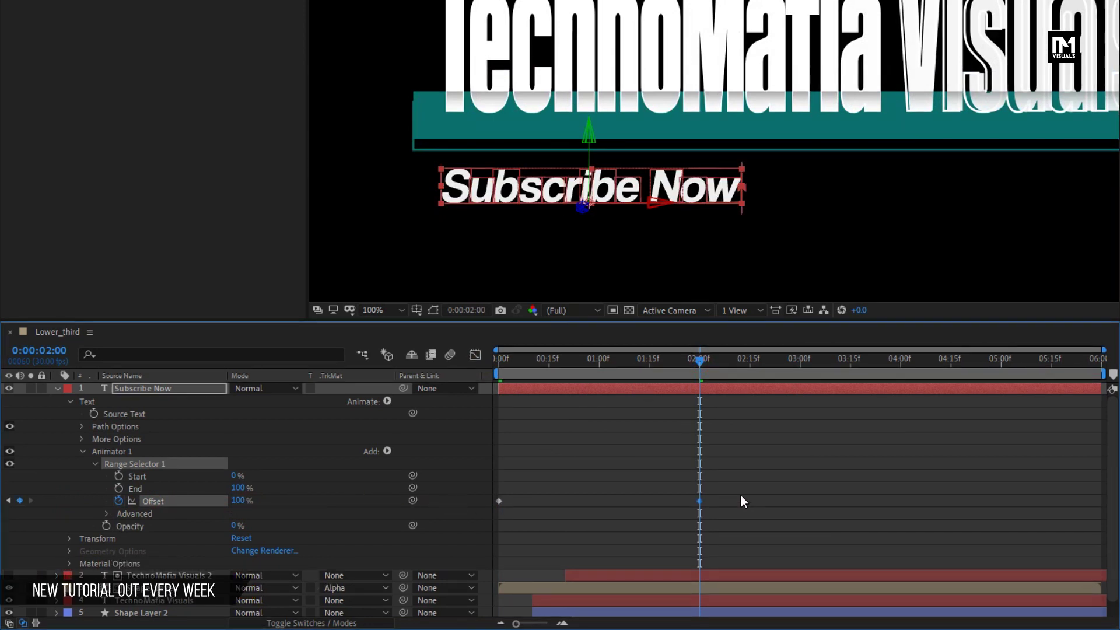
pyautogui.moveTo(741, 497); pyautogui.dragTo(498, 511)
pyautogui.rightClick(499, 512)
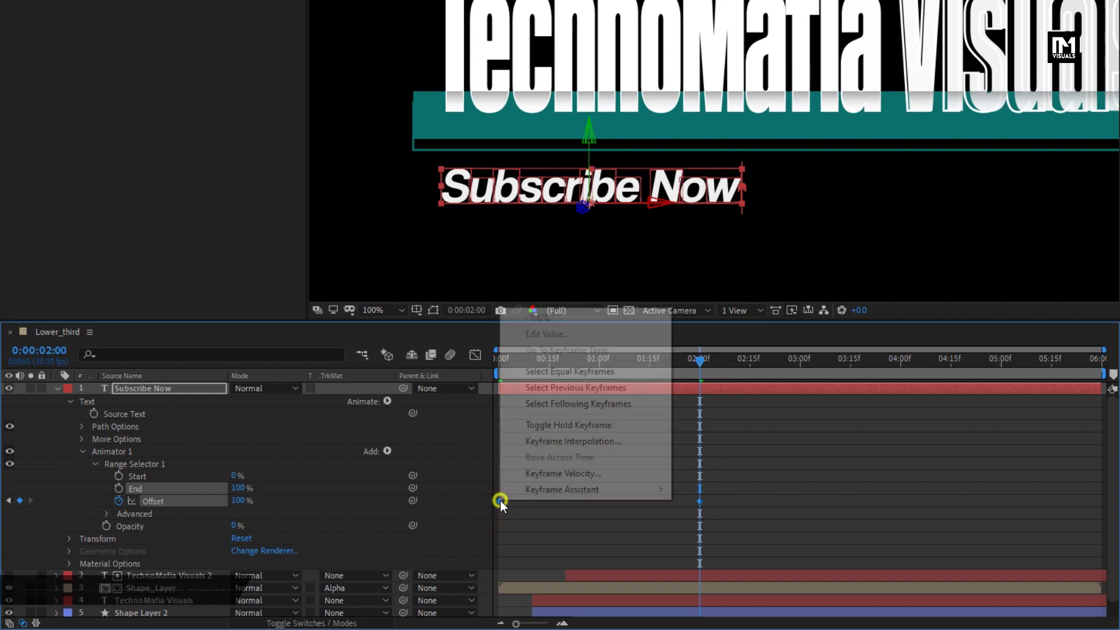
pyautogui.moveTo(596, 490)
pyautogui.click(736, 390)
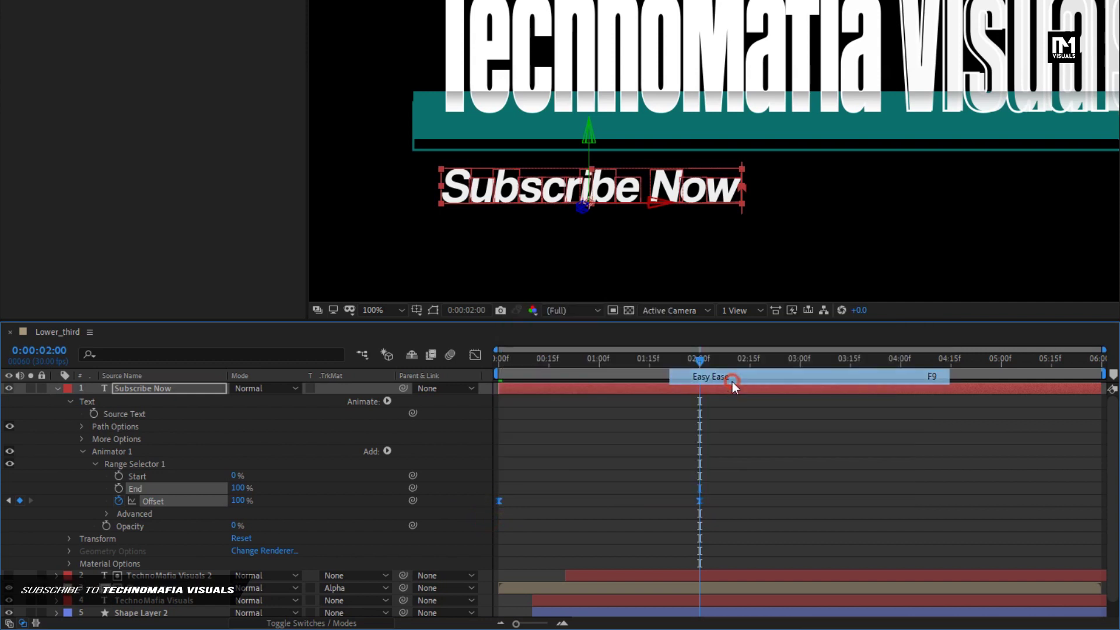
# Step: Set Range Selector 1 to Ramp Up shape, based on Words, with Ease High -50% and Ease Low 50%
pyautogui.click(107, 513)
pyautogui.scroll(-3, 89, 499)
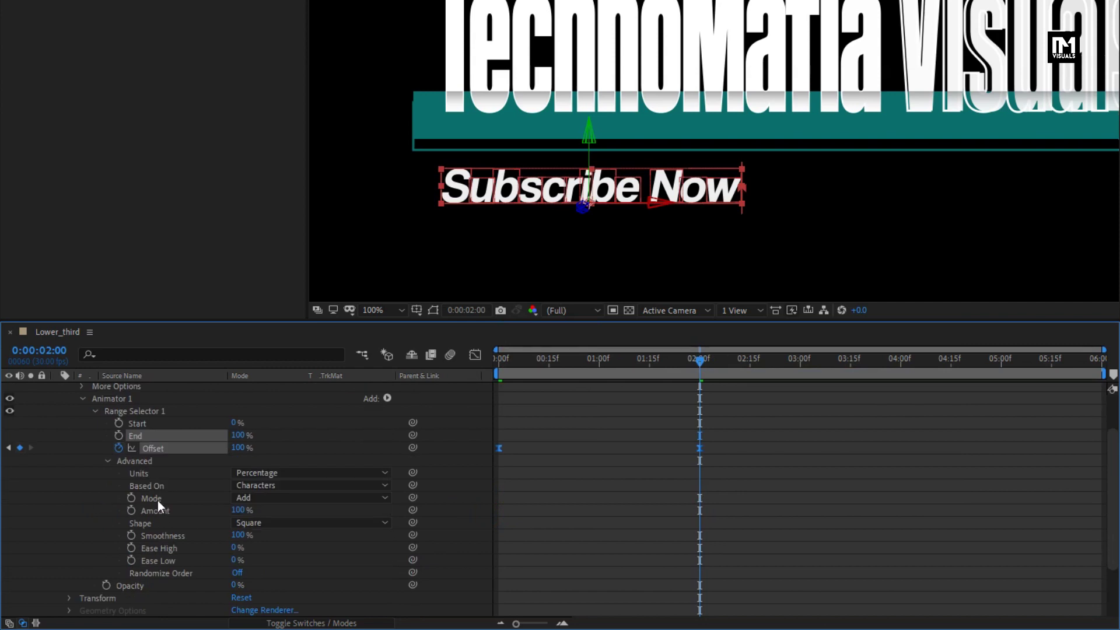
pyautogui.click(320, 527)
pyautogui.click(314, 554)
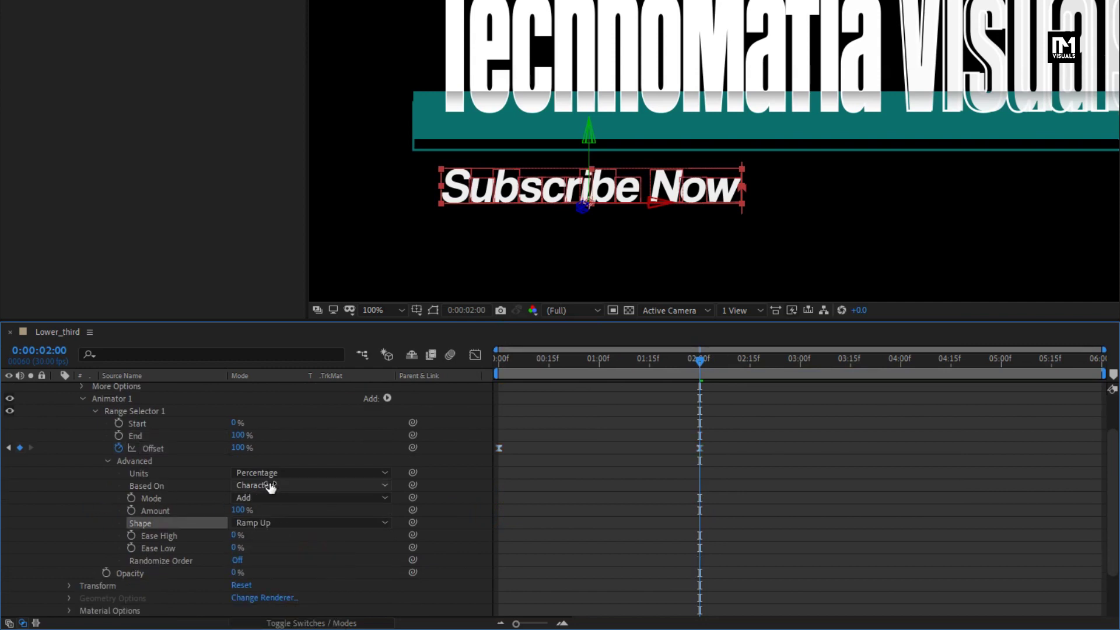
pyautogui.click(325, 488)
pyautogui.click(334, 531)
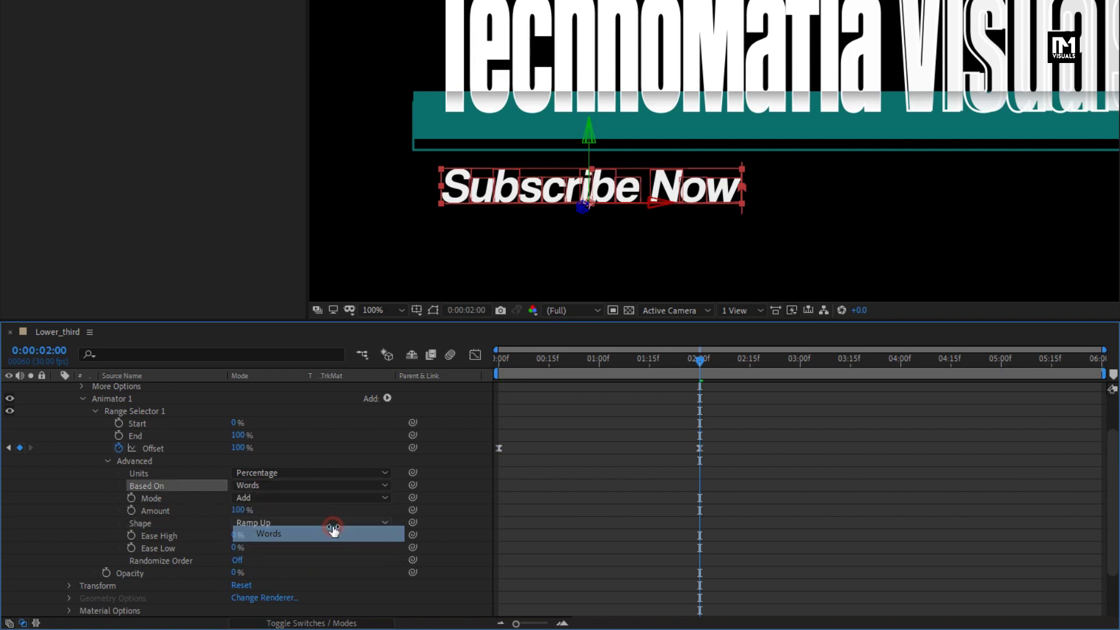
pyautogui.moveTo(614, 365)
pyautogui.mouseDown()
pyautogui.moveTo(533, 365)
pyautogui.moveTo(603, 366)
pyautogui.mouseUp()
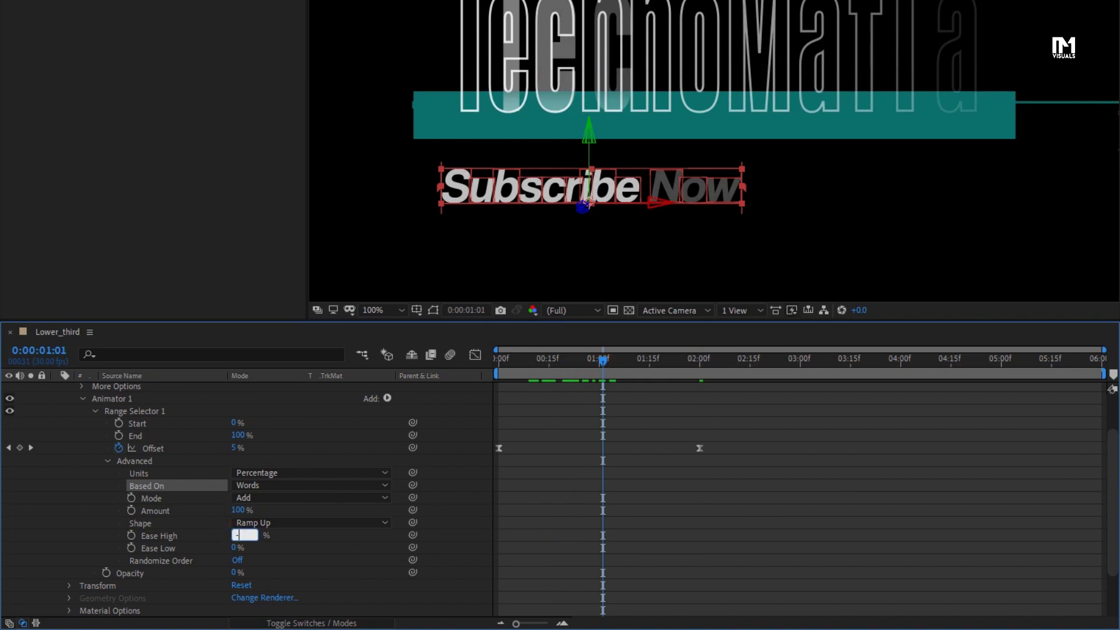
pyautogui.press('Return')
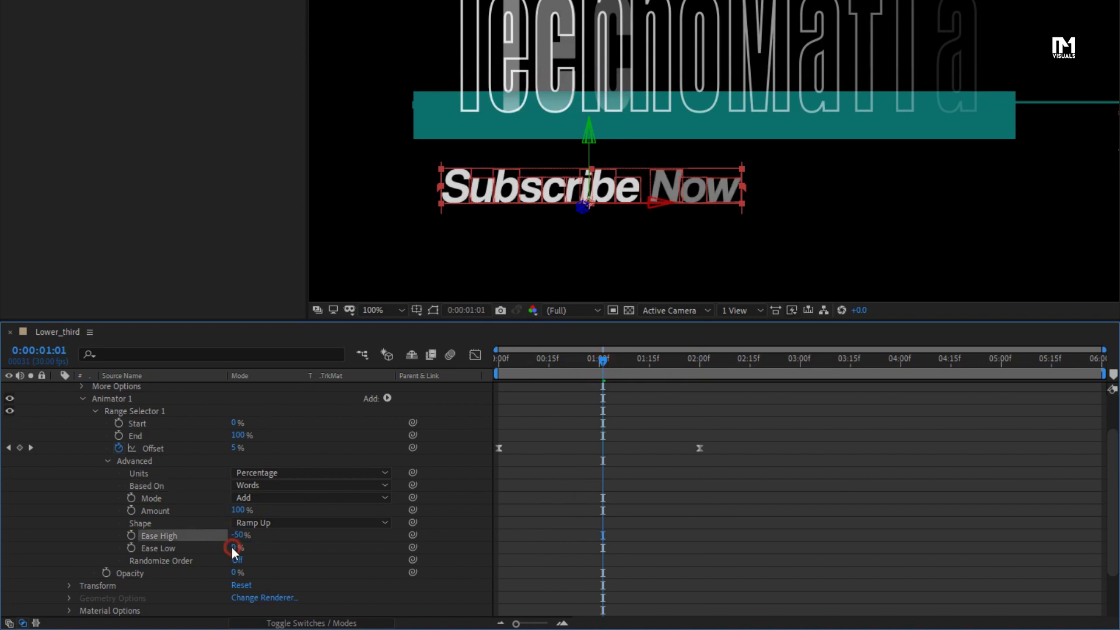
pyautogui.click(232, 547)
pyautogui.write('-50')
pyautogui.press('Return')
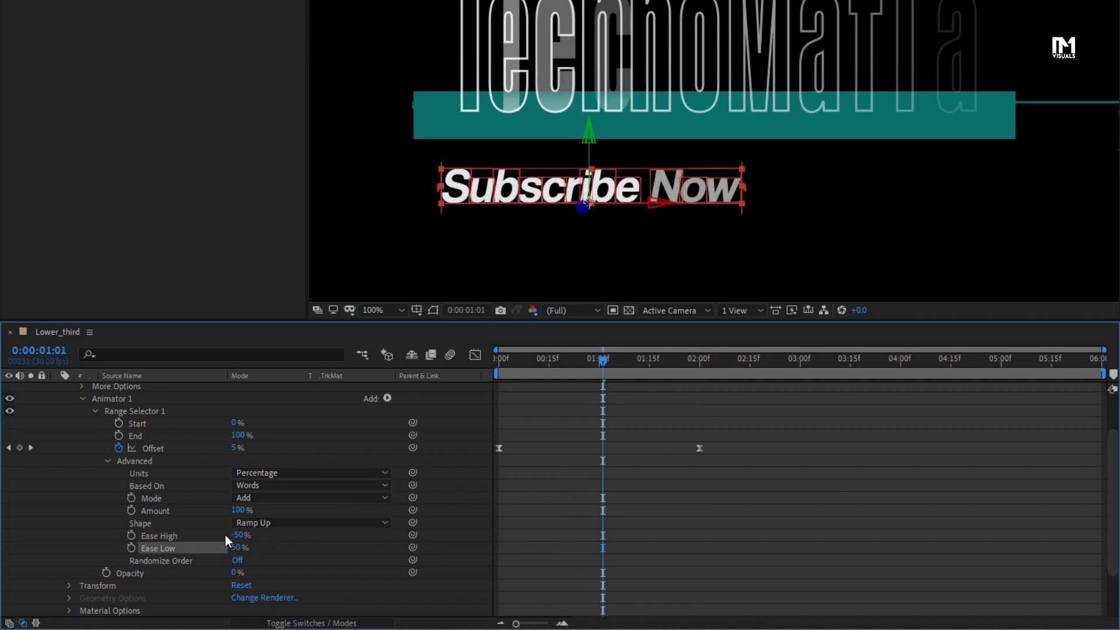
# Step: Add a Scale property to the Subscribe Now animator and set it to 0%
pyautogui.click(386, 399)
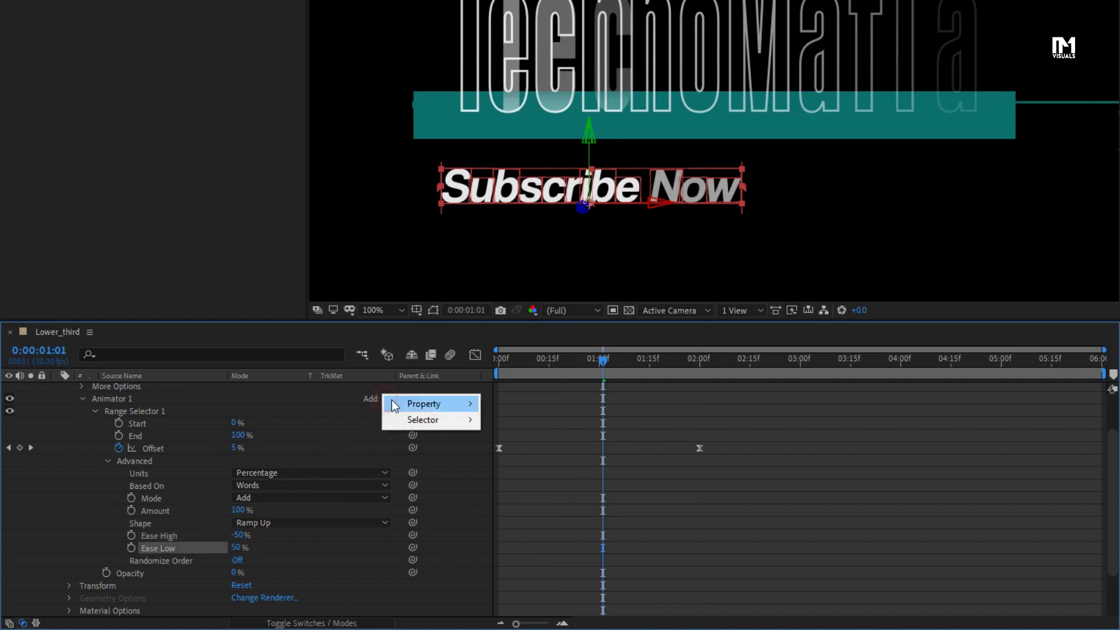
pyautogui.moveTo(443, 403)
pyautogui.click(512, 173)
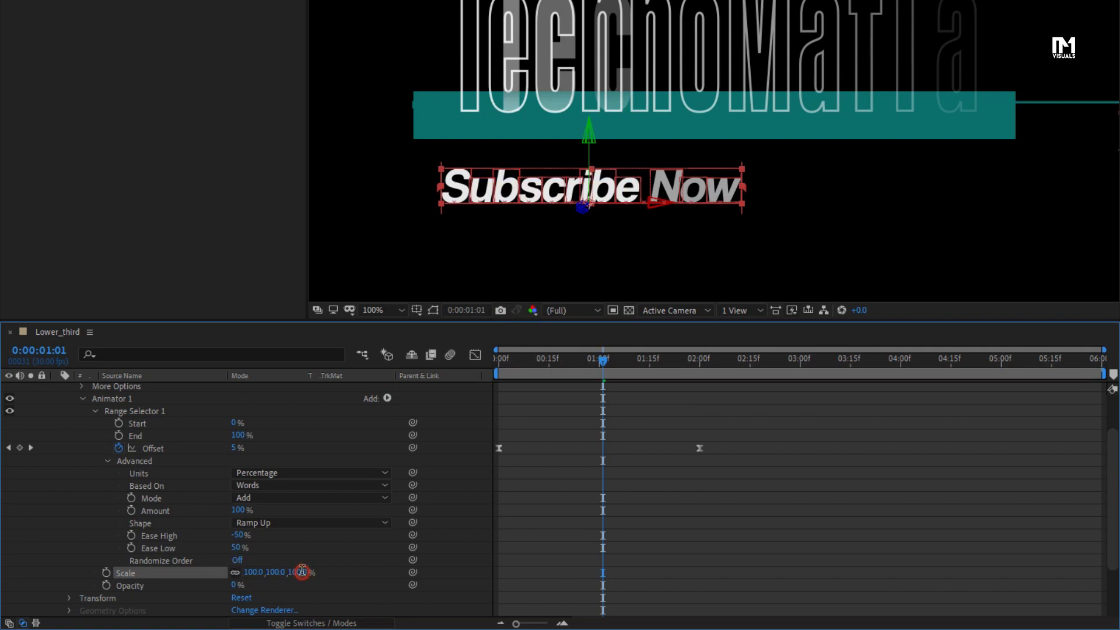
pyautogui.write('0')
pyautogui.press('Return')
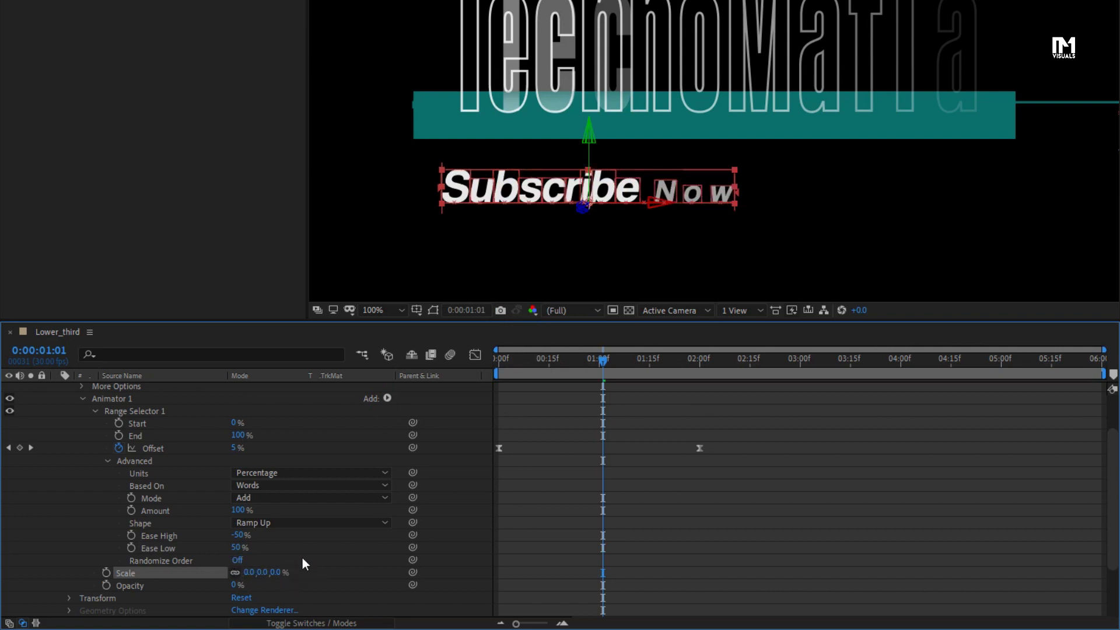
# Step: Add a Position property of 150, -75 to the animator and scrub to watch the words slide in
pyautogui.click(388, 398)
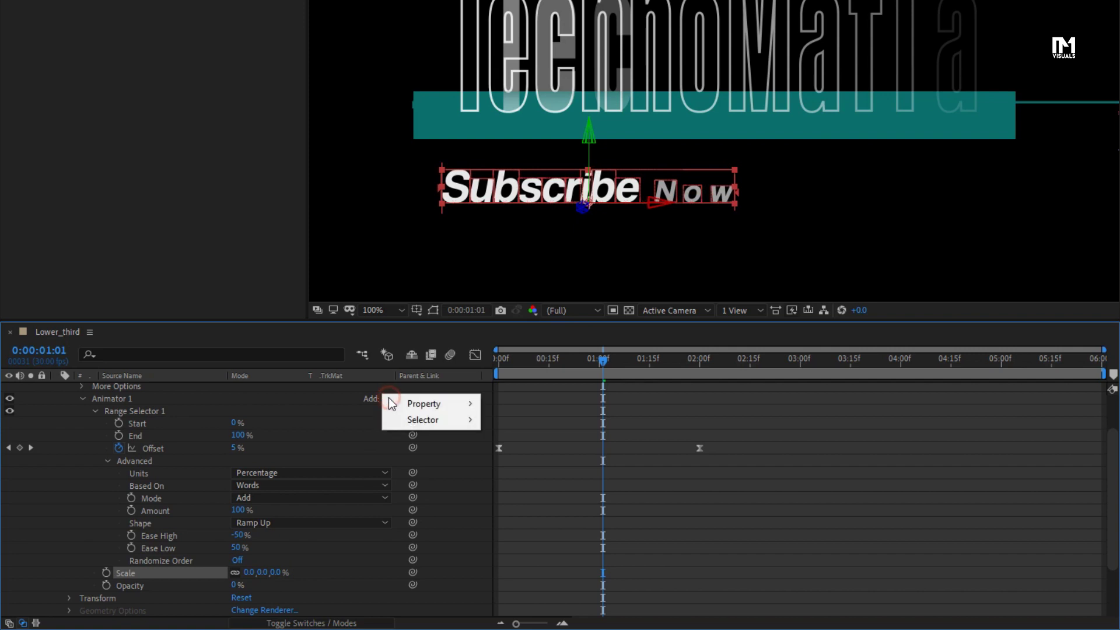
pyautogui.moveTo(456, 403)
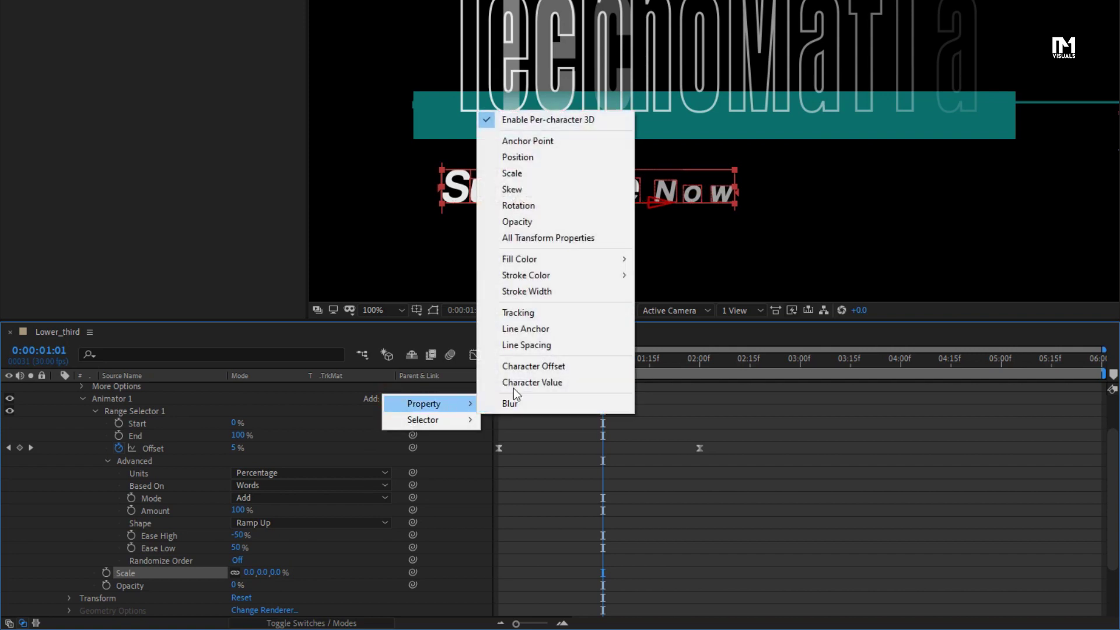
pyautogui.click(519, 157)
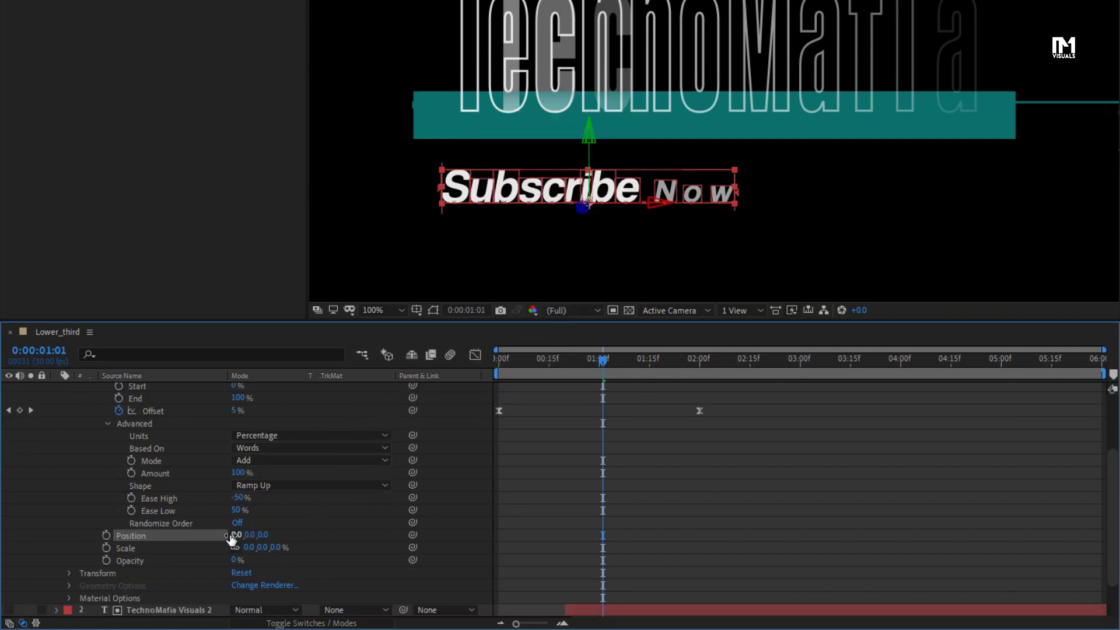
pyautogui.click(233, 539)
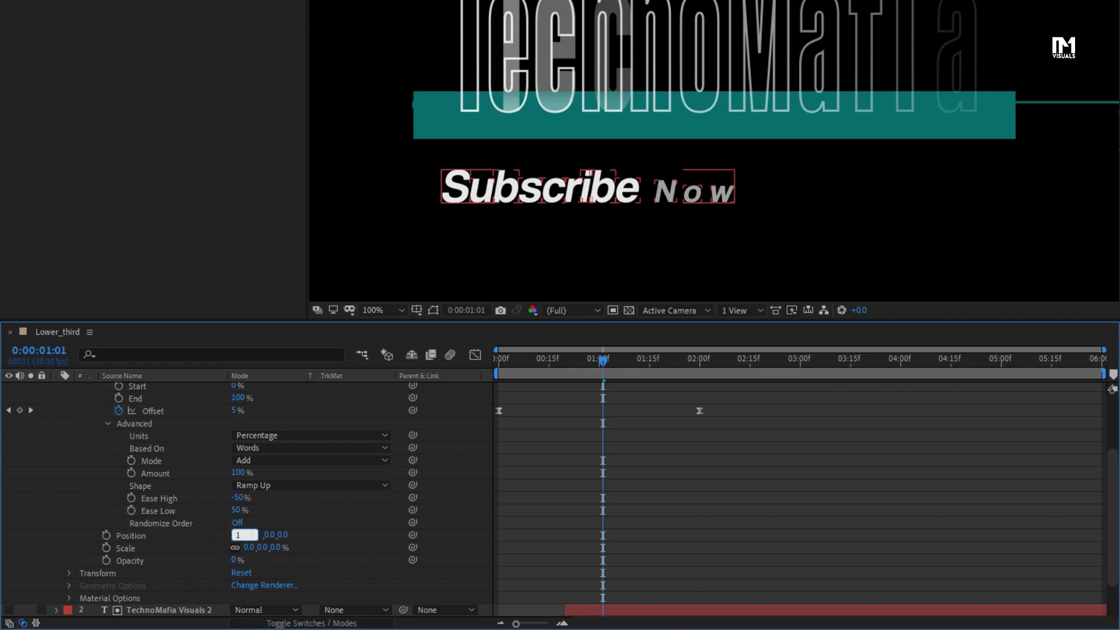
pyautogui.write('150')
pyautogui.press('Return')
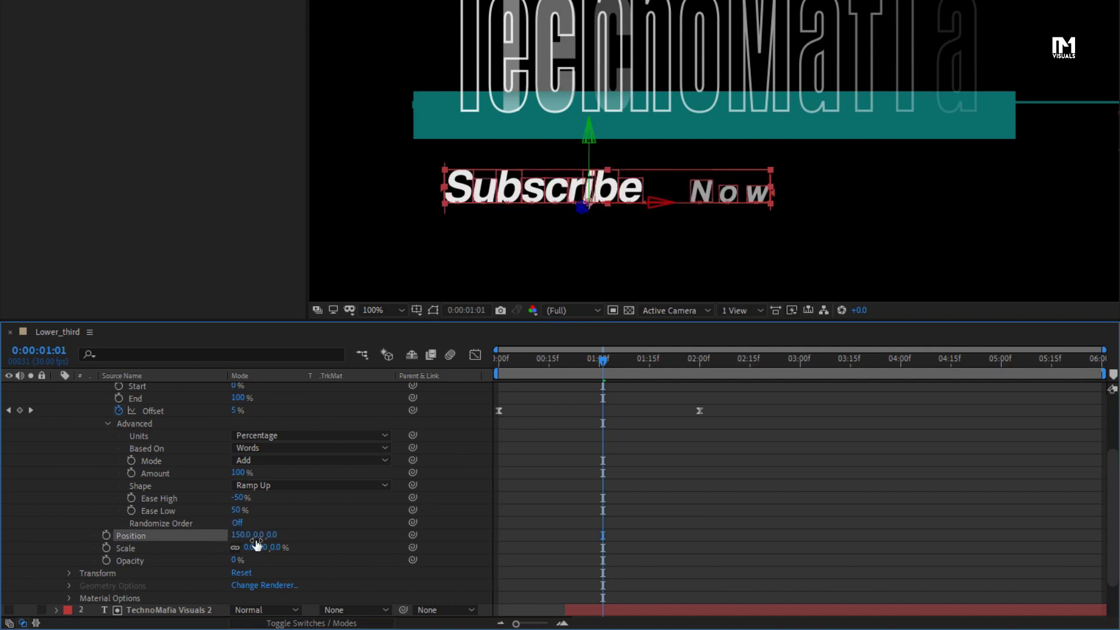
pyautogui.write('-75')
pyautogui.press('Return')
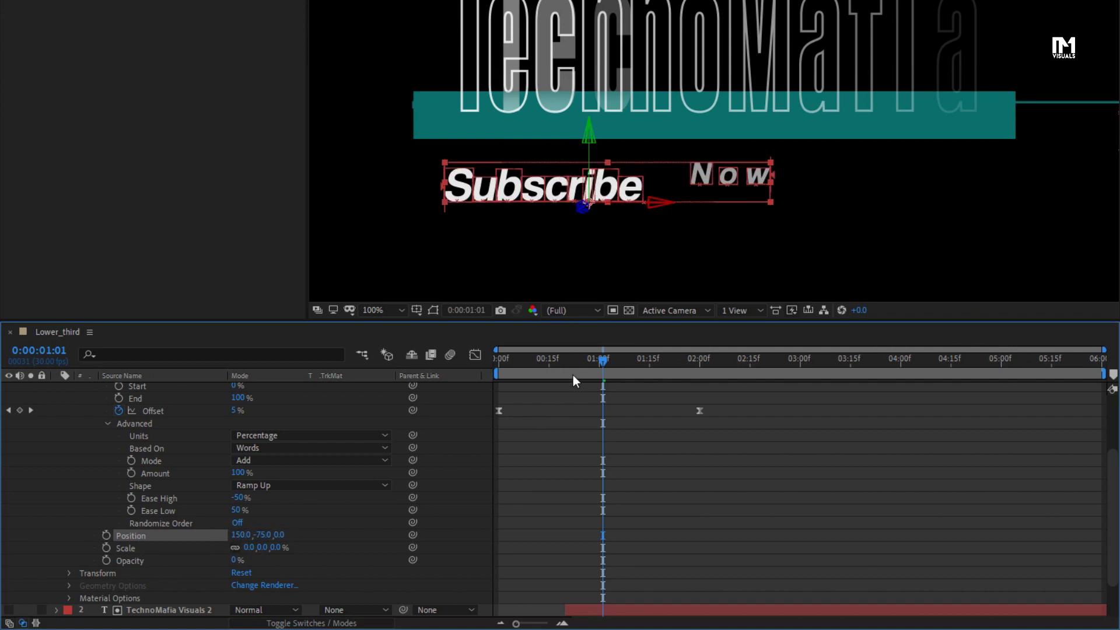
pyautogui.moveTo(561, 362); pyautogui.dragTo(690, 345)
# Step: Collapse Subscribe Now's properties and move its layer bar to start around 1:00
pyautogui.scroll(5, 78, 437)
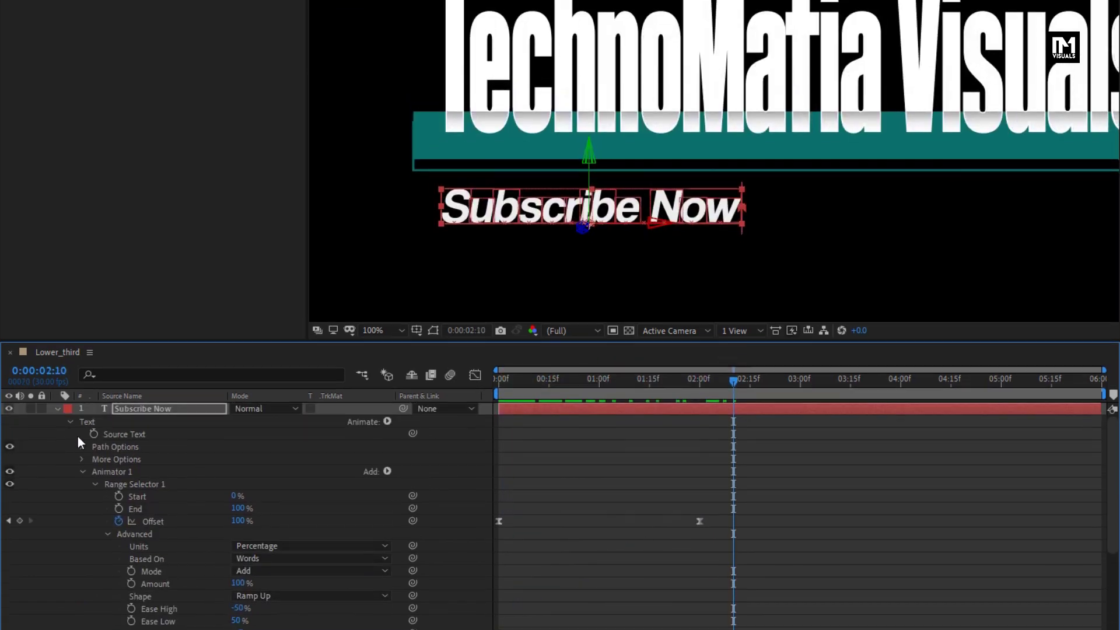
pyautogui.click(57, 490)
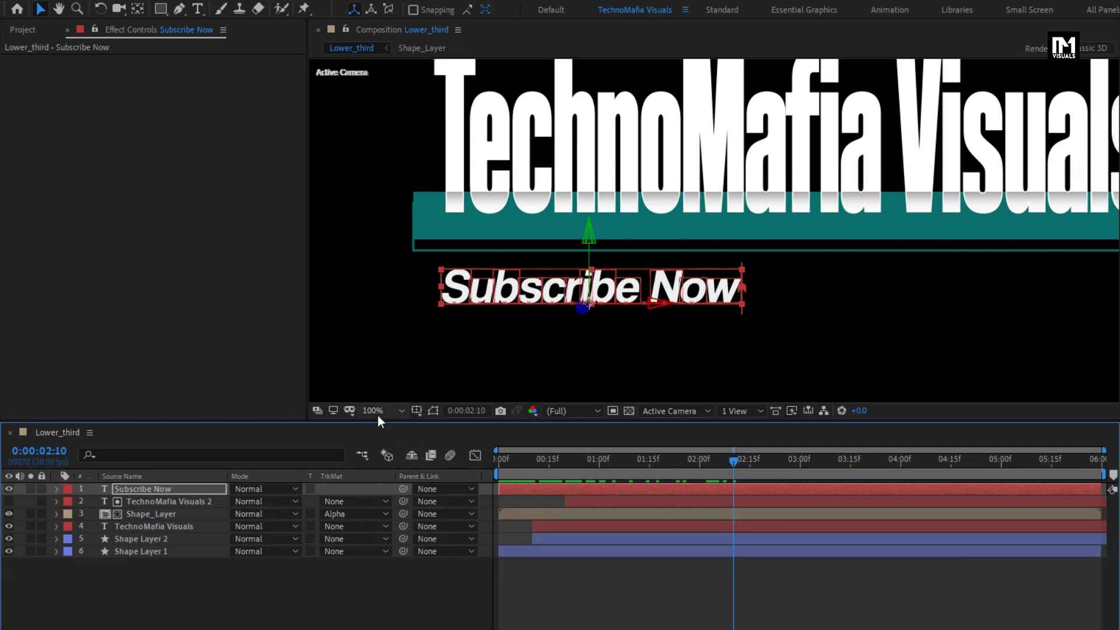
pyautogui.moveTo(570, 462); pyautogui.dragTo(598, 464)
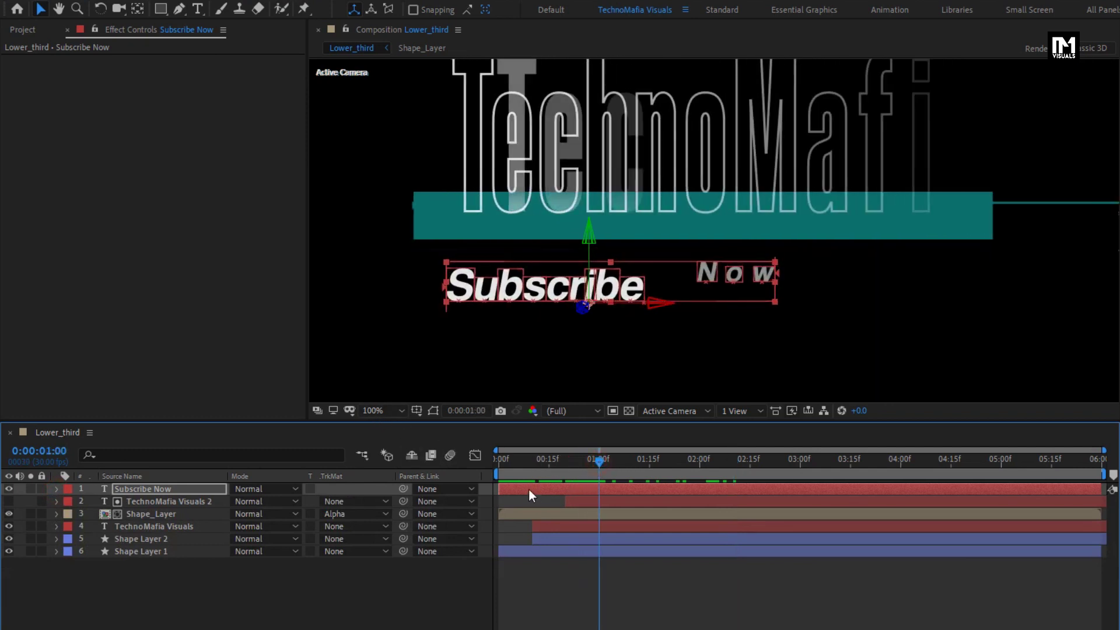
pyautogui.moveTo(529, 488); pyautogui.dragTo(615, 481)
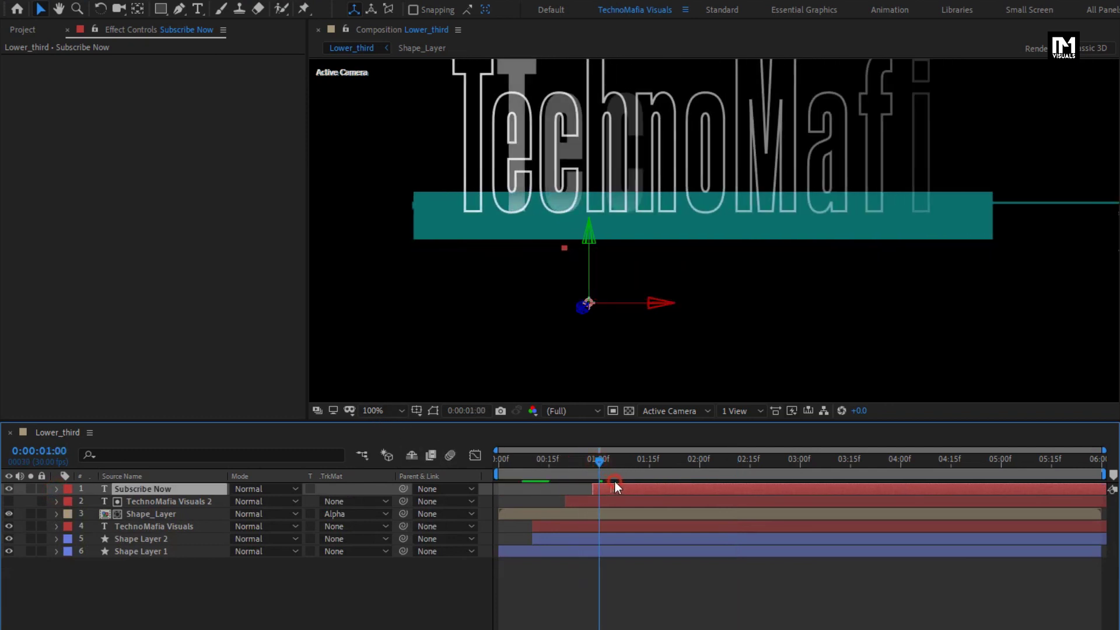
# Step: Fit the composition in the viewer, preview from the start, and inspect the frame at 1:20
pyautogui.click(393, 411)
pyautogui.click(391, 441)
pyautogui.click(495, 463)
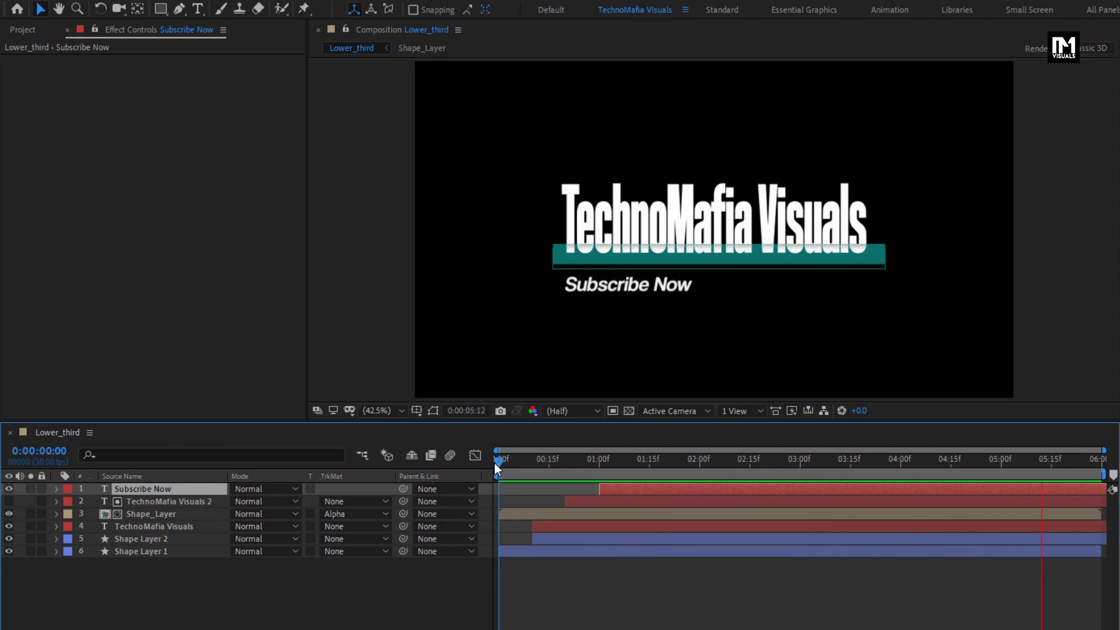
pyautogui.click(520, 459)
pyautogui.moveTo(520, 459); pyautogui.dragTo(667, 461)
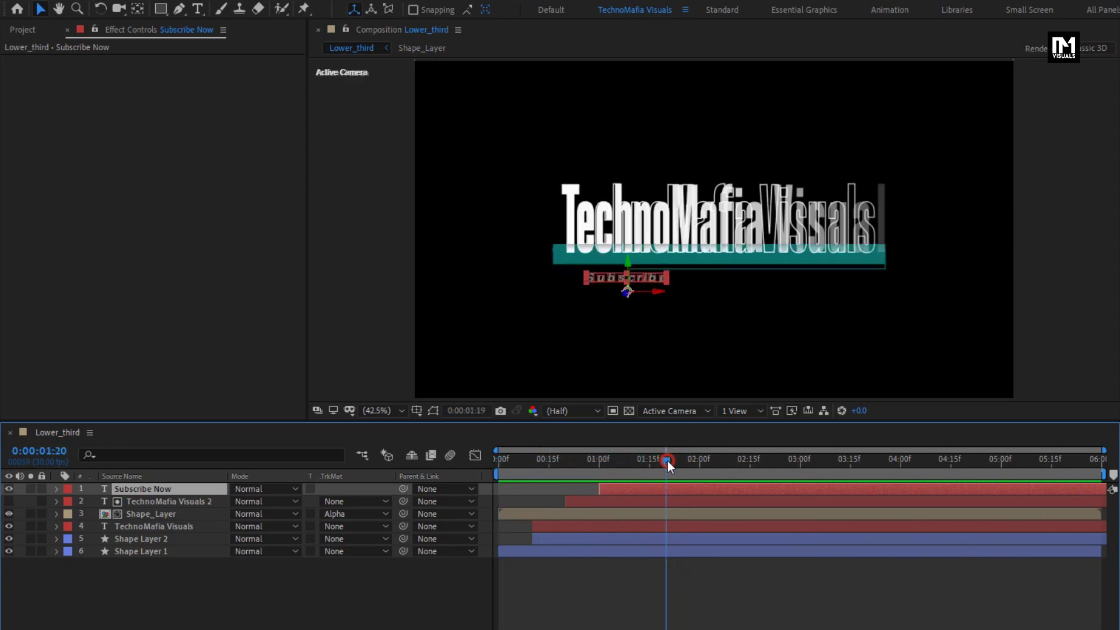
# Step: Select all six lower-third layers and pre-compose them under the name Main_Text
pyautogui.click(159, 589)
pyautogui.moveTo(169, 576); pyautogui.dragTo(129, 489)
pyautogui.rightClick(137, 489)
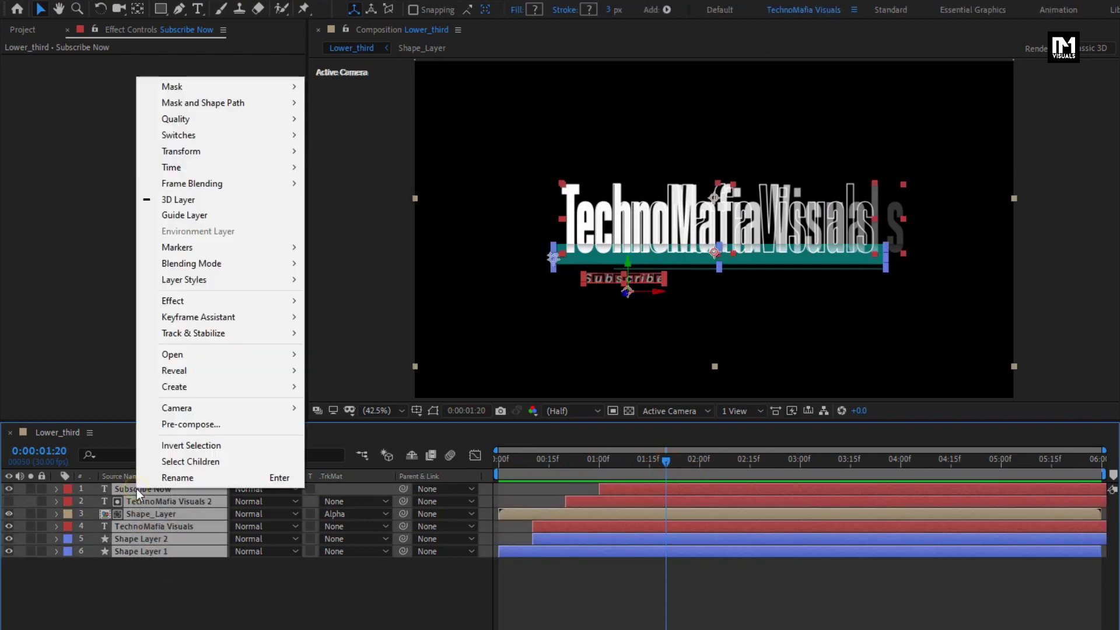
pyautogui.click(179, 426)
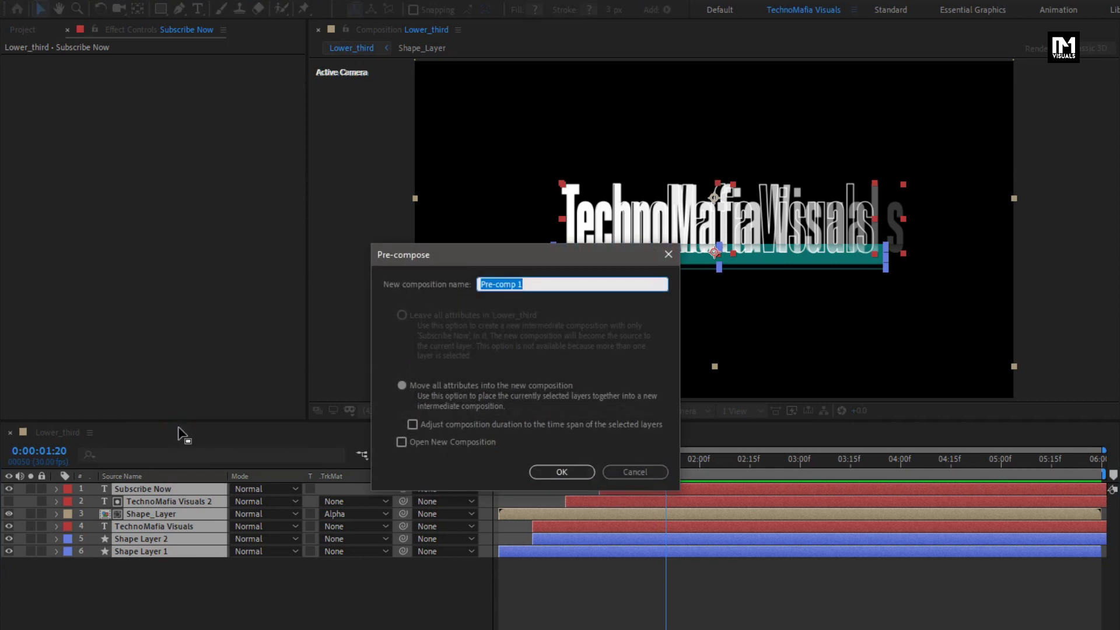
pyautogui.write('Main_Text')
# Step: Confirm the Main_Text precomp and enable Time Remapping on it
pyautogui.click(552, 471)
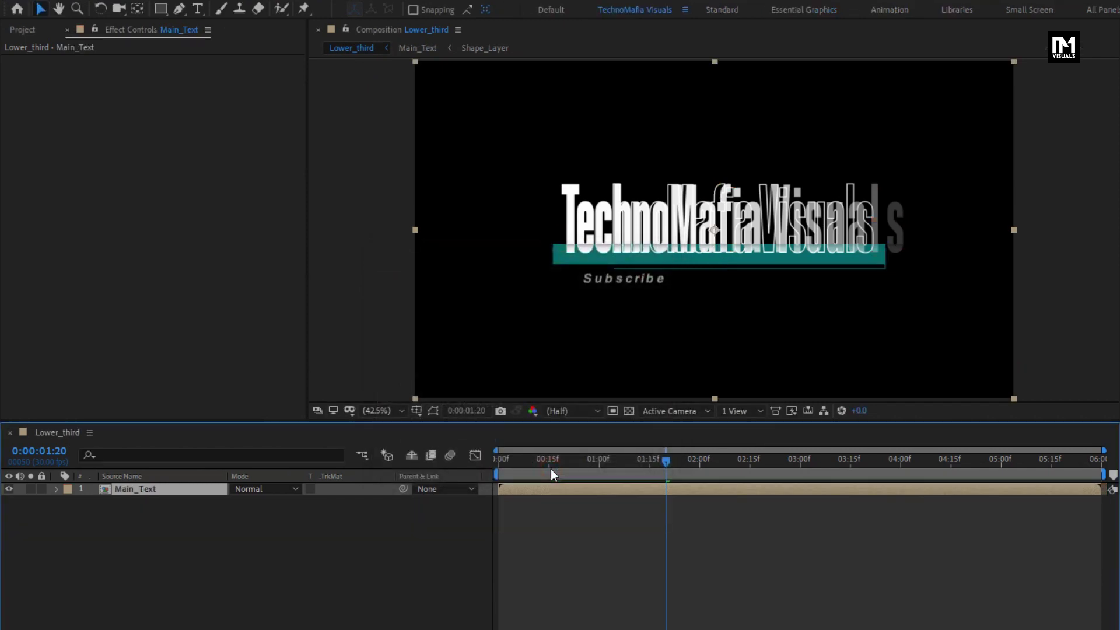
pyautogui.rightClick(134, 490)
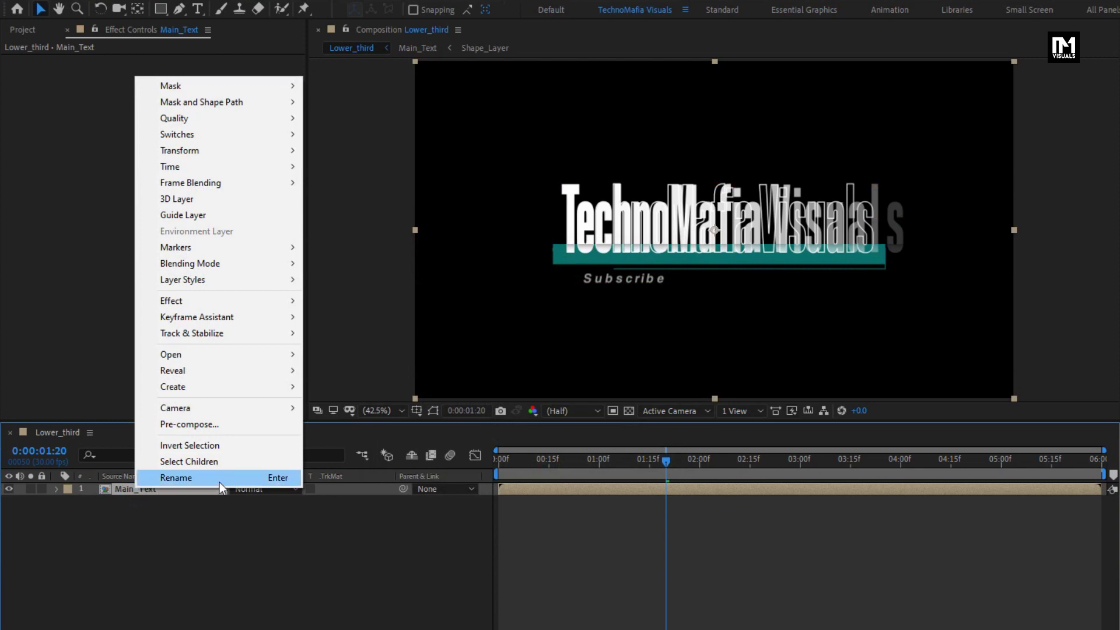
pyautogui.moveTo(229, 170)
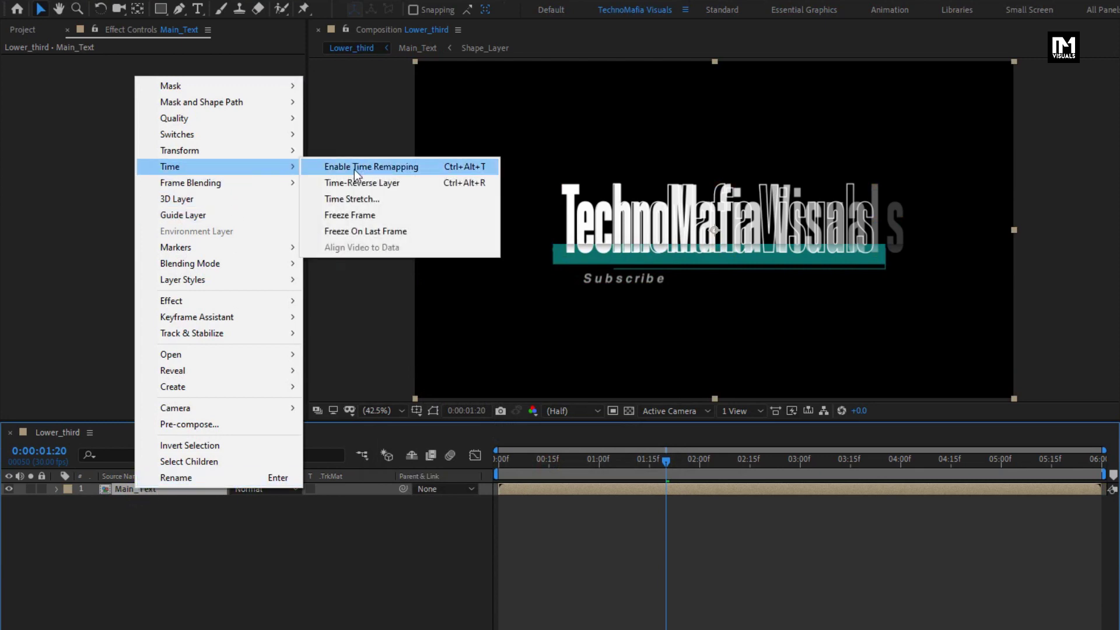
pyautogui.click(396, 169)
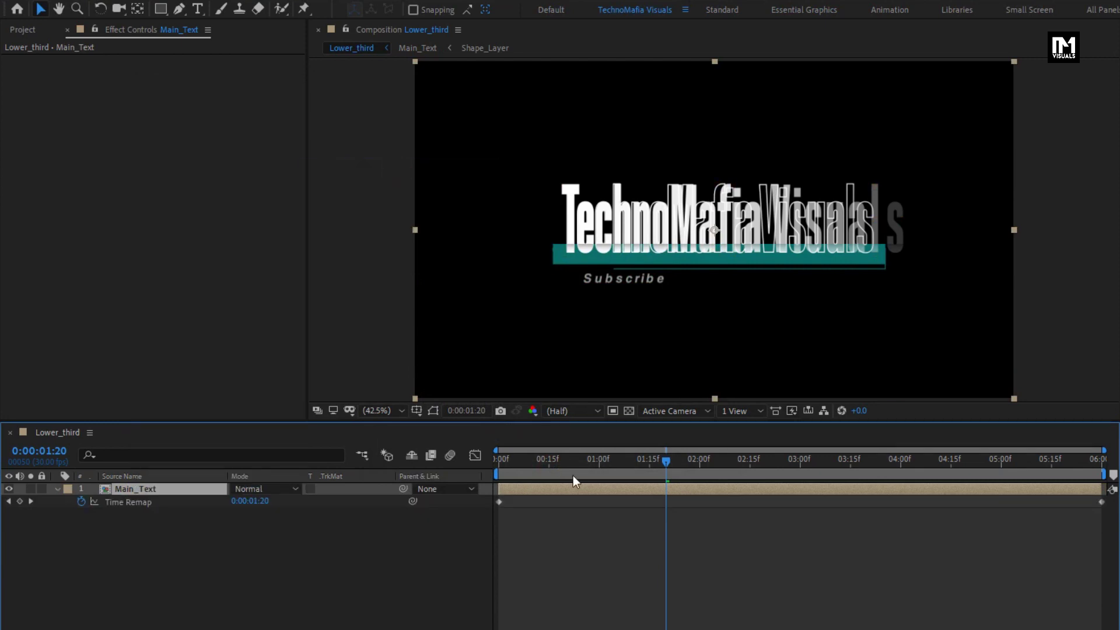
# Step: Add Time Remap keyframes at 2:15 and 4:15, setting the 4:15 value to 0:00:02:15 to hold
pyautogui.moveTo(601, 462); pyautogui.dragTo(752, 465)
pyautogui.click(20, 502)
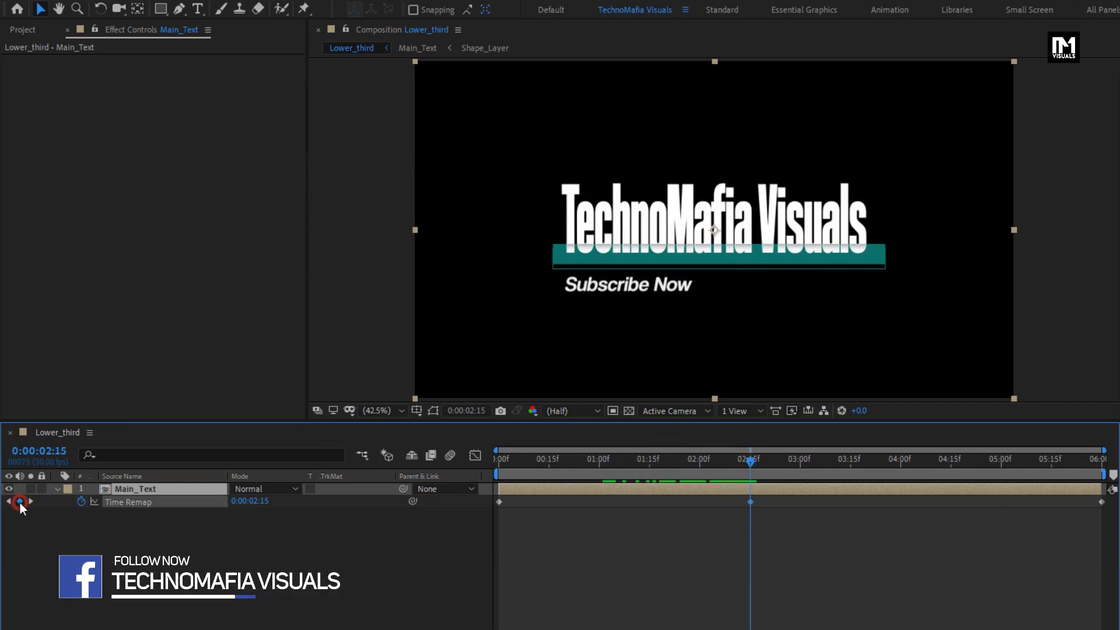
pyautogui.click(824, 465)
pyautogui.moveTo(860, 464); pyautogui.dragTo(950, 468)
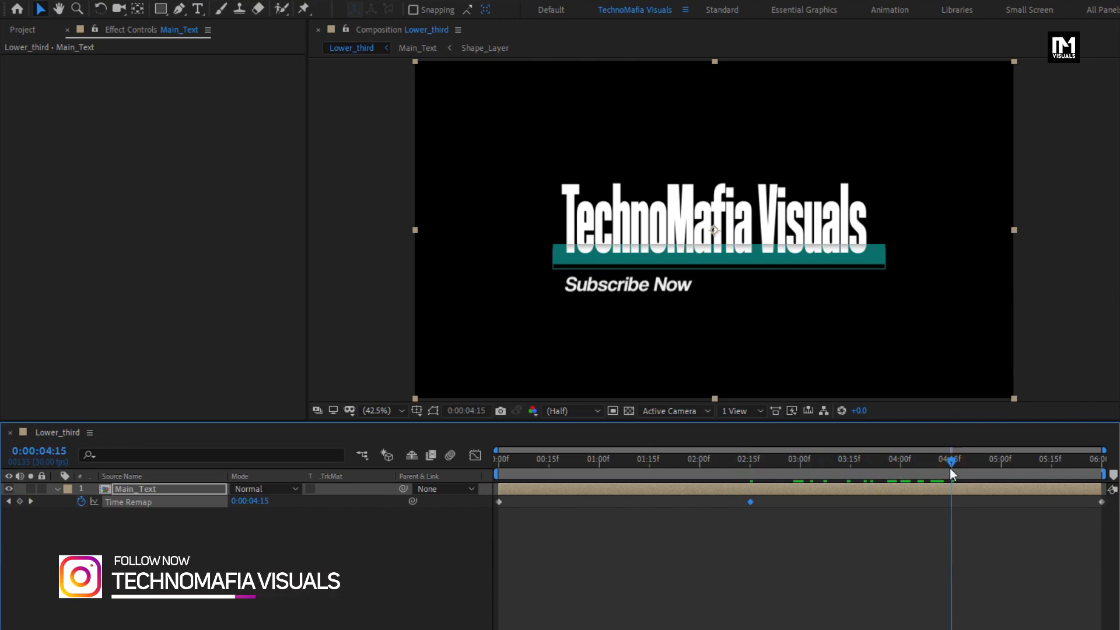
pyautogui.click(21, 501)
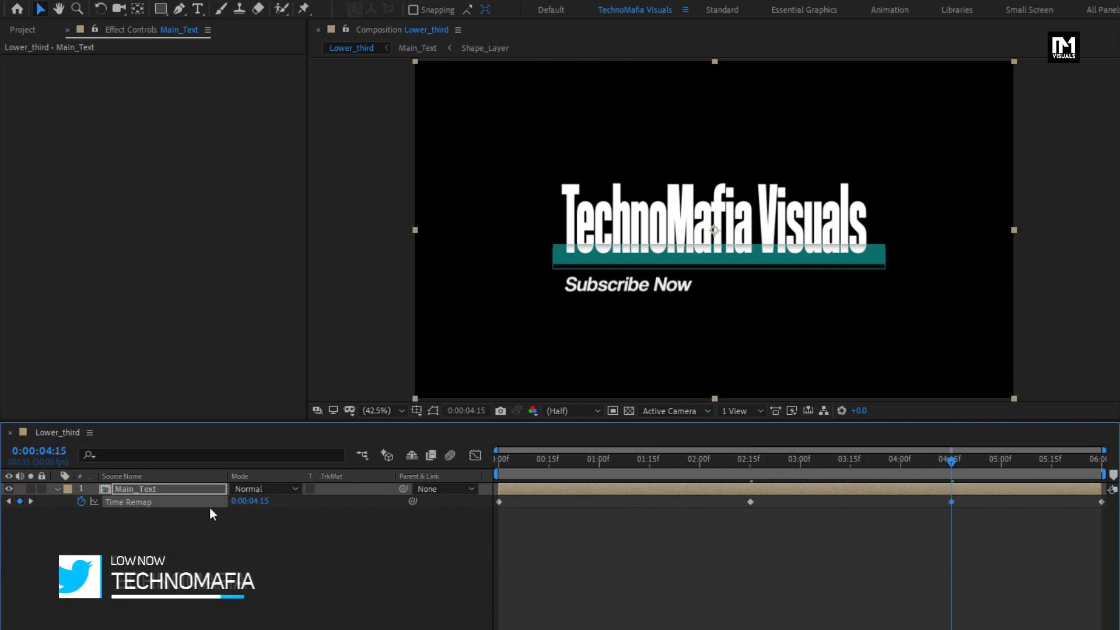
pyautogui.click(256, 502)
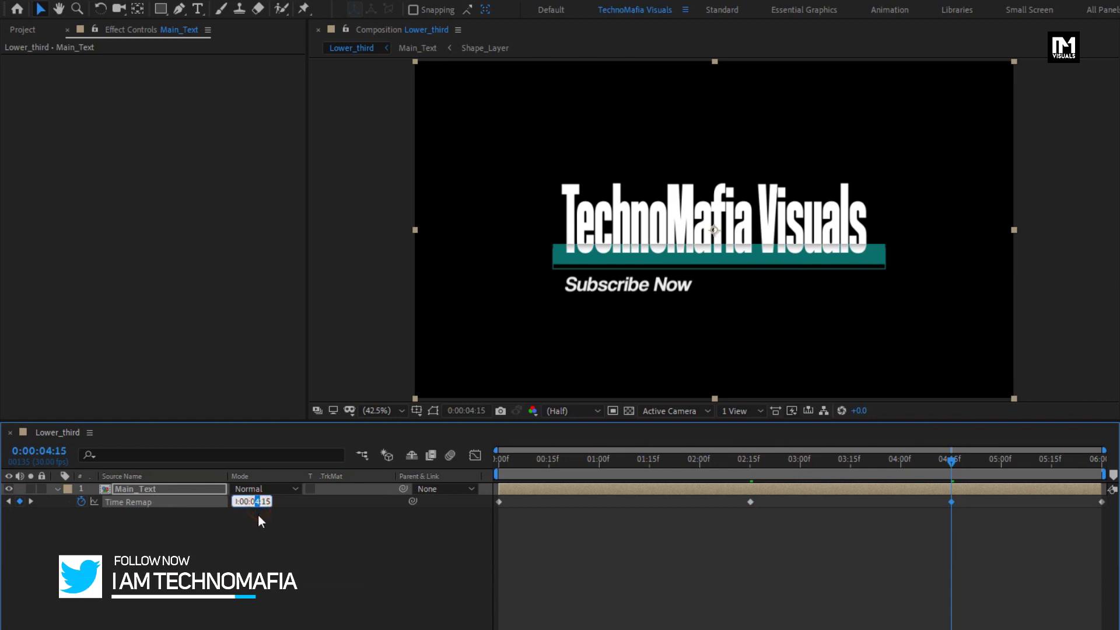
pyautogui.write('215')
pyautogui.press('Return')
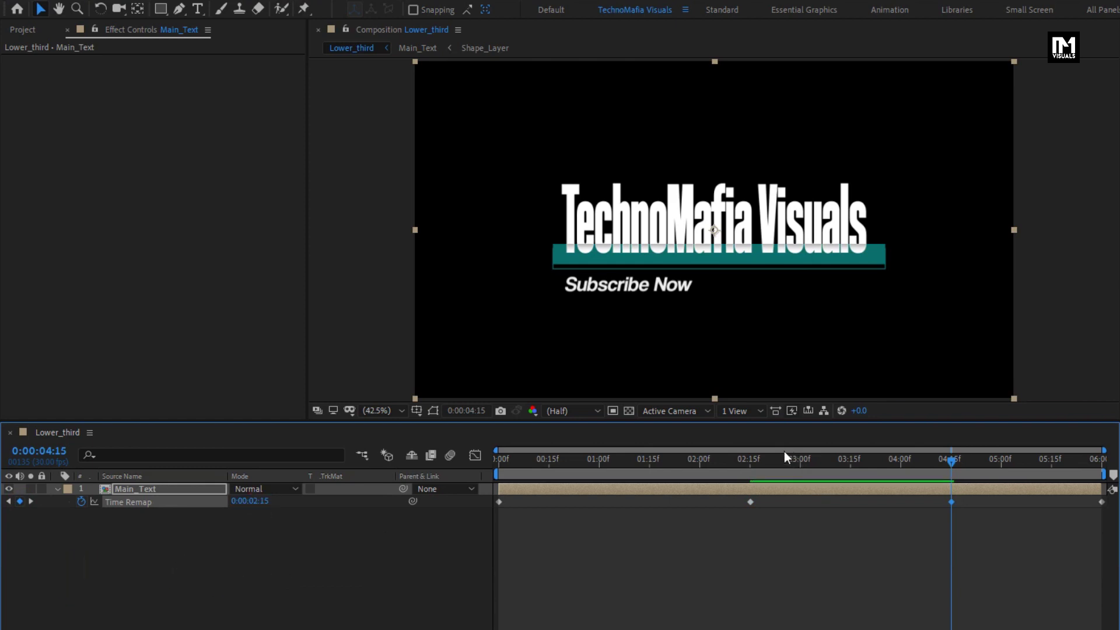
# Step: Preview the hold, then set the final Time Remap keyframe to 0:00:00:00 so it animates out
pyautogui.click(752, 461)
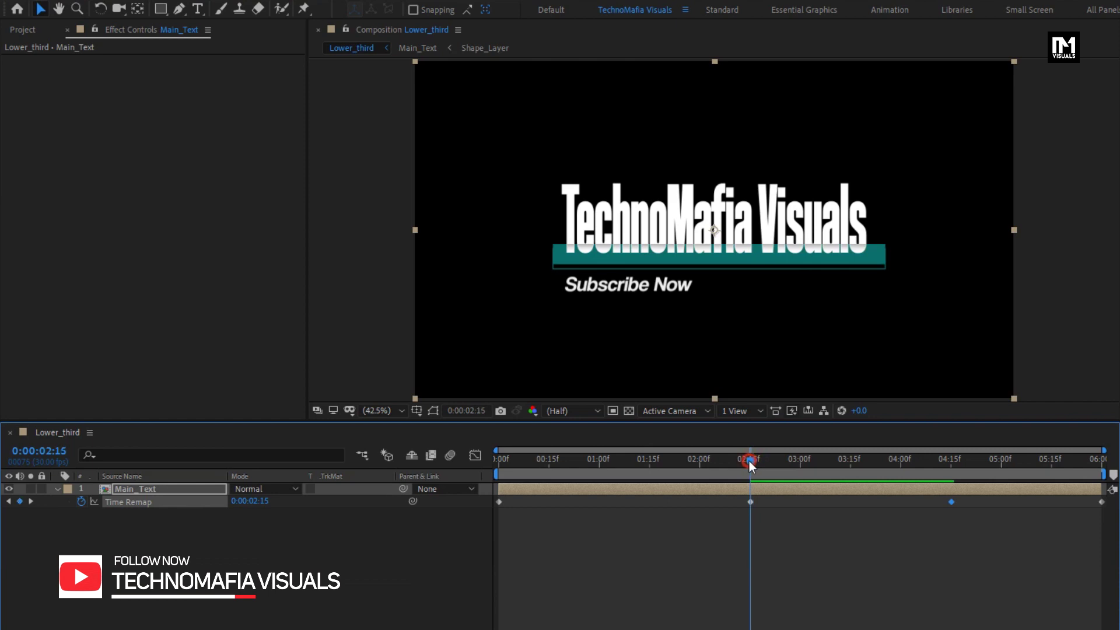
pyautogui.moveTo(749, 461); pyautogui.dragTo(1099, 502)
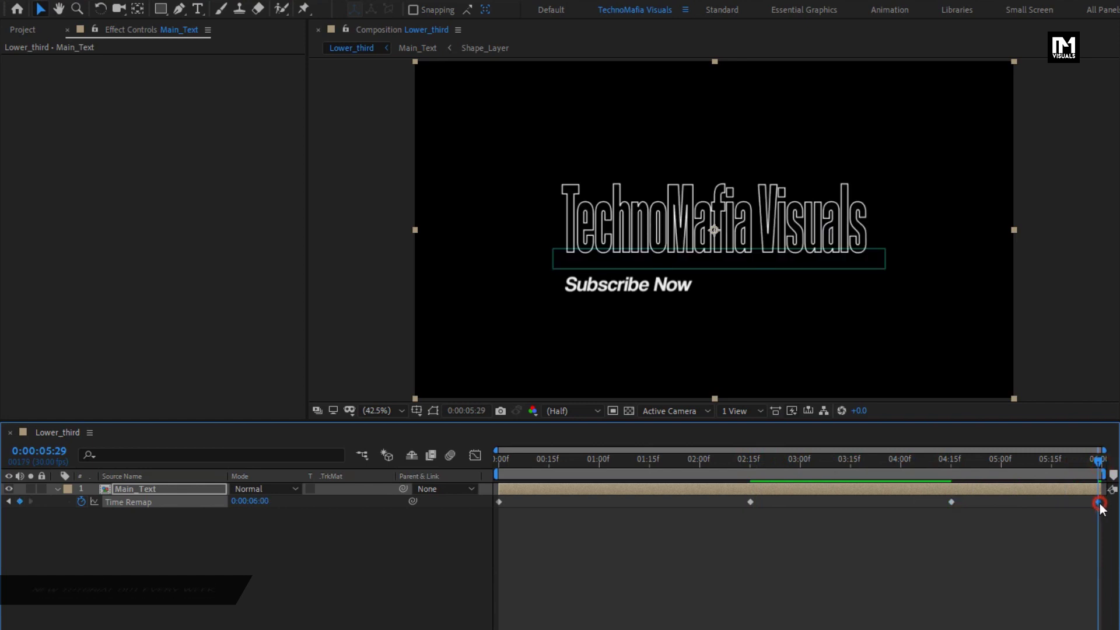
pyautogui.click(251, 502)
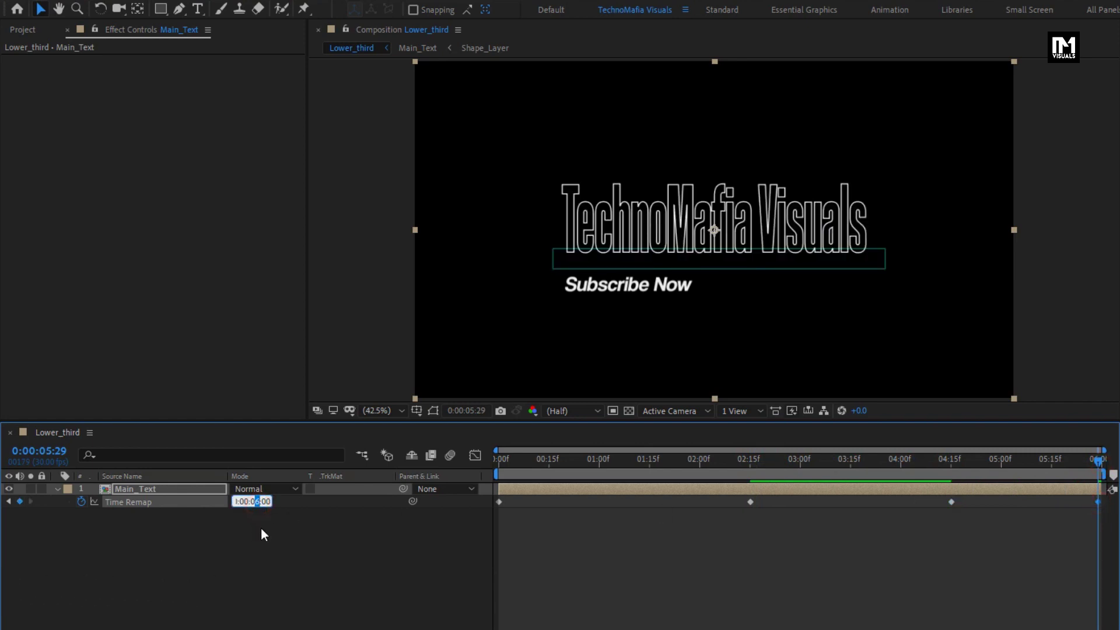
pyautogui.press('Return')
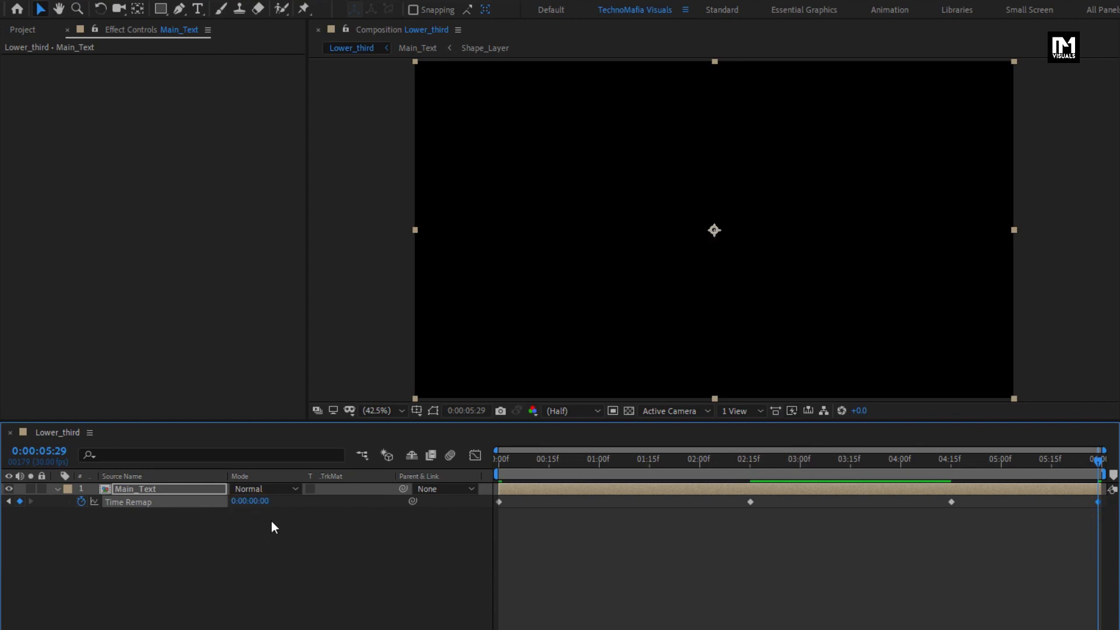
pyautogui.click(497, 458)
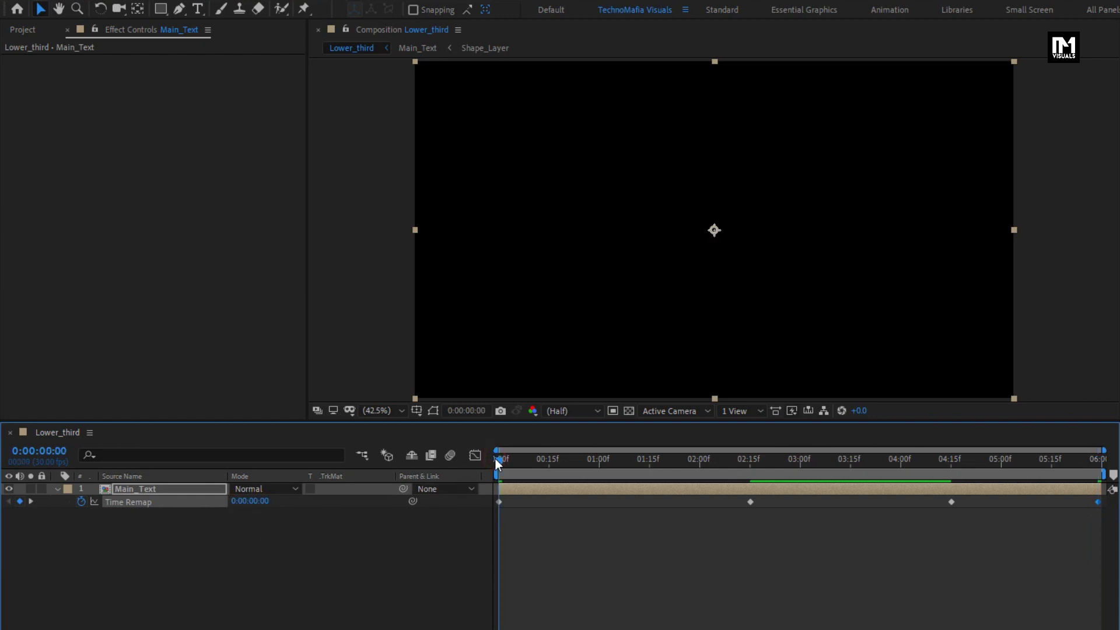